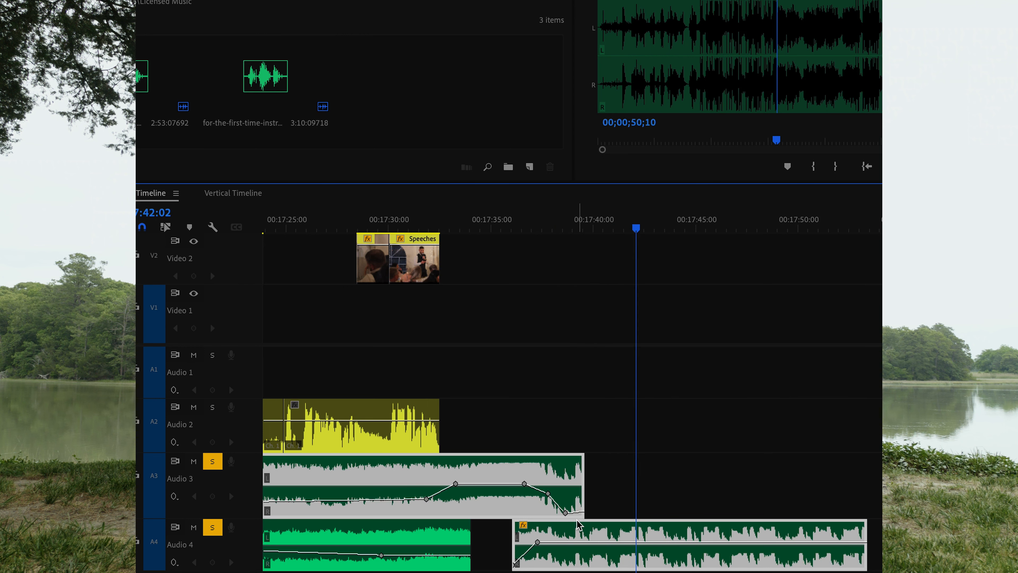
Highlight the overlapping music clips on Audio 3 and Audio 4 near 00:17:38, clearing the selection again.
scroll(623, 515, down, 1)
scroll(623, 512, right, 1)
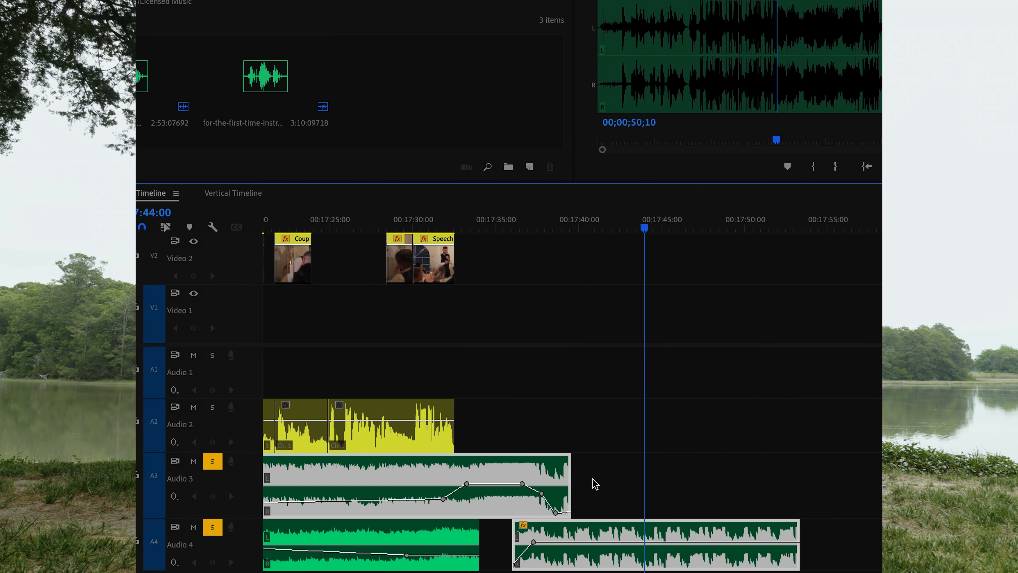
scroll(597, 433, up, 1)
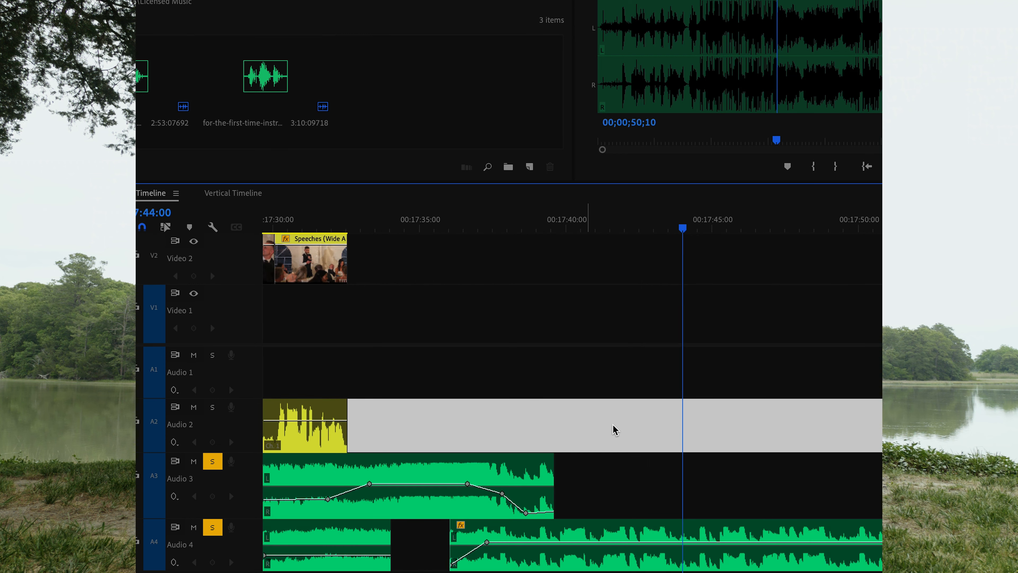
drag(625, 420, 499, 533)
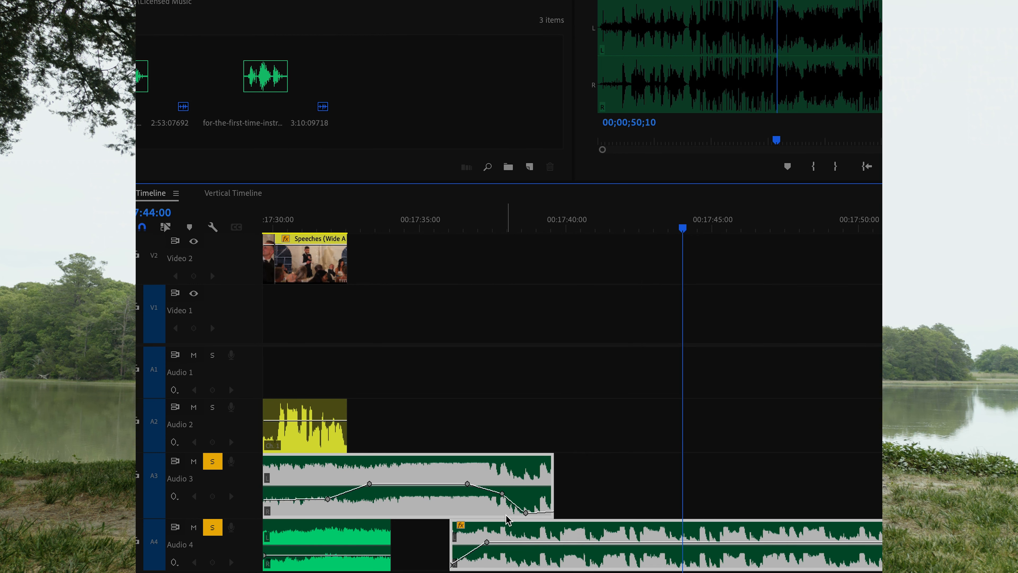
click(537, 430)
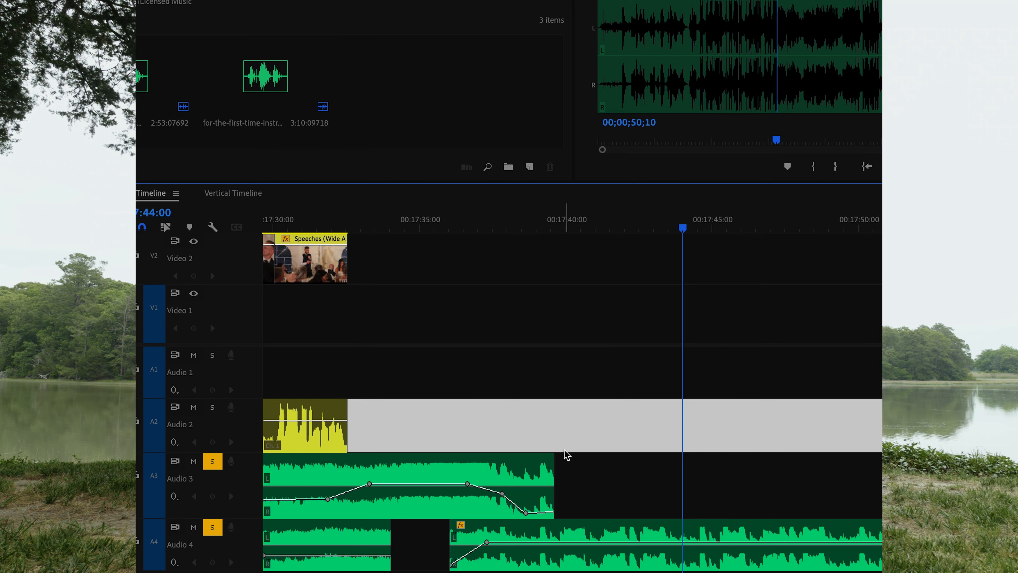
Extend the Audio 3 music clip to the end of the Audio 4 clip and raise its lowest volume keyframe level with its neighbours.
scroll(566, 454, down, 2)
scroll(563, 455, up, 2)
scroll(675, 461, right, 3)
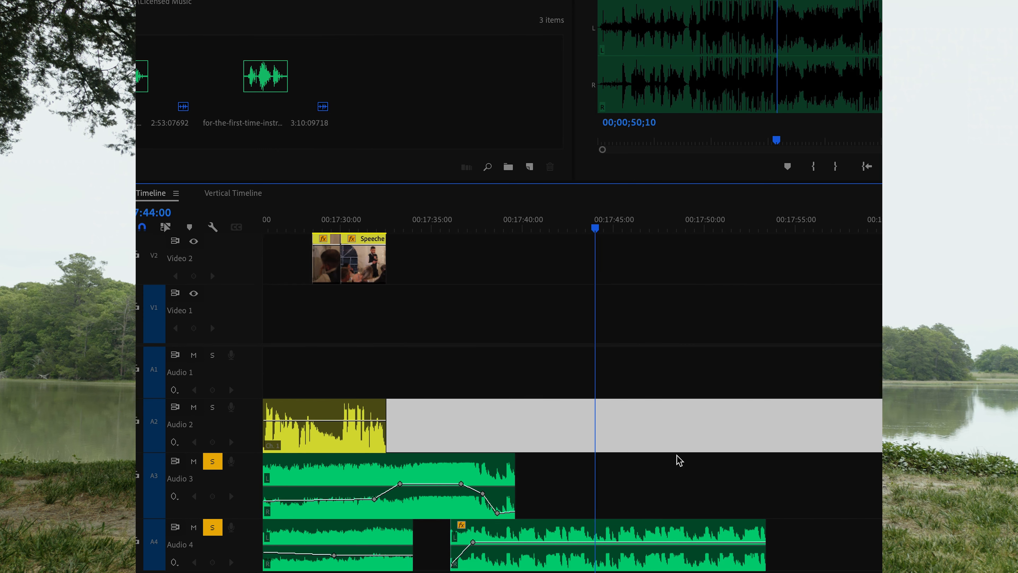
scroll(443, 449, down, 1)
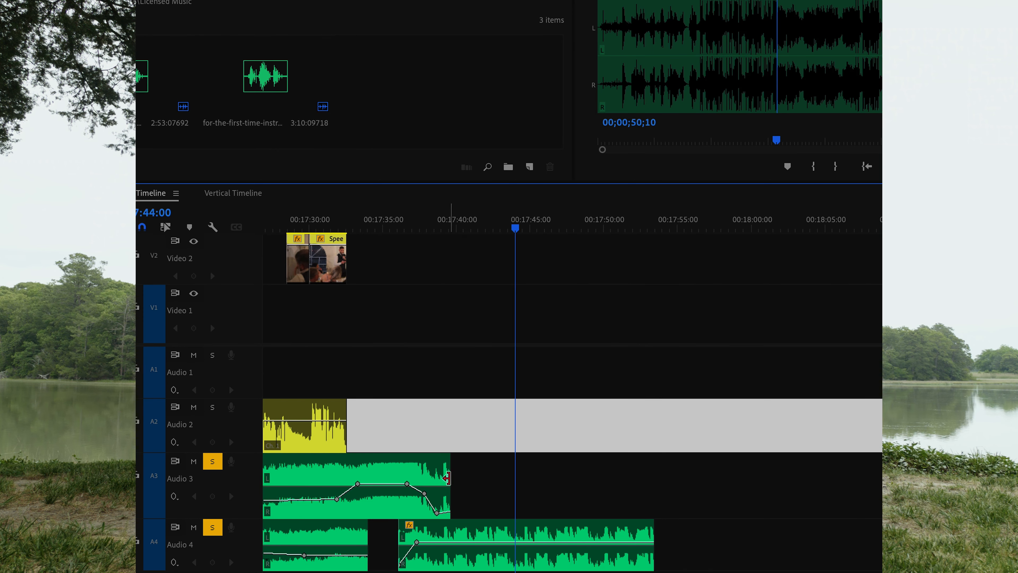
drag(447, 477, 654, 479)
drag(437, 513, 431, 485)
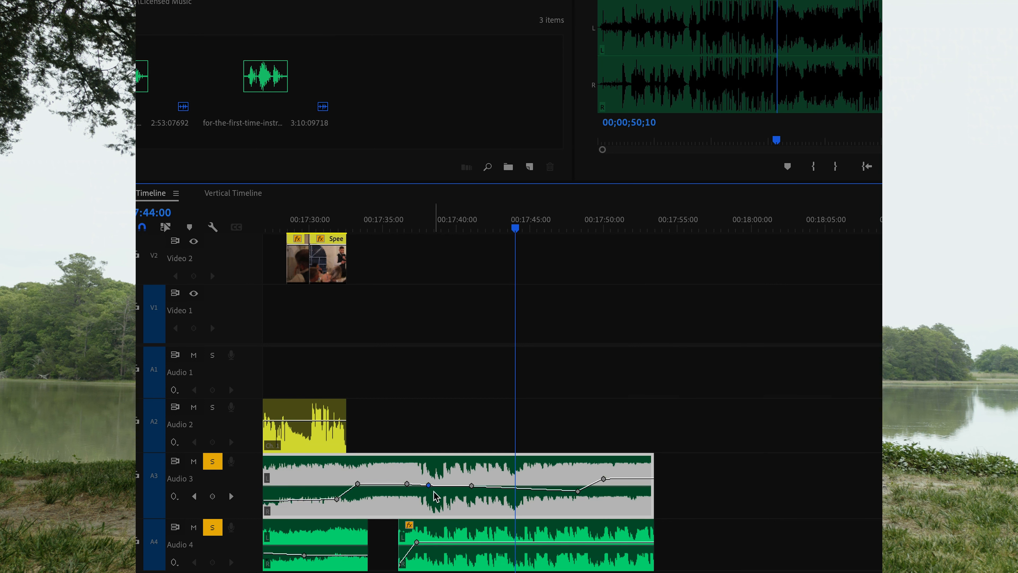
Unsolo Audio 4 so only Audio 3 is soloed, and play the overlapping section from about 00:17:36.
scroll(434, 492, up, 1)
click(211, 528)
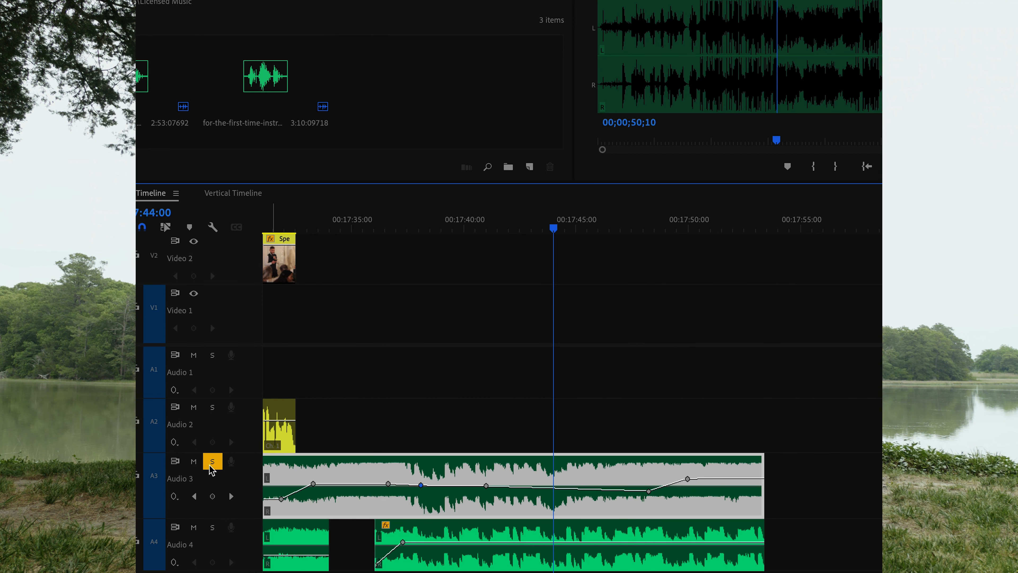
scroll(407, 457, up, 1)
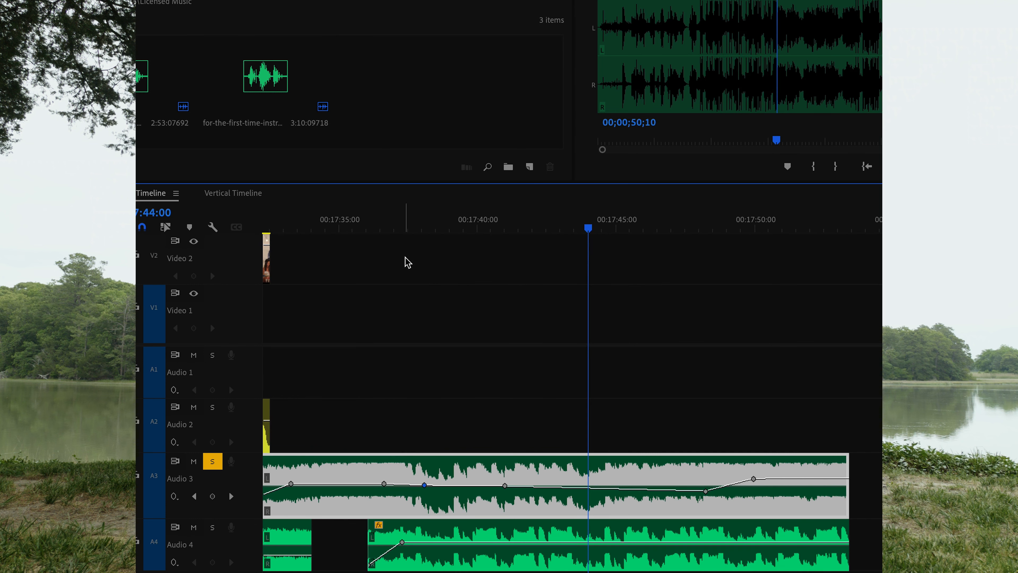
drag(440, 427, 585, 509)
click(362, 229)
key(space)
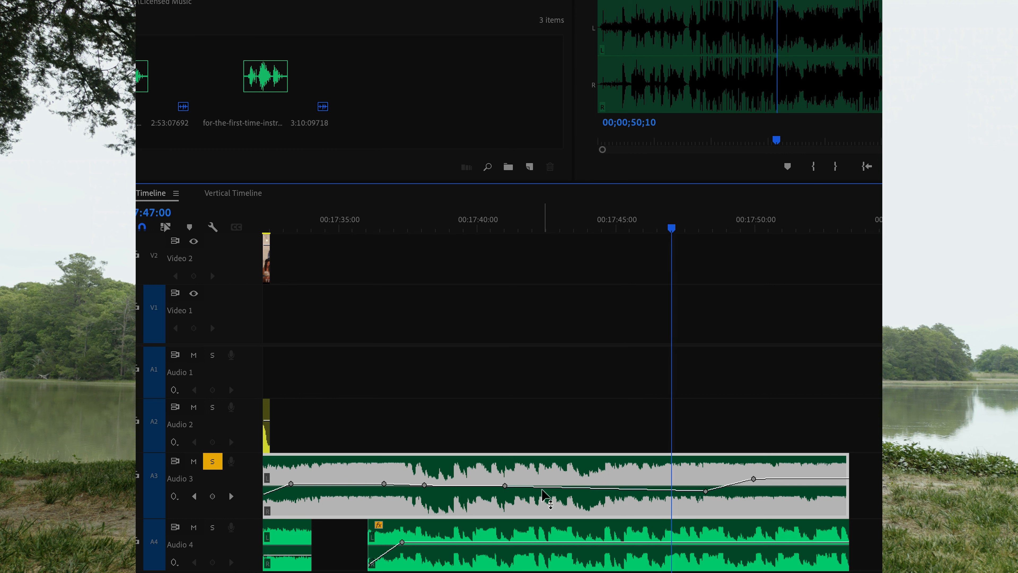
Play the same section from 00:17:36:13 with only Audio 4 soloed.
click(380, 230)
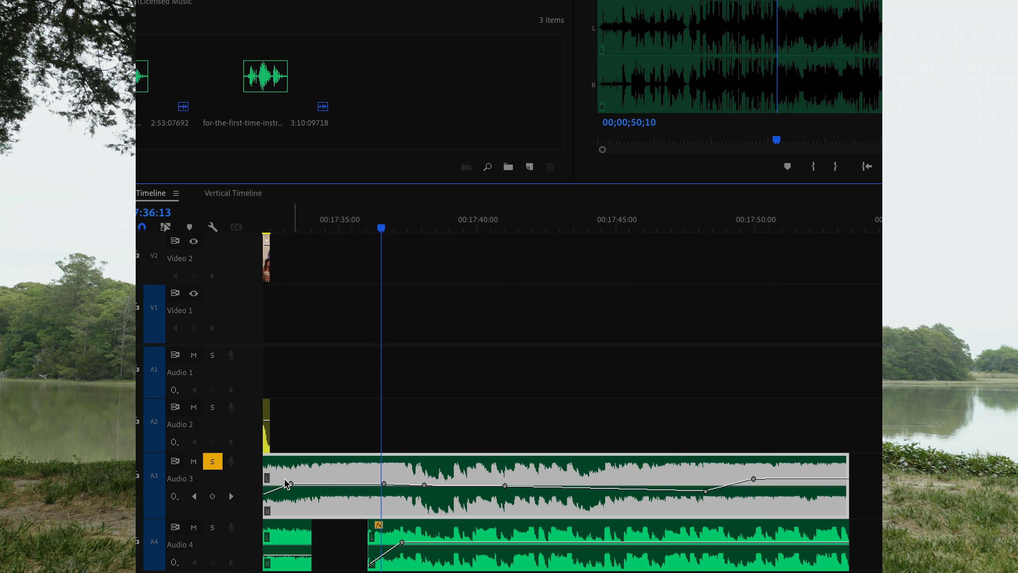
click(212, 527)
click(212, 461)
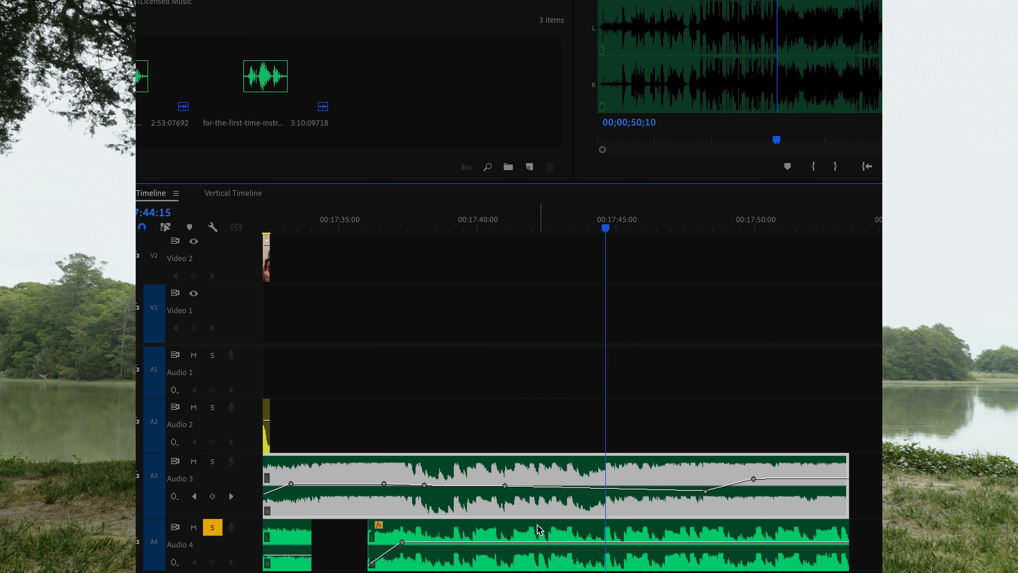
Solo Audio 3 alongside Audio 4 and lower the three volume keyframes on Audio 3 beneath the overlapping Audio 4 clip.
click(212, 461)
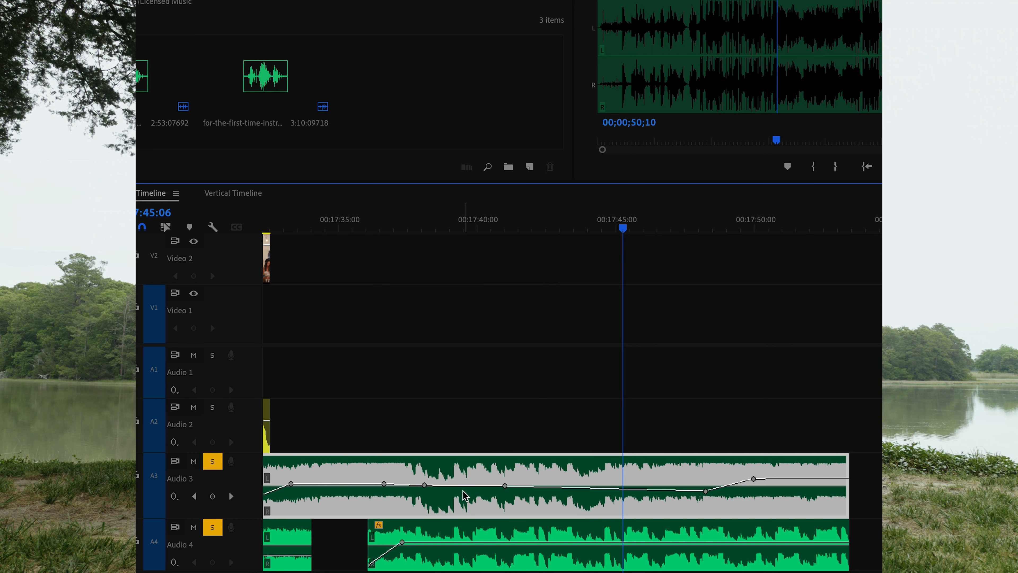
drag(424, 485, 420, 498)
drag(504, 486, 504, 498)
drag(705, 490, 710, 498)
Highlight the overlapping clips and play Audio 3 and Audio 4 together from just after 00:17:37.
drag(575, 425, 494, 529)
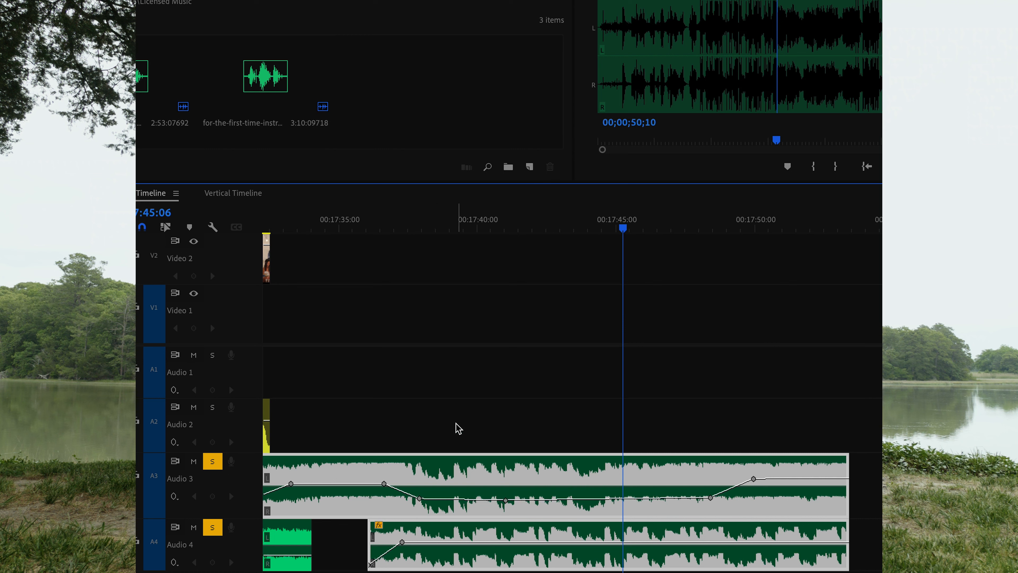
drag(456, 424, 620, 547)
drag(578, 426, 557, 457)
click(399, 223)
key(space)
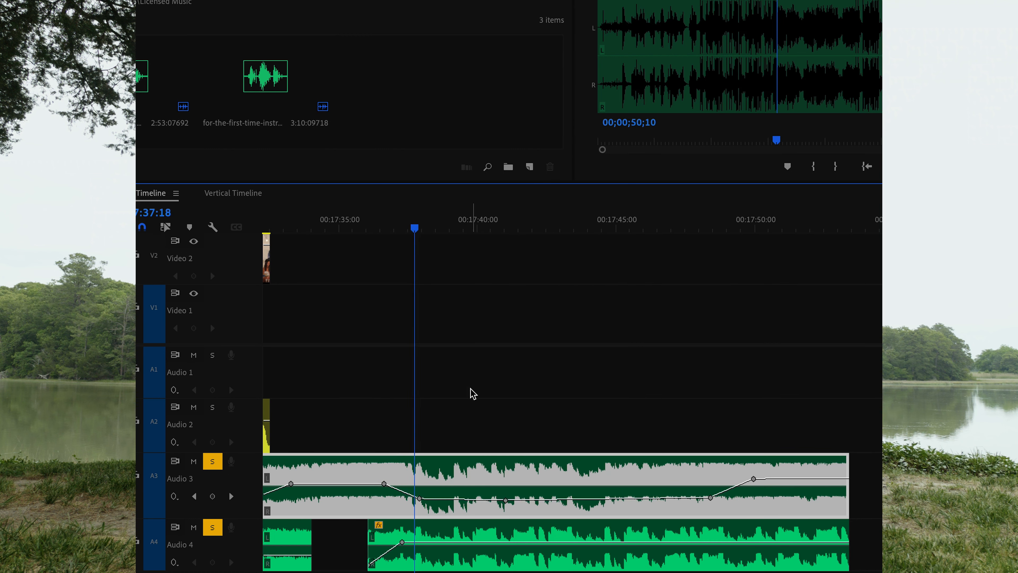
click(506, 441)
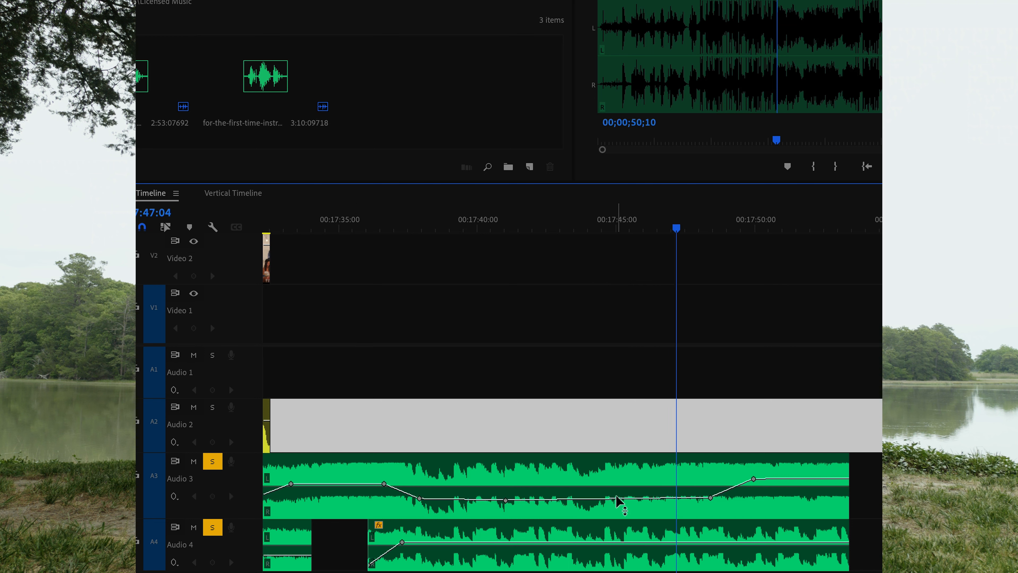
Examine the long overlap between the extended Audio 3 clip and the Audio 4 clip, highlighting both clips.
drag(465, 427, 527, 519)
click(642, 425)
drag(644, 423, 508, 518)
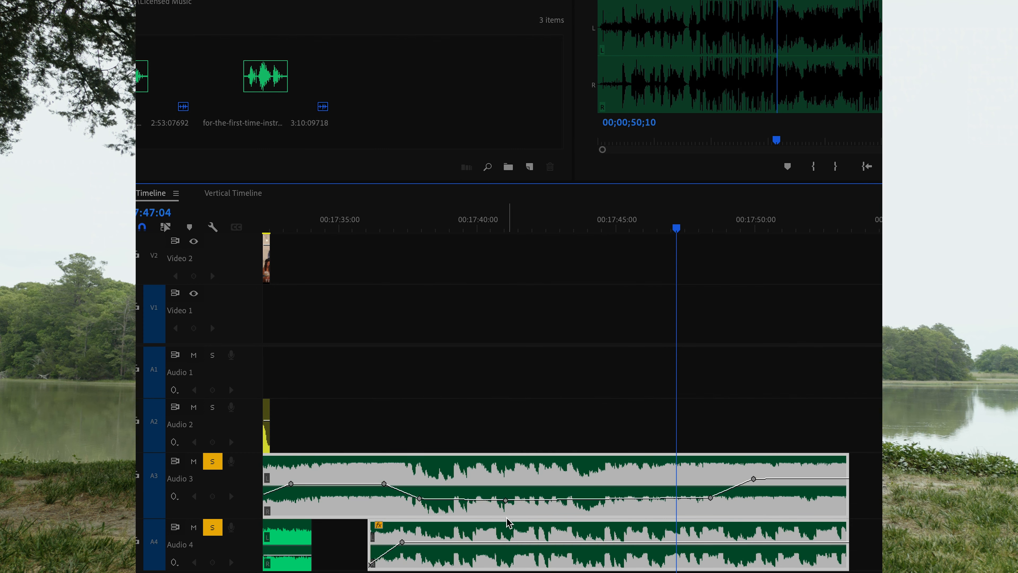
drag(457, 450, 647, 561)
drag(448, 432, 673, 555)
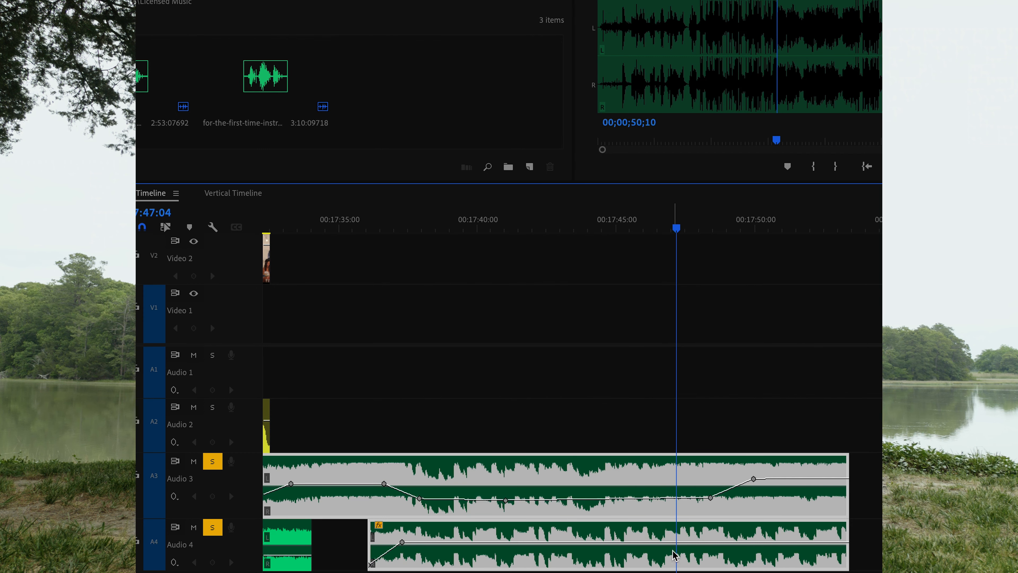
click(552, 426)
alt+scroll(514, 404, up, 2)
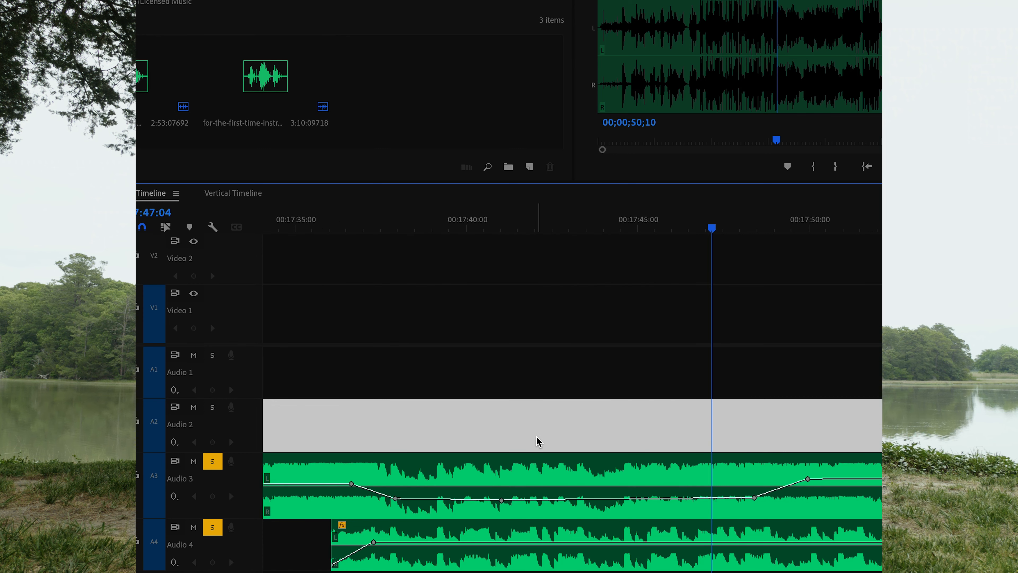
alt+scroll(537, 439, down, 3)
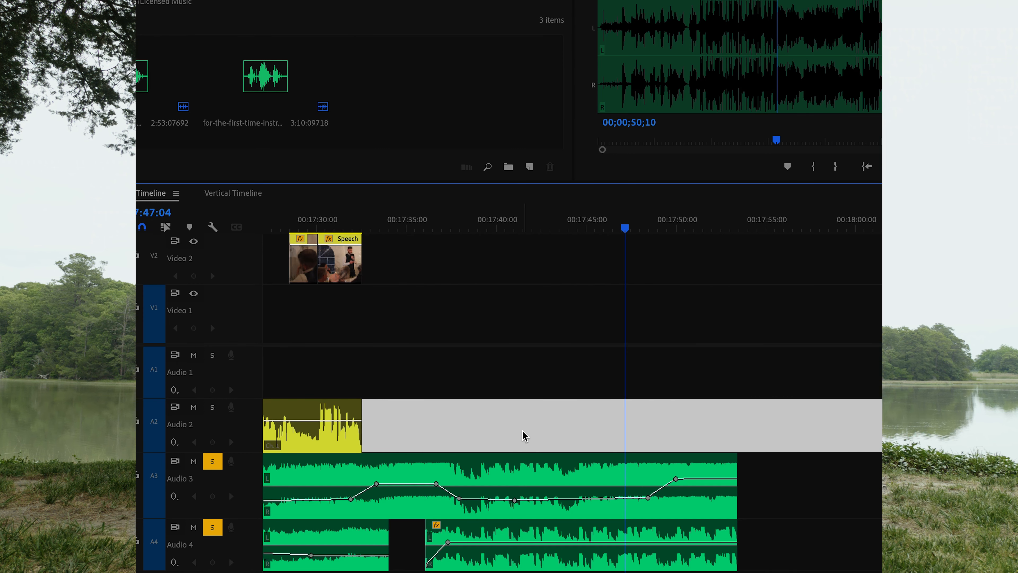
Undo the keyframe, solo and trim changes until the Audio 3 clip is back to its shorter length.
key(super+z)
key(super+z)
key(super+z)
key(super+z)
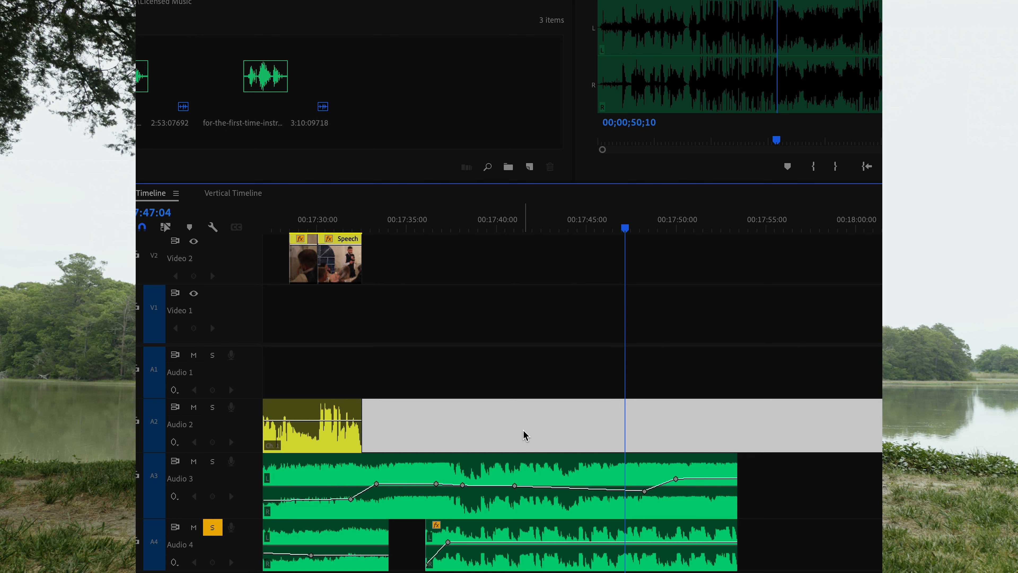
key(super+z)
key(super+z)
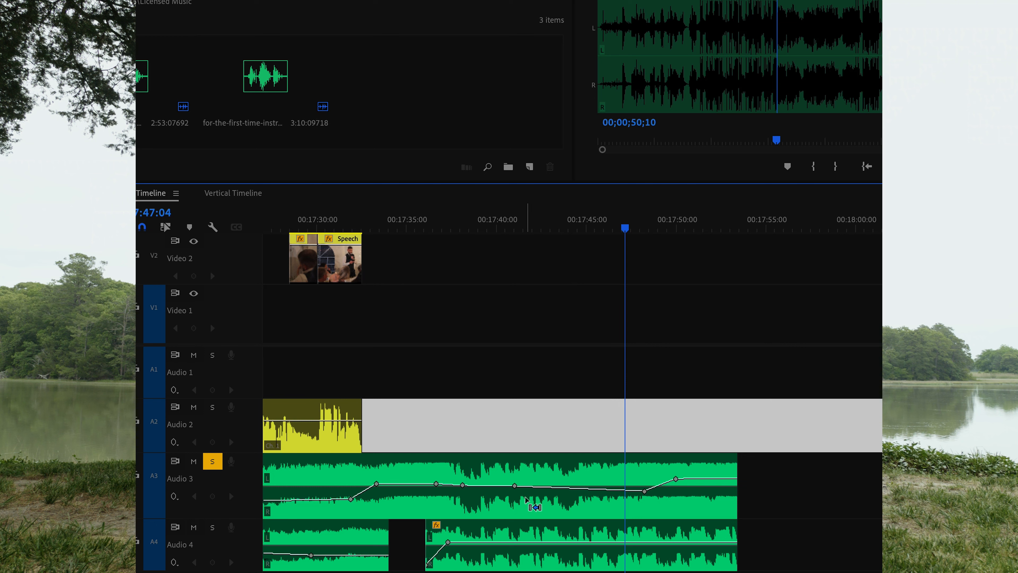
key(super+z)
key(super+z)
key(super+z)
key(super+z)
key(super+z)
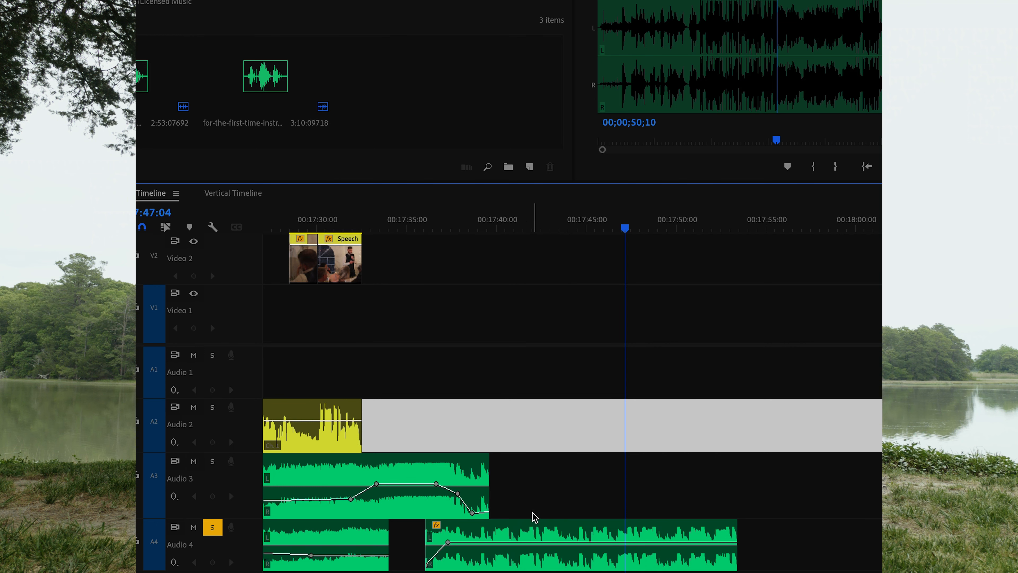
Solo Audio 3 together with Audio 4 and move the playhead to 00:17:35:08.
click(212, 462)
scroll(456, 432, up, 1)
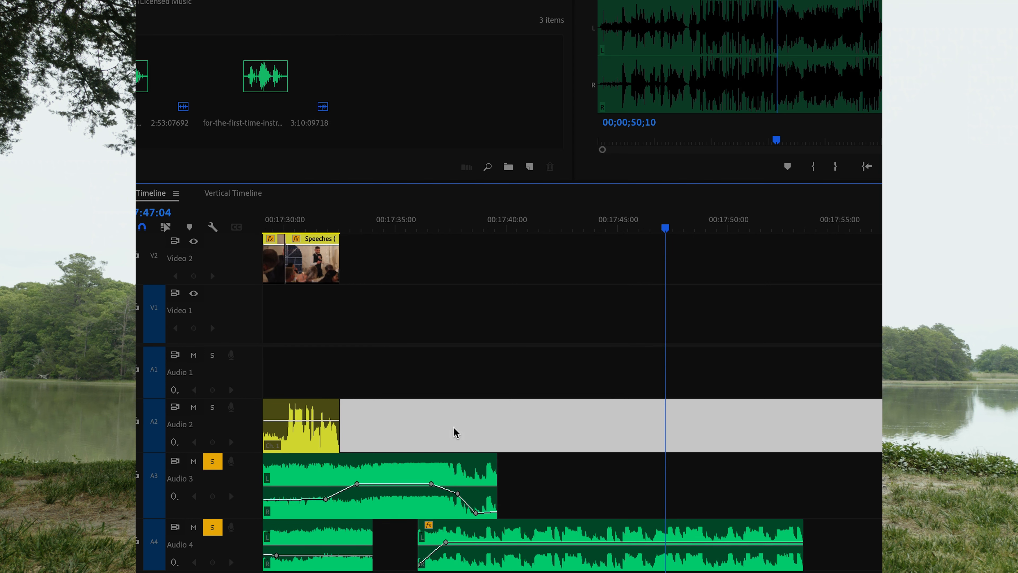
click(404, 227)
Examine the short crossover where the Audio 3 clip fades out and the Audio 4 clip begins, highlighting both clips.
drag(597, 424, 422, 516)
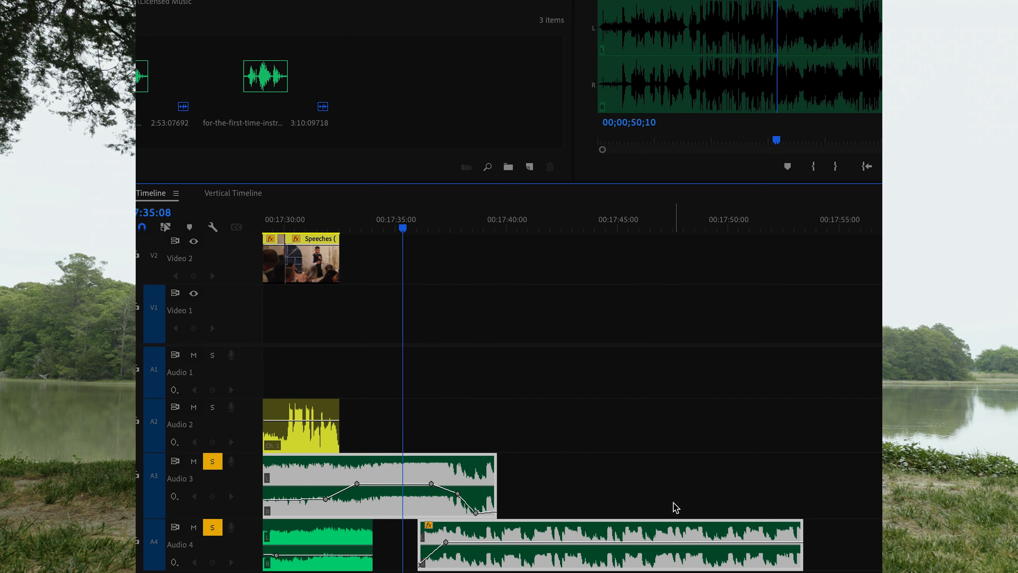
click(565, 496)
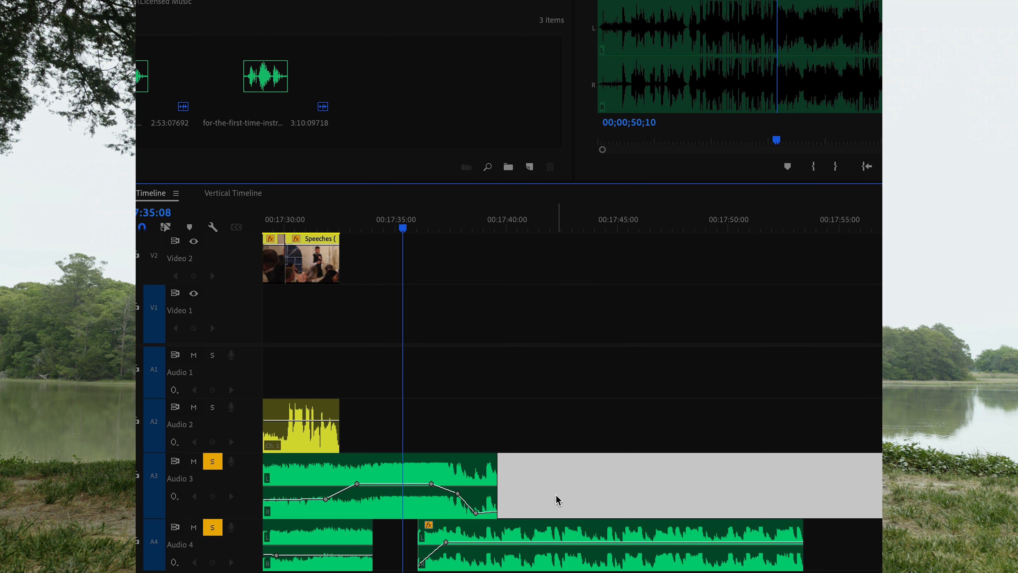
click(557, 495)
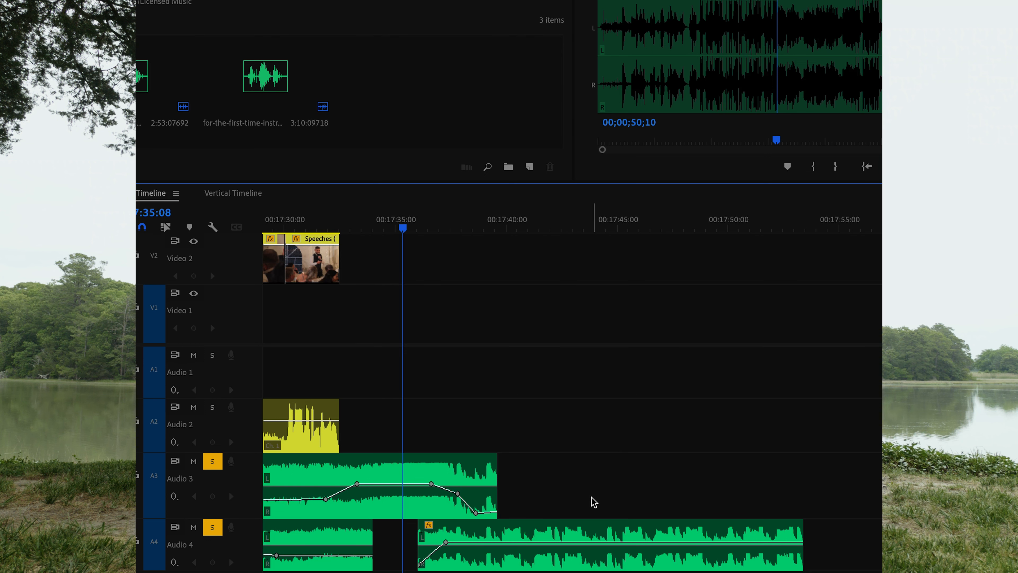
drag(600, 440, 456, 534)
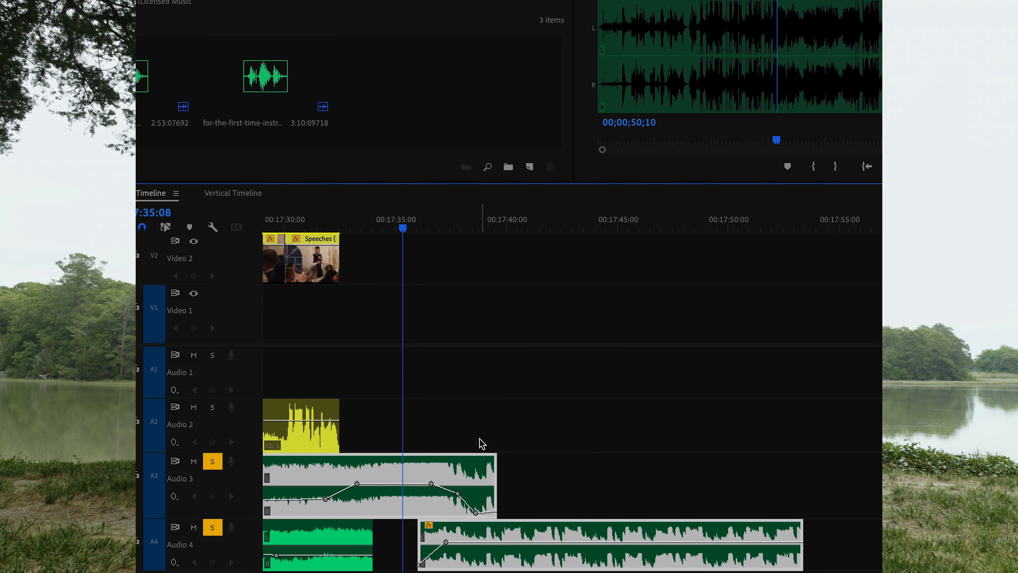
drag(455, 427, 641, 559)
click(567, 489)
click(437, 431)
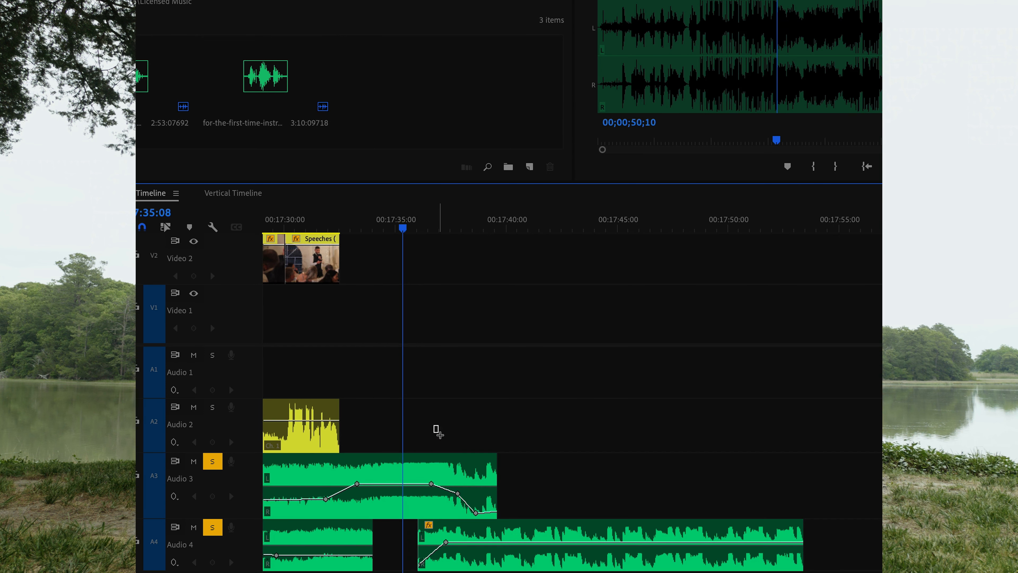
drag(437, 431, 524, 466)
click(403, 447)
Play the crossover between the Audio 3 and Audio 4 music clips from 00:17:34:12.
drag(388, 228, 384, 228)
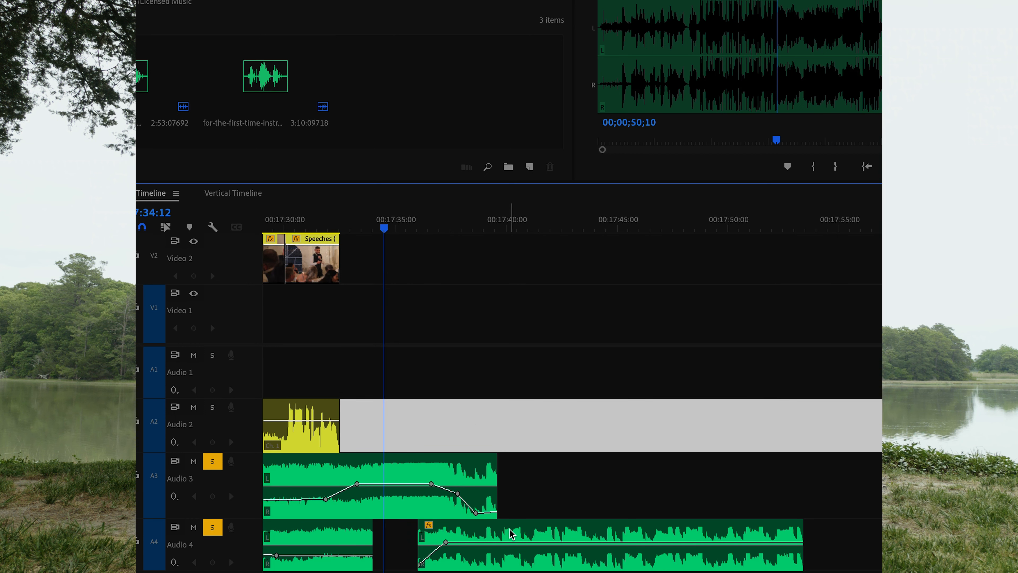
key(space)
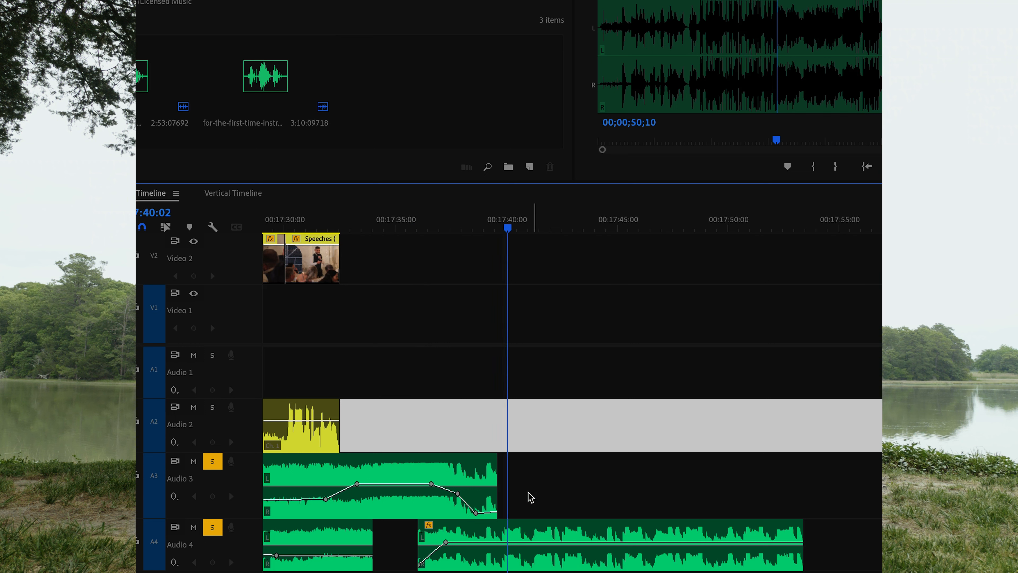
key(space)
View more of the sequence around the music crossover and highlight the final clips on Audio 3 and Audio 4.
scroll(528, 460, down, 2)
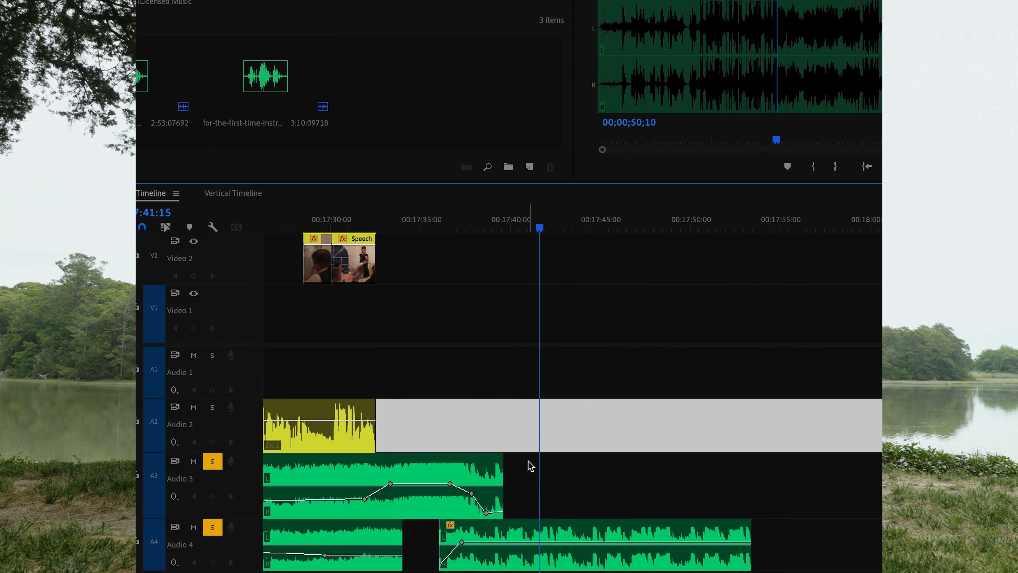
scroll(521, 463, down, 3)
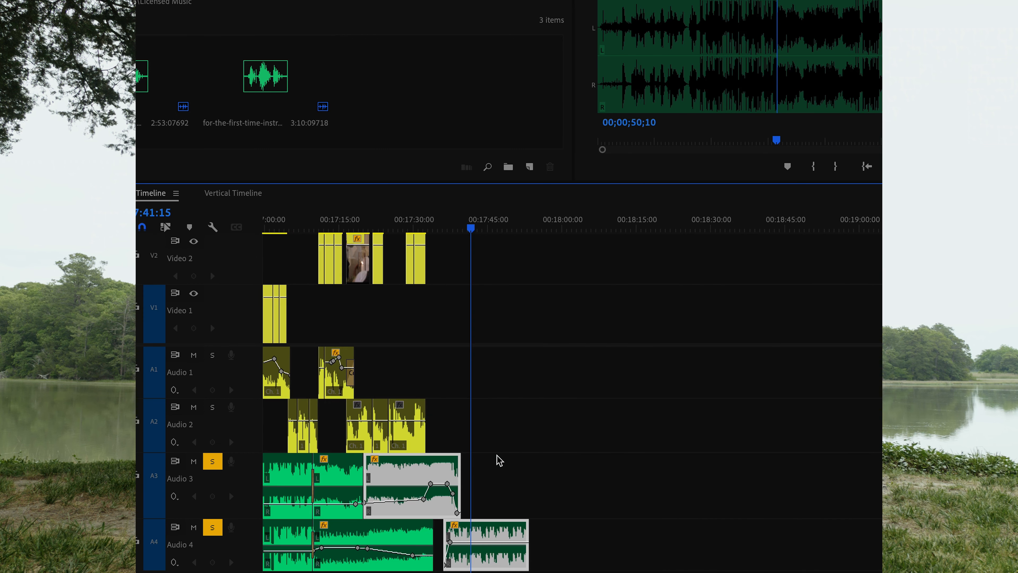
scroll(501, 457, down, 2)
key(ctrl+s)
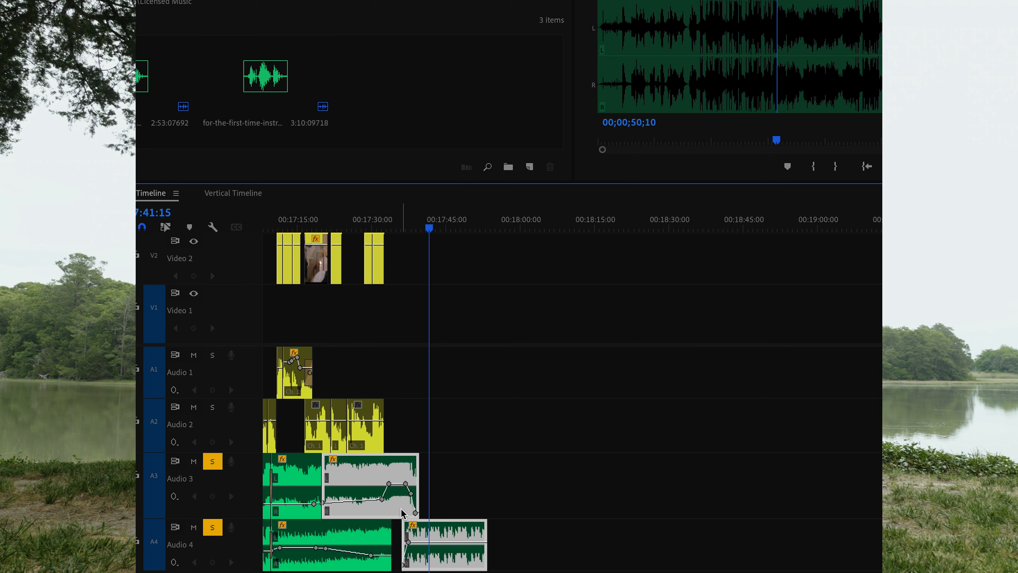
drag(486, 443, 412, 530)
click(478, 499)
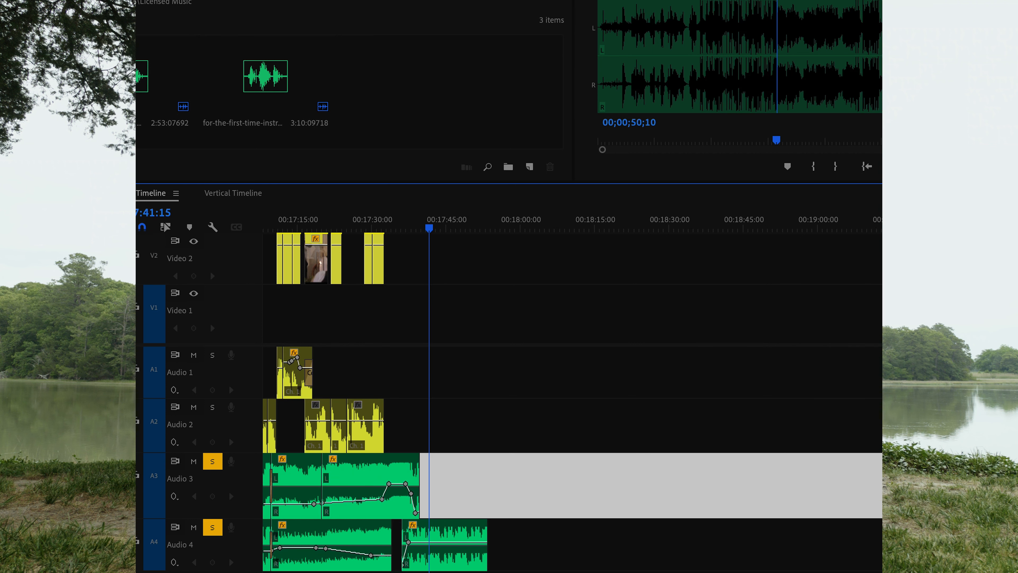
Mark a source range of the music clip ending at 00;01;19;11 and place it on Audio 3 beyond the existing clips.
key(f)
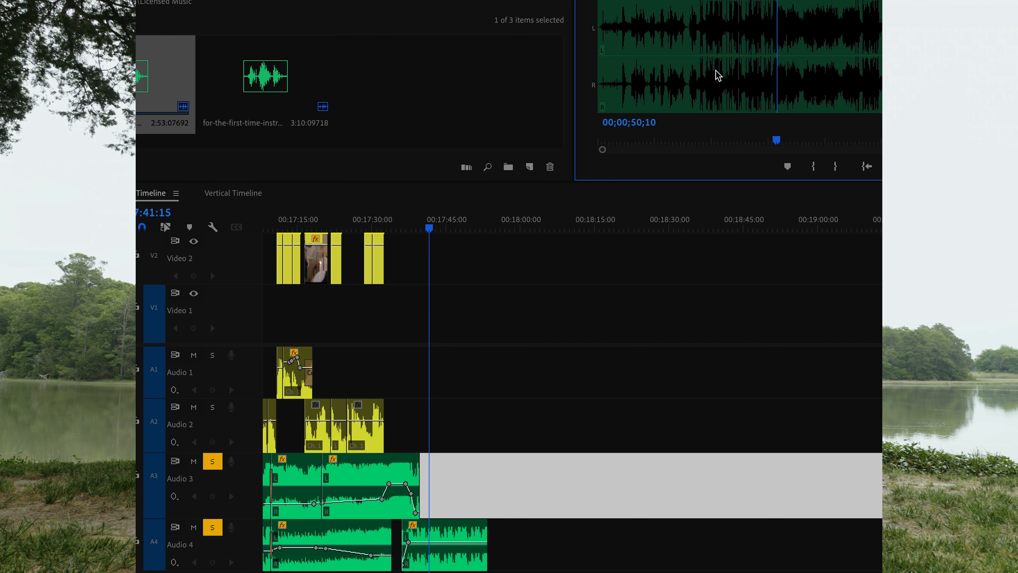
drag(711, 72, 689, 82)
key(i)
click(813, 81)
key(o)
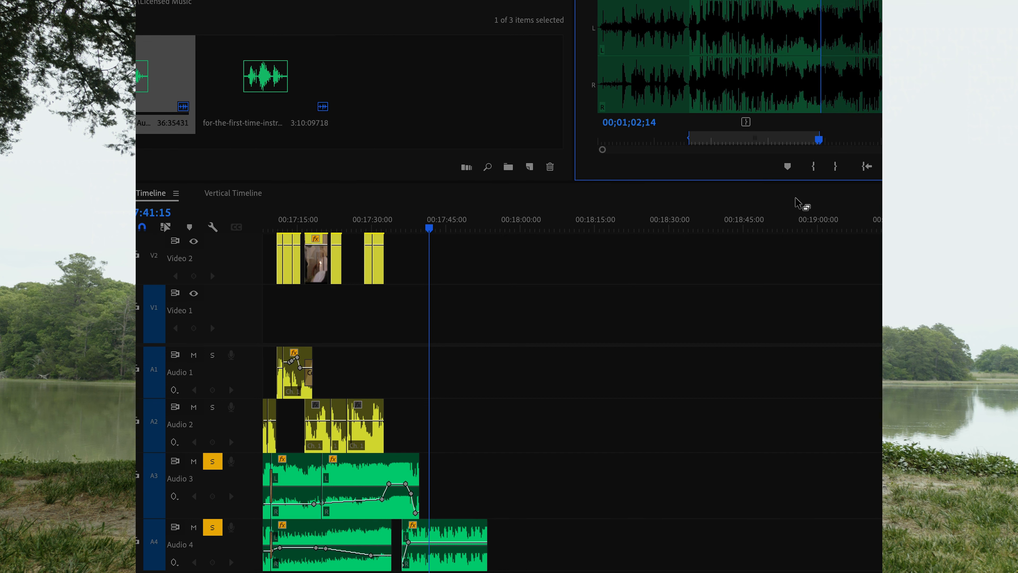
drag(818, 84, 878, 110)
key(i)
click(811, 87)
drag(738, 57, 541, 479)
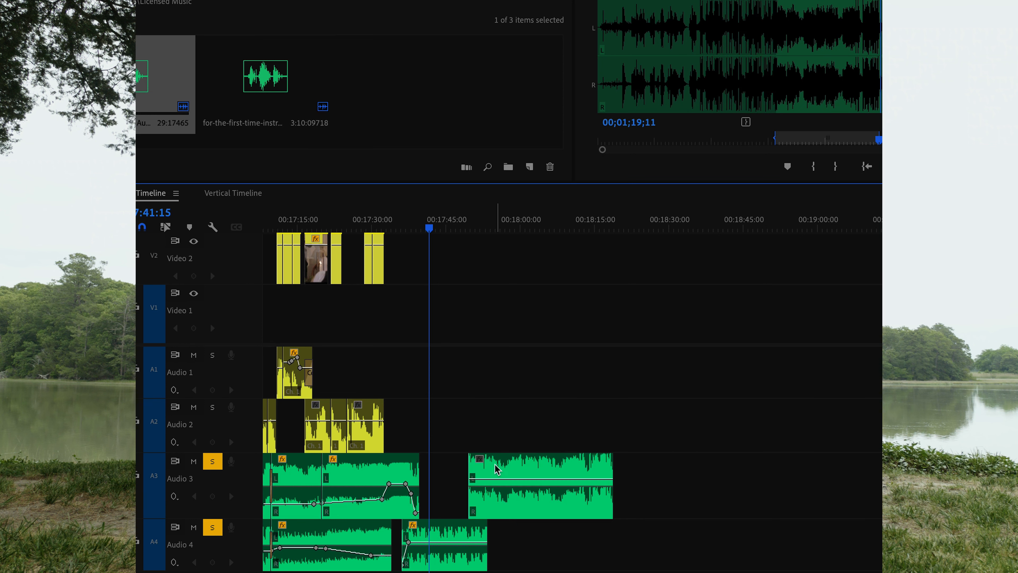
Move the new Audio 3 clip to start at about 00:18:03 and adjust its audio gain by -6 dB.
scroll(521, 429, down, 3)
drag(459, 485, 527, 495)
right_click(525, 470)
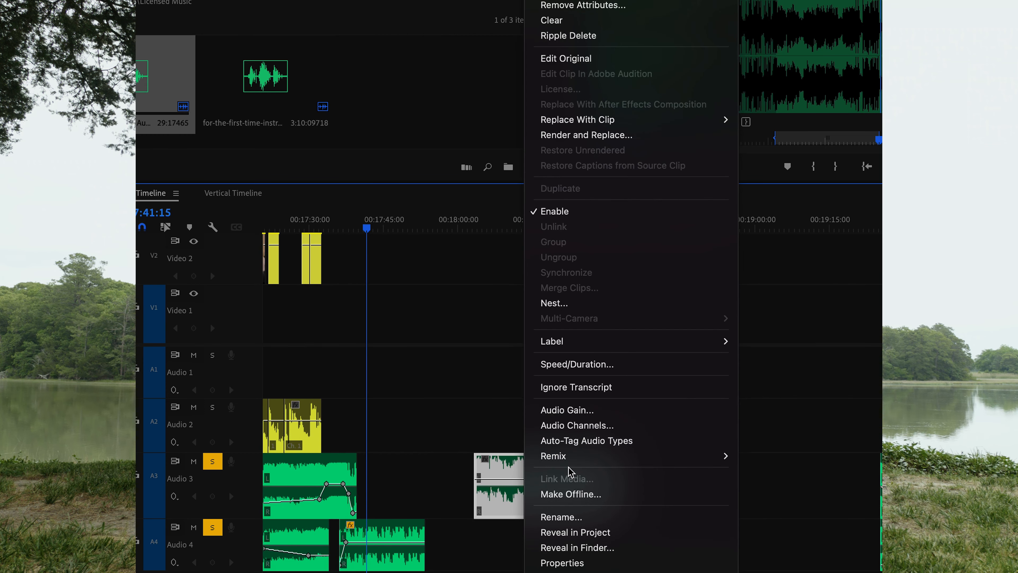
click(572, 410)
text(-6)
key(Return)
click(512, 432)
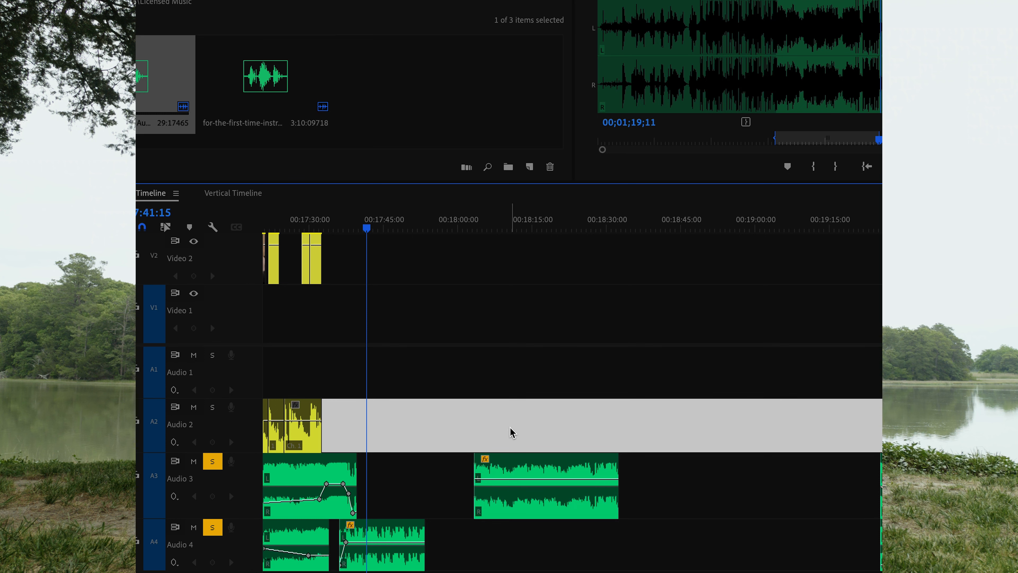
Lower the volume line of the new Audio 3 clip and play it from about 00:18:05.
drag(523, 481, 521, 490)
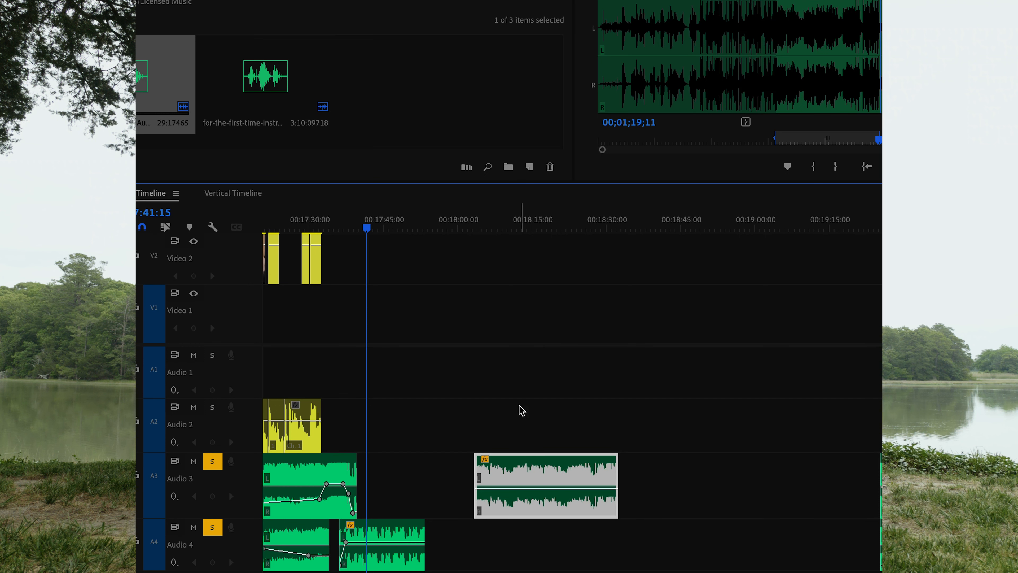
click(520, 412)
click(577, 481)
click(485, 227)
key(space)
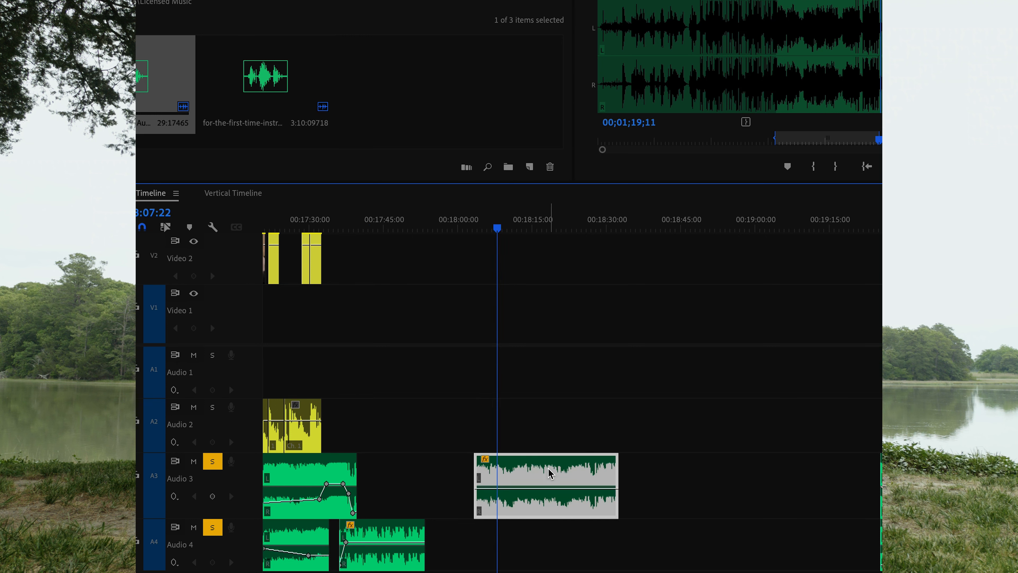
click(613, 411)
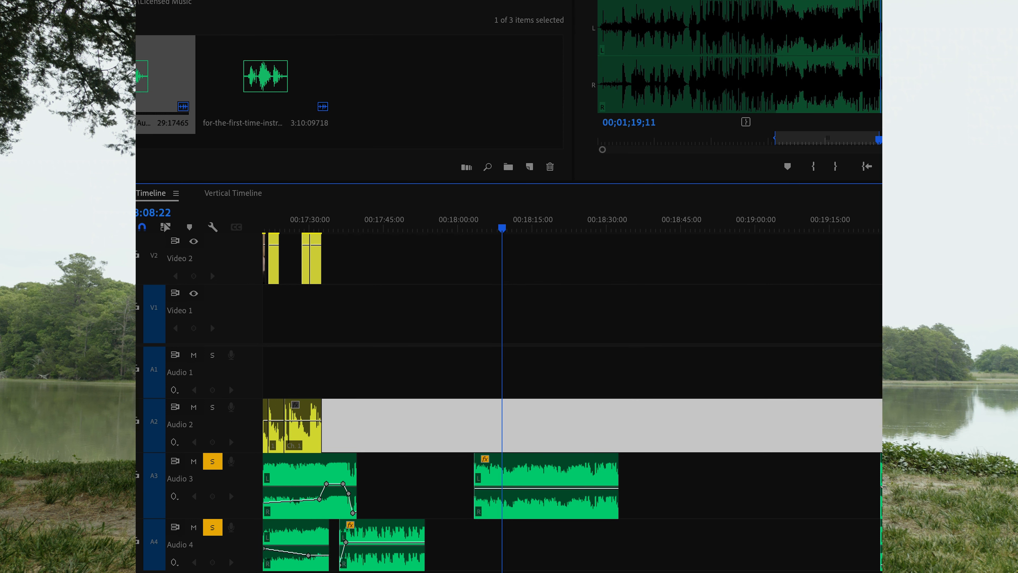
Open the other music clip in the source view, mark a range ending at 00;01;21;22, and place it on Audio 4 beneath the new Audio 3 clip.
double_click(28, 80)
drag(804, 60, 890, 85)
key(i)
click(835, 165)
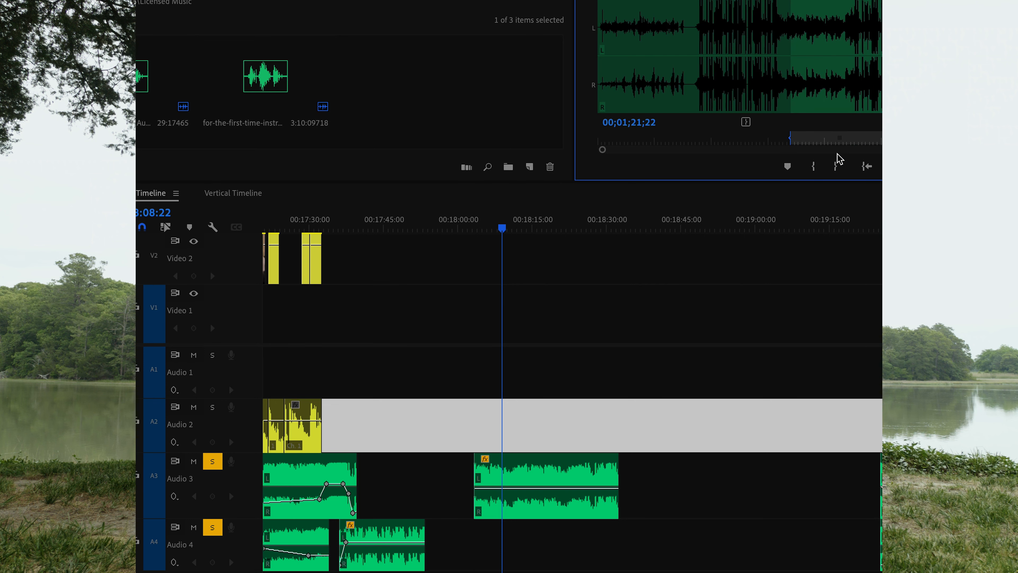
drag(932, 122, 488, 542)
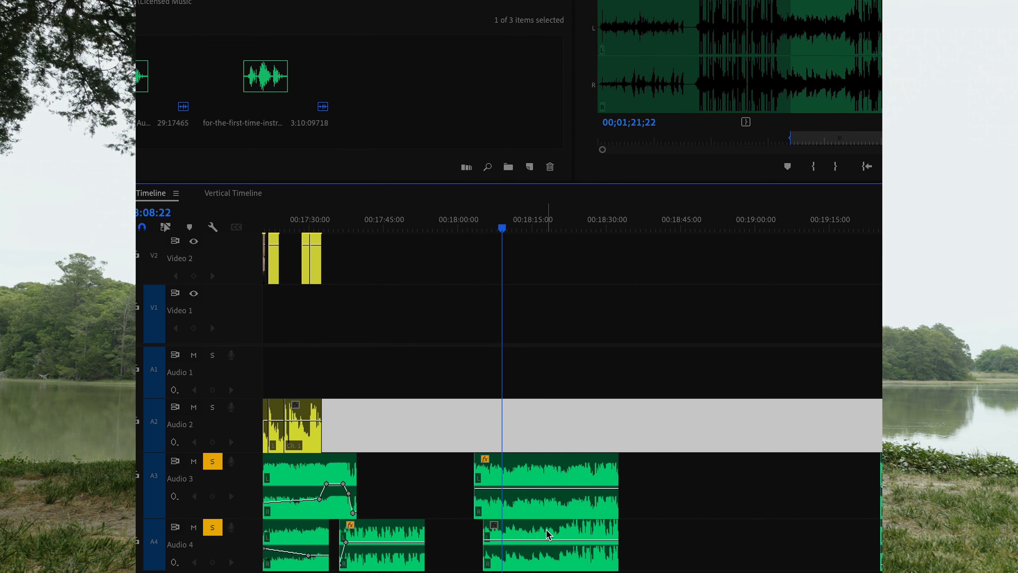
Lower the audio gain of the new music clip on Audio 4.
right_click(546, 533)
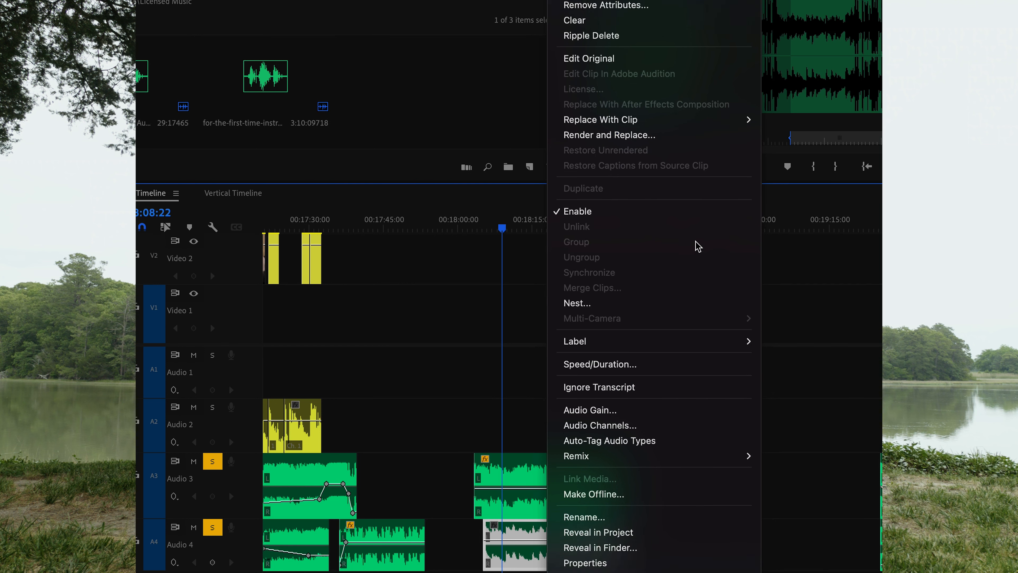
click(605, 410)
key(Return)
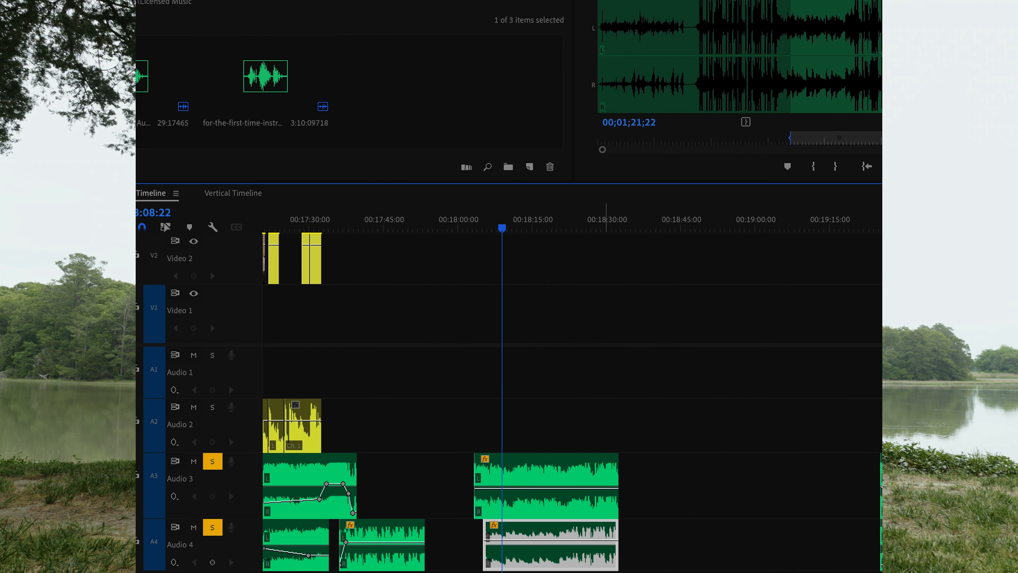
right_click(587, 535)
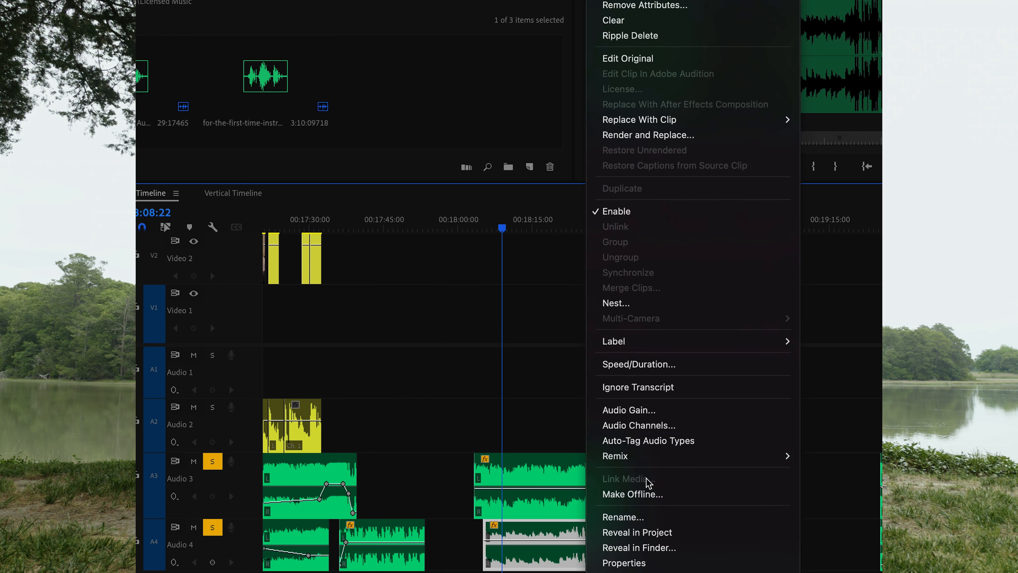
click(645, 410)
click(646, 273)
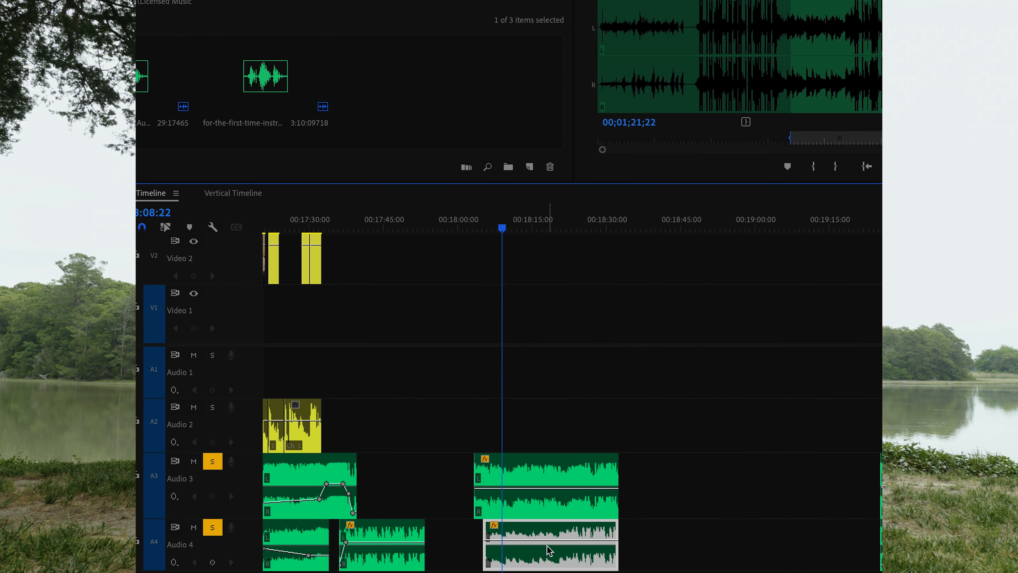
Synchronize the two new music clips on Audio 3 and Audio 4.
drag(627, 435, 530, 544)
right_click(531, 467)
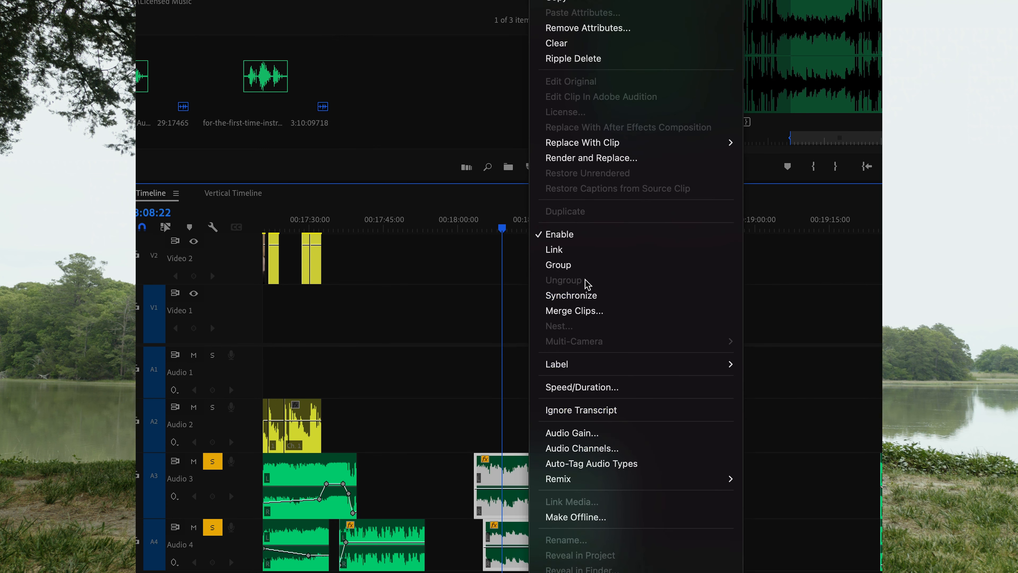
click(585, 295)
click(650, 352)
click(579, 415)
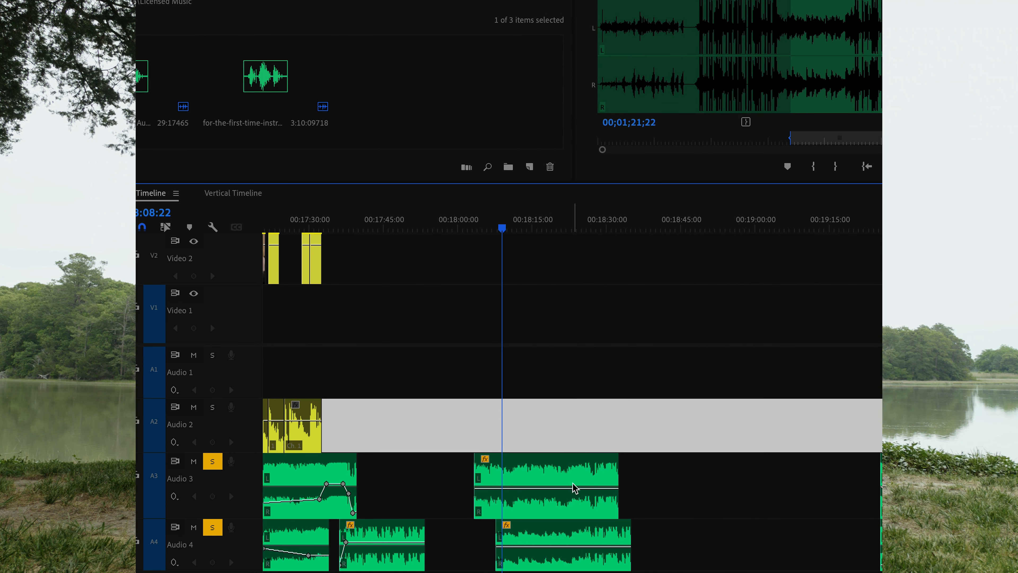
Trim the Audio 3 clip's start to about 00:18:07 and extend its end to about 00:18:35, matching the Audio 4 clip.
drag(672, 500, 593, 536)
scroll(569, 535, up, 4)
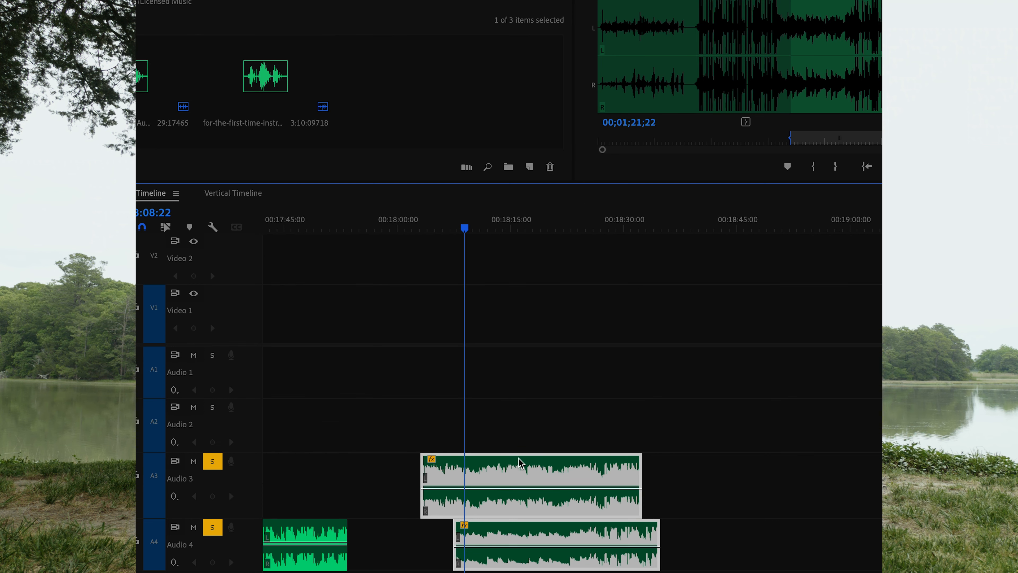
click(528, 421)
drag(426, 472, 454, 472)
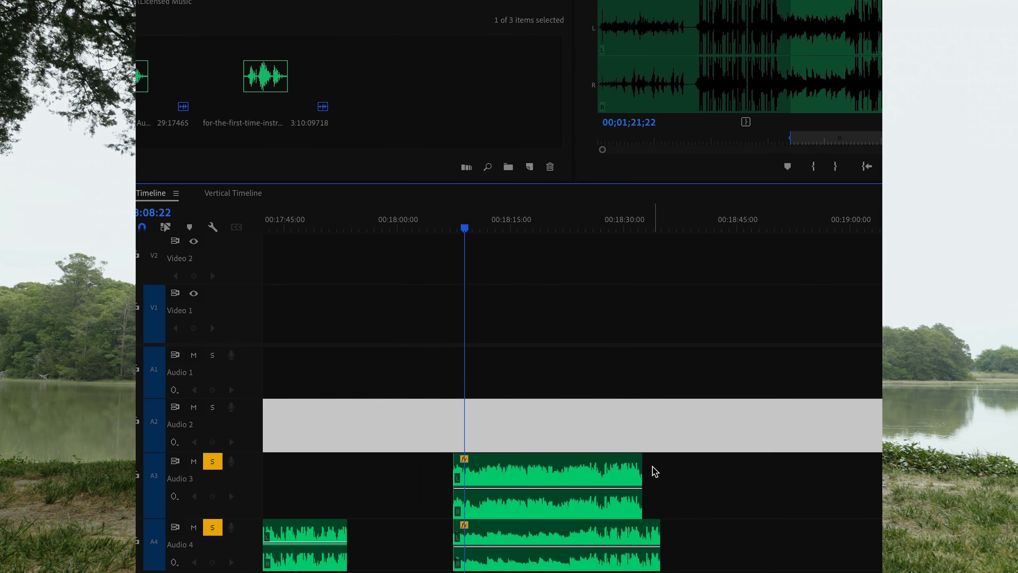
drag(641, 471, 660, 471)
click(613, 428)
Solo only Audio 3, play from about 00:18:09, and slightly raise the volume line of its clip.
click(467, 228)
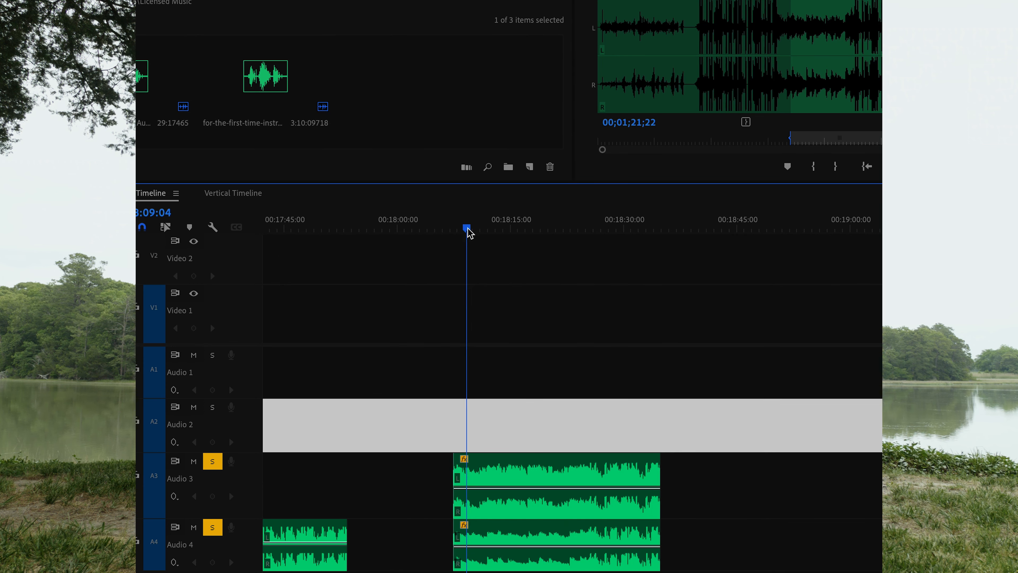
click(211, 527)
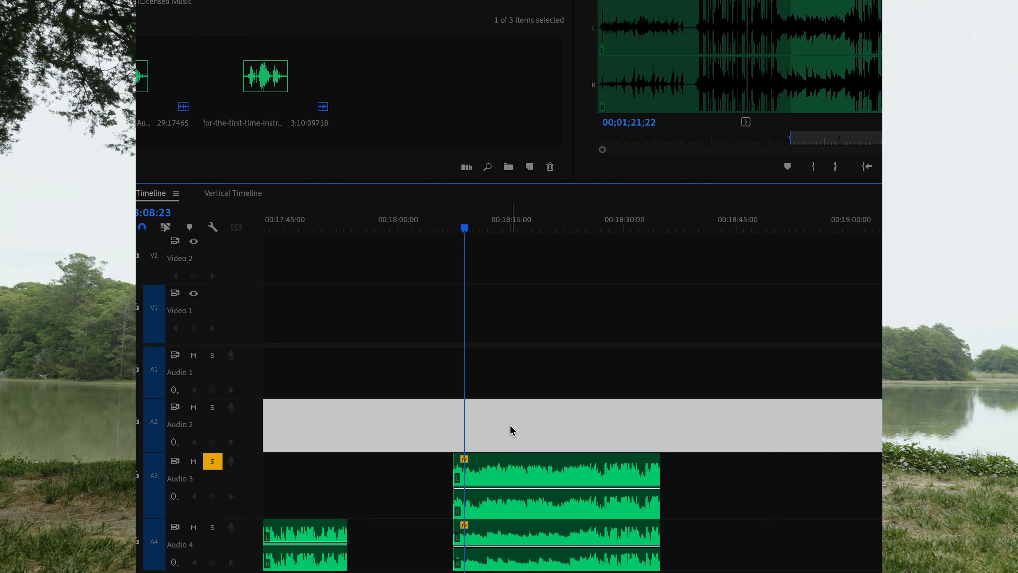
click(490, 488)
drag(490, 488, 490, 485)
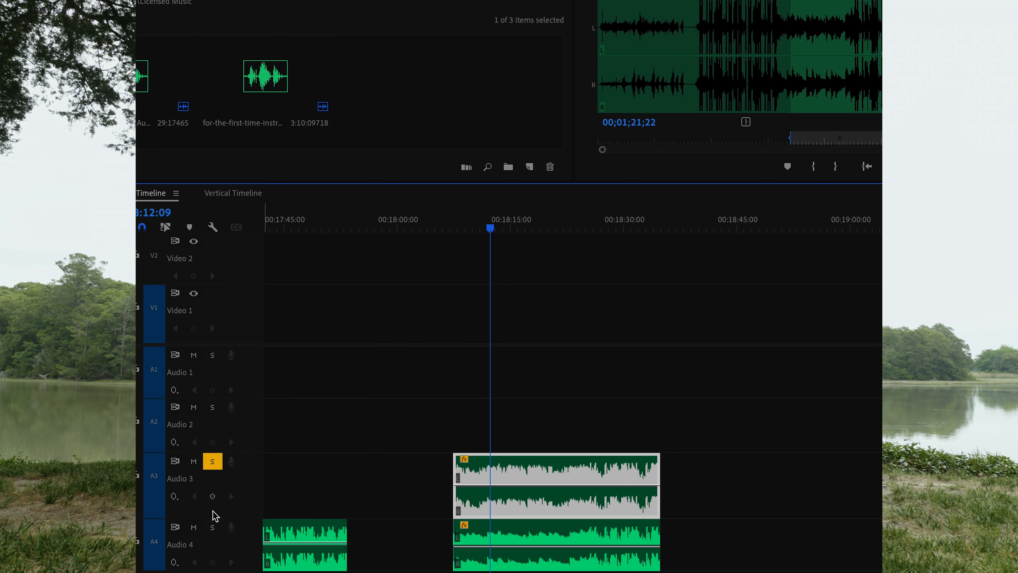
Solo Audio 4 alone during playback, and bring Audio 3 back into the solo to hear both tracks together.
click(212, 528)
click(213, 461)
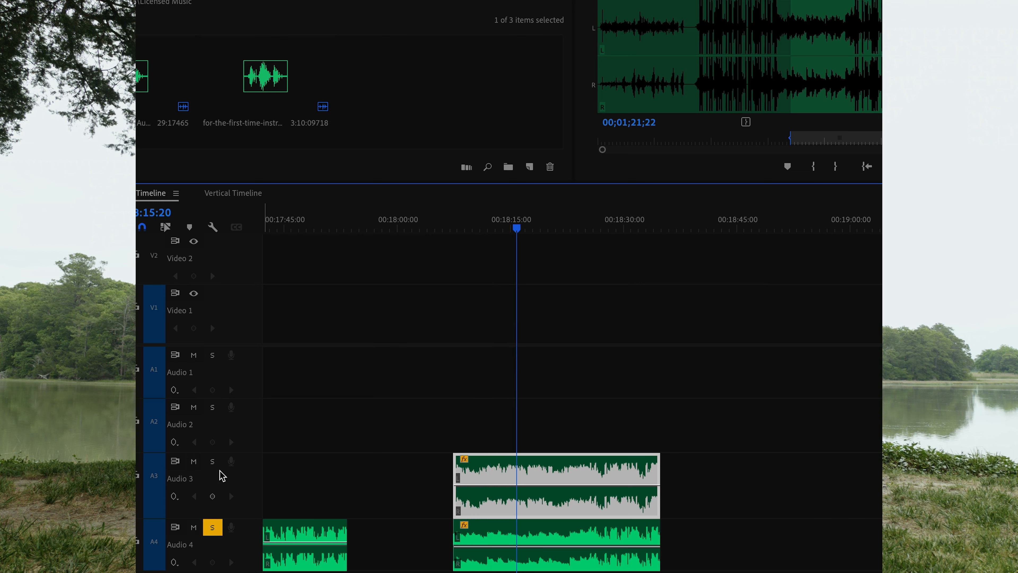
click(212, 463)
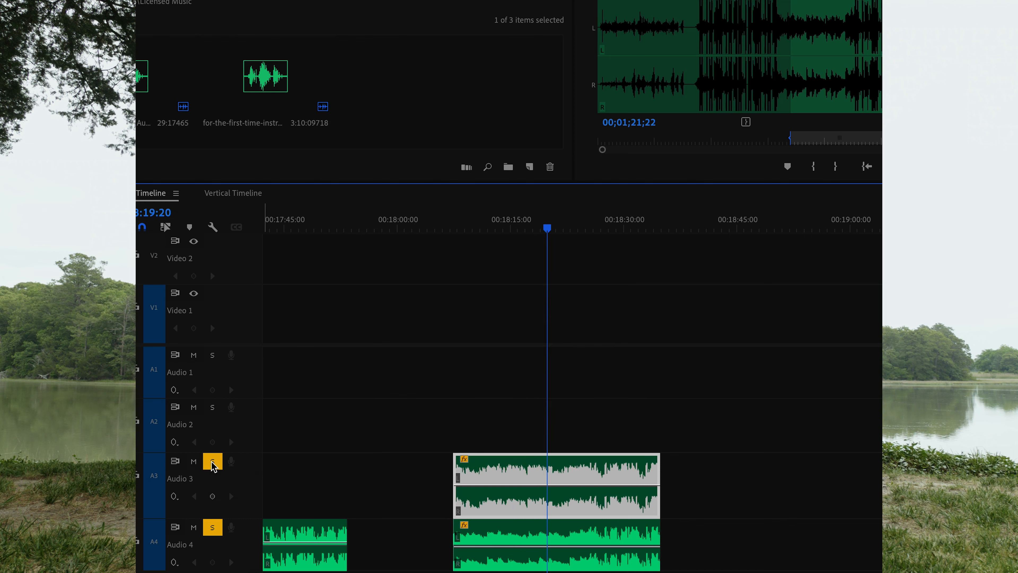
Remove the opening part of both synchronized clips so they start at about 00:18:22.
scroll(548, 524, up, 3)
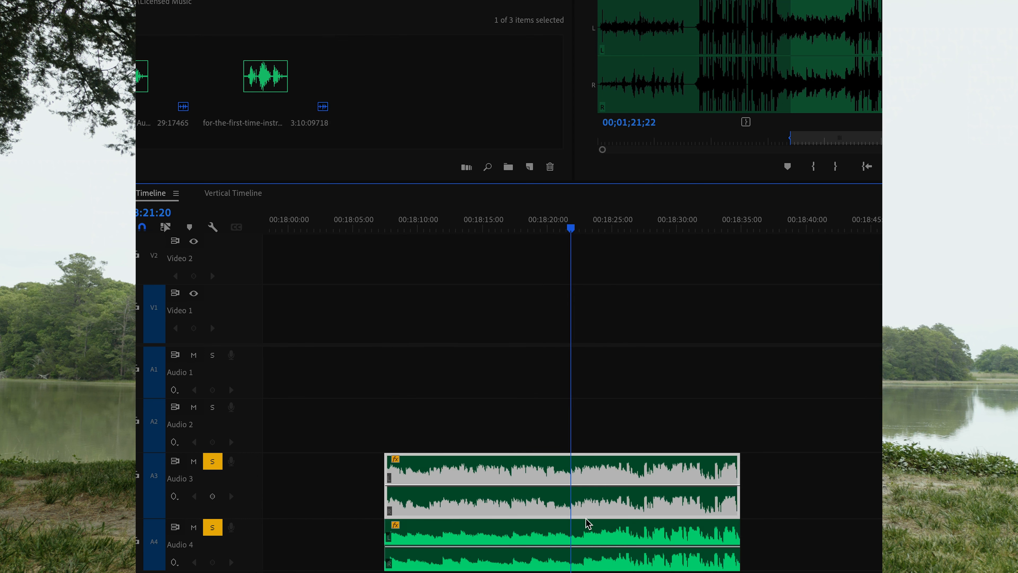
scroll(676, 492, right, 2)
drag(618, 438, 452, 529)
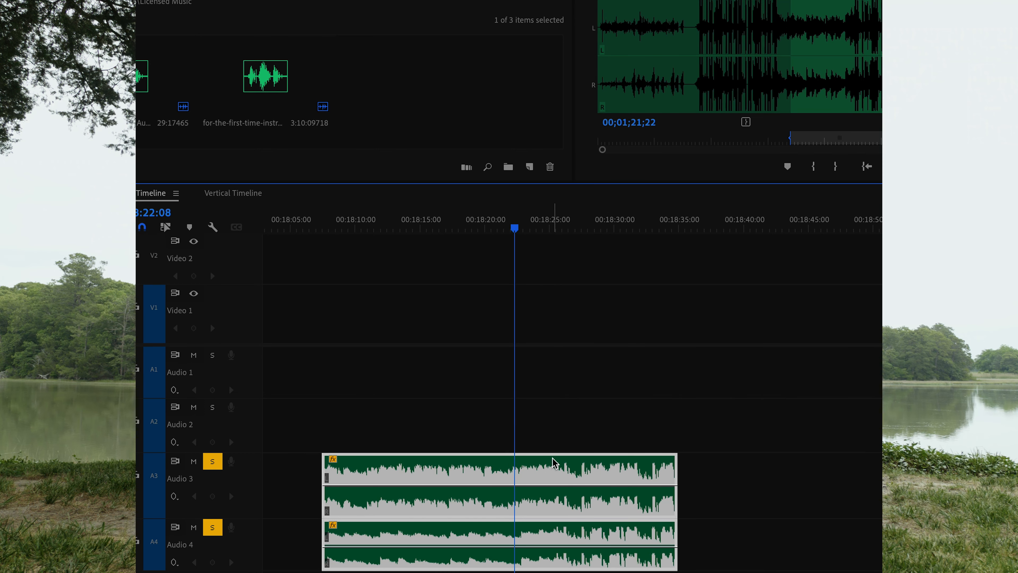
scroll(588, 513, up, 2)
scroll(330, 459, left, 2)
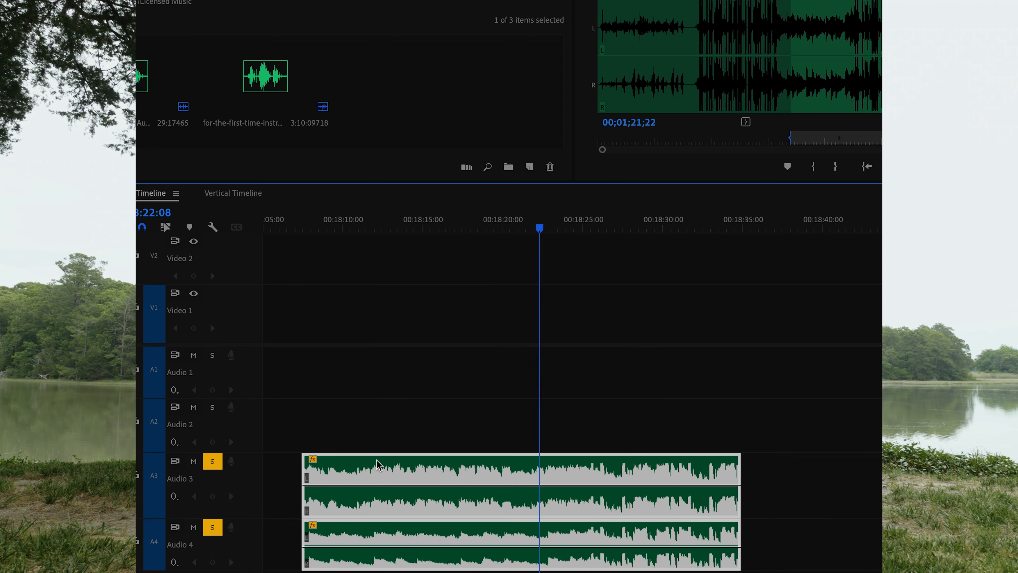
scroll(390, 461, down, 2)
click(405, 435)
drag(425, 418, 504, 517)
scroll(525, 519, up, 3)
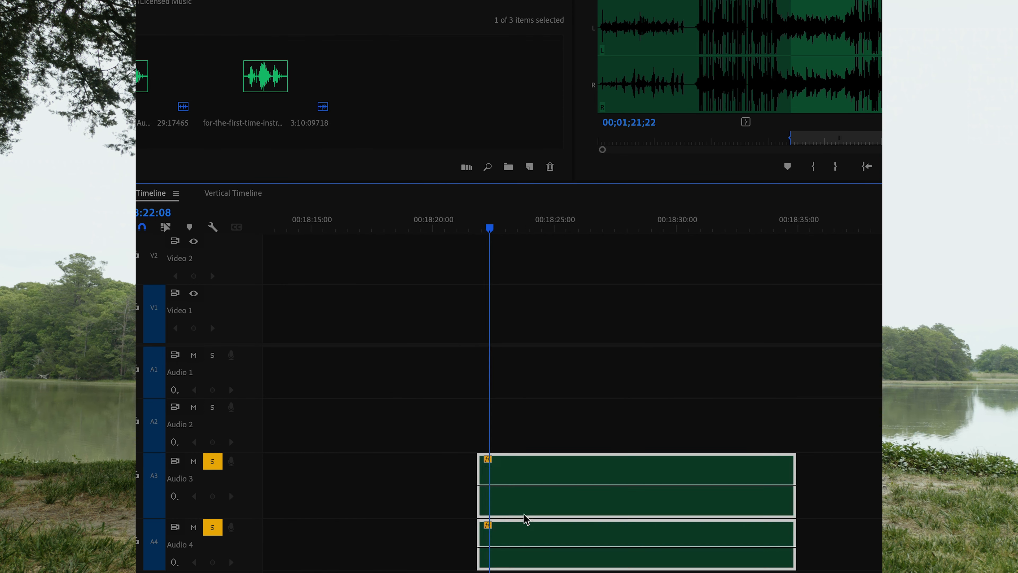
scroll(521, 514, right, 2)
scroll(507, 507, down, 2)
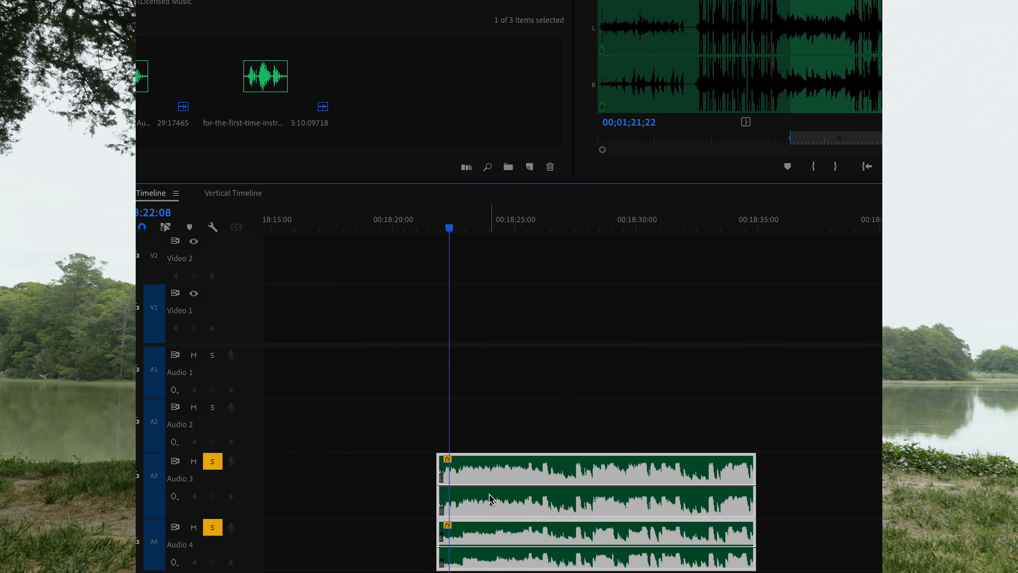
scroll(489, 495, right, 3)
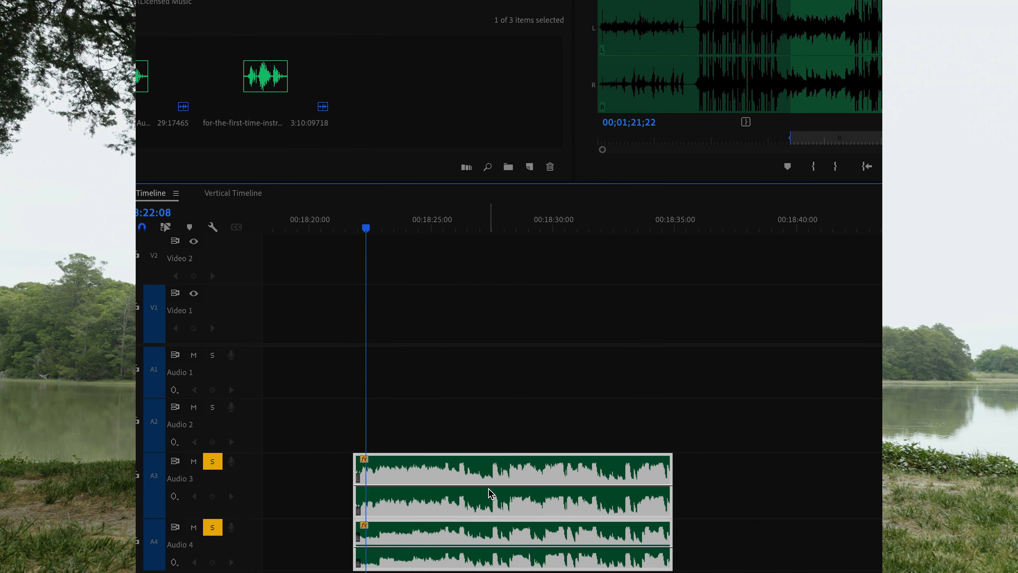
click(431, 427)
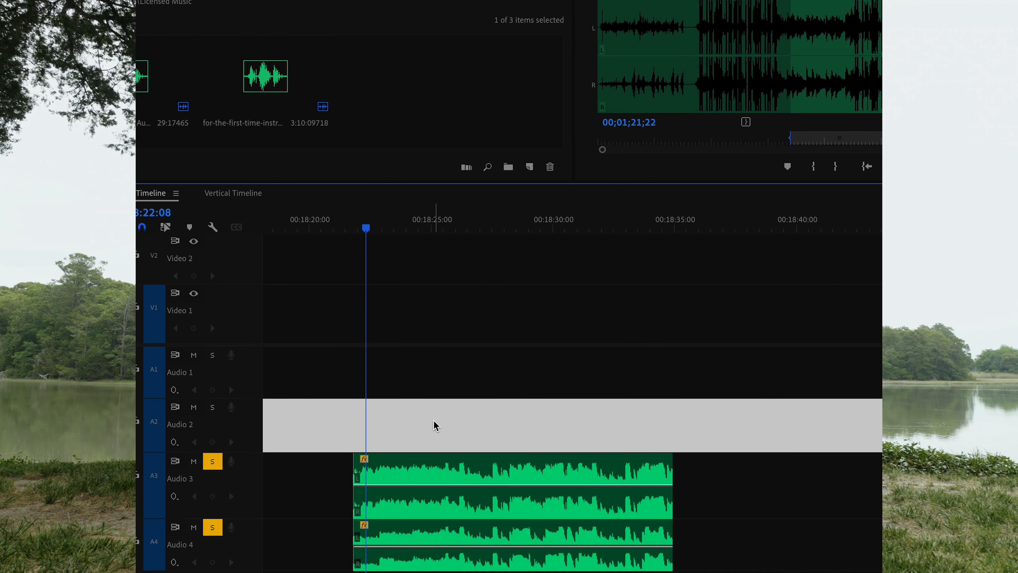
Save the project and move the playhead to 00:18:24:15.
key(ctrl+s)
key(ctrl+s)
click(421, 223)
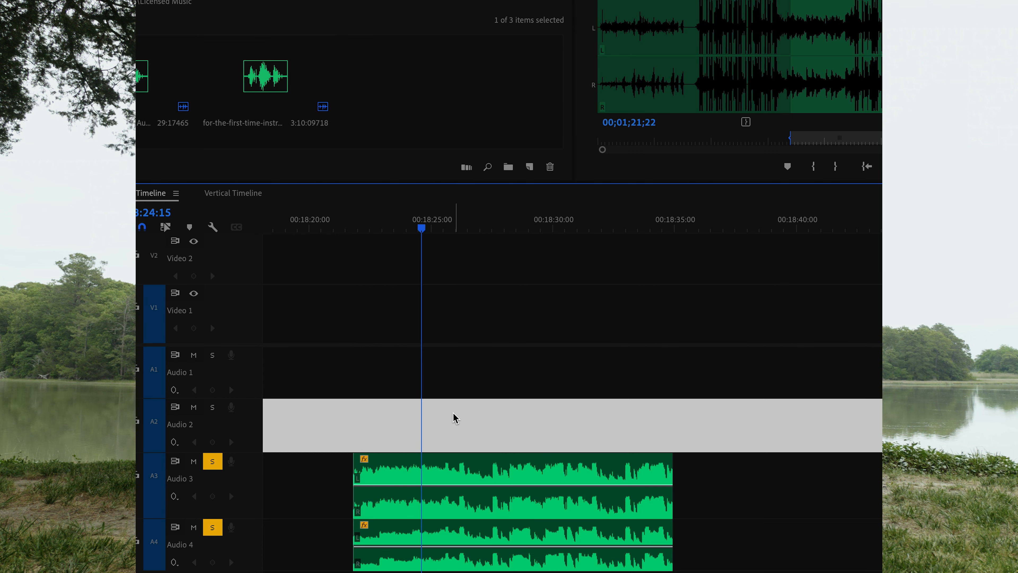
click(447, 440)
Examine the matching waveforms of the synchronized Audio 3 and Audio 4 clips around 00:18:25, highlighting both clips.
scroll(454, 440, up, 3)
scroll(453, 436, left, 1)
scroll(452, 436, down, 1)
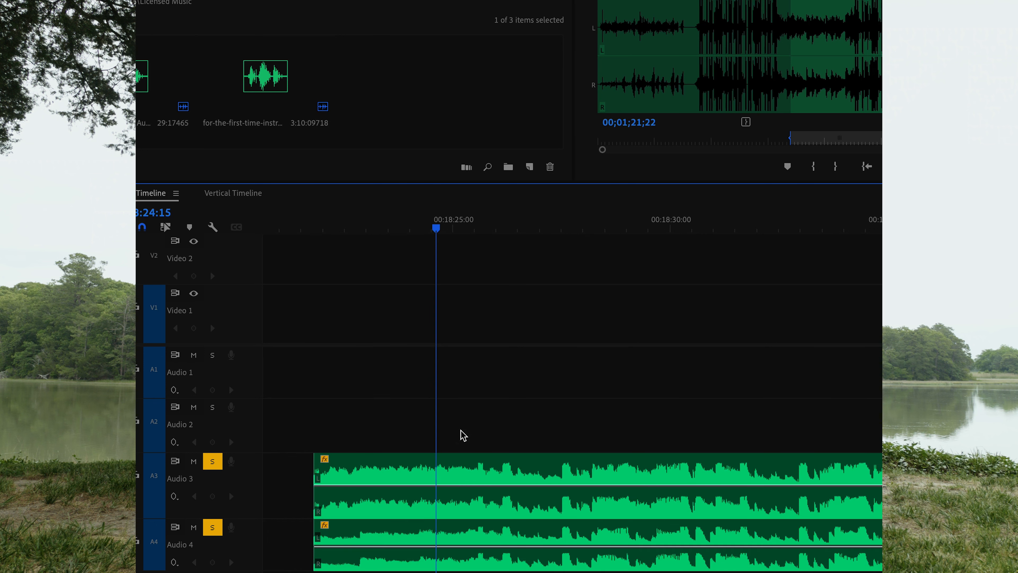
scroll(464, 435, down, 1)
scroll(464, 433, right, 1)
scroll(463, 431, left, 1)
scroll(464, 431, down, 1)
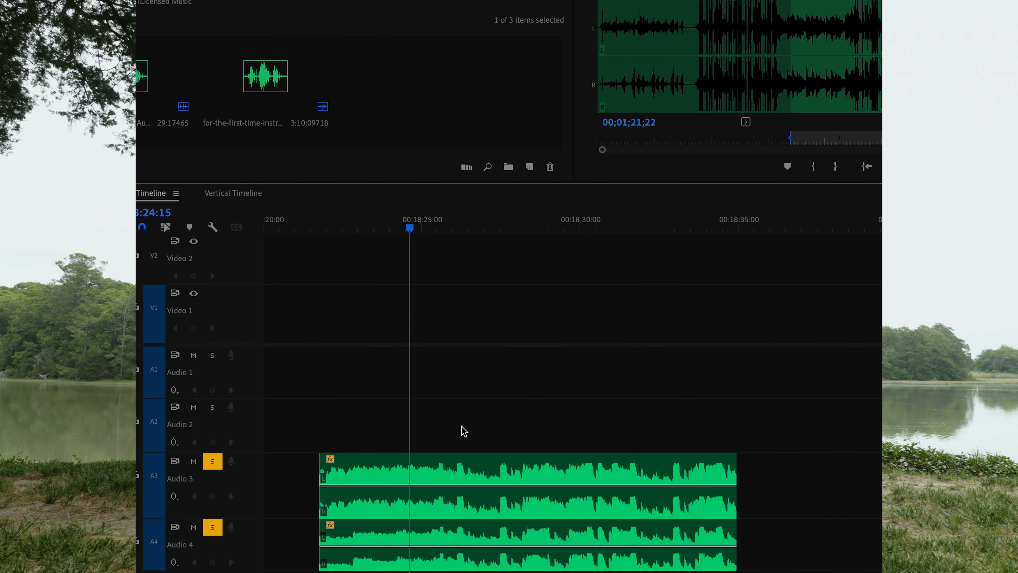
scroll(451, 438, up, 1)
scroll(451, 438, left, 1)
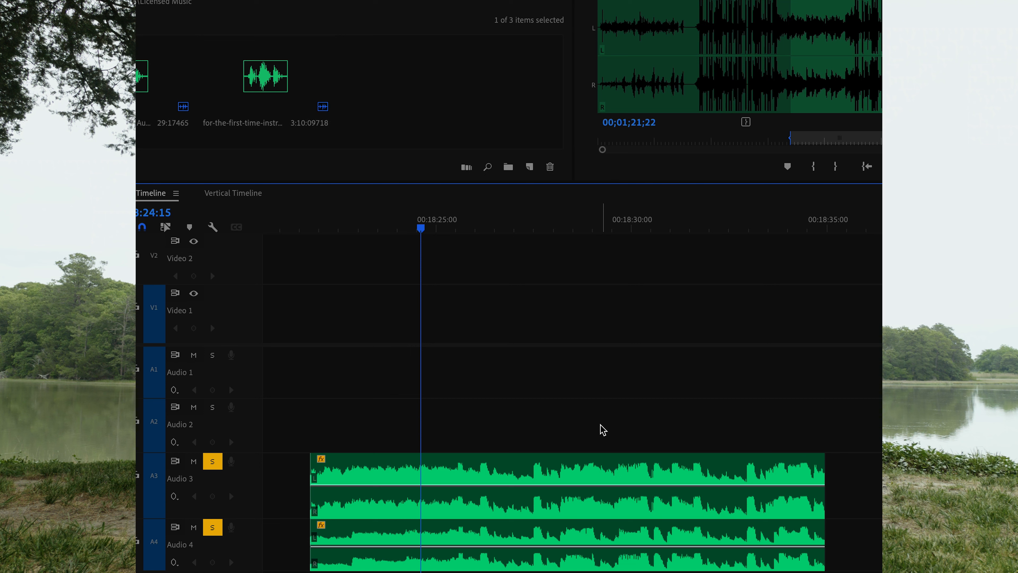
drag(361, 421, 305, 568)
scroll(413, 485, up, 1)
click(456, 446)
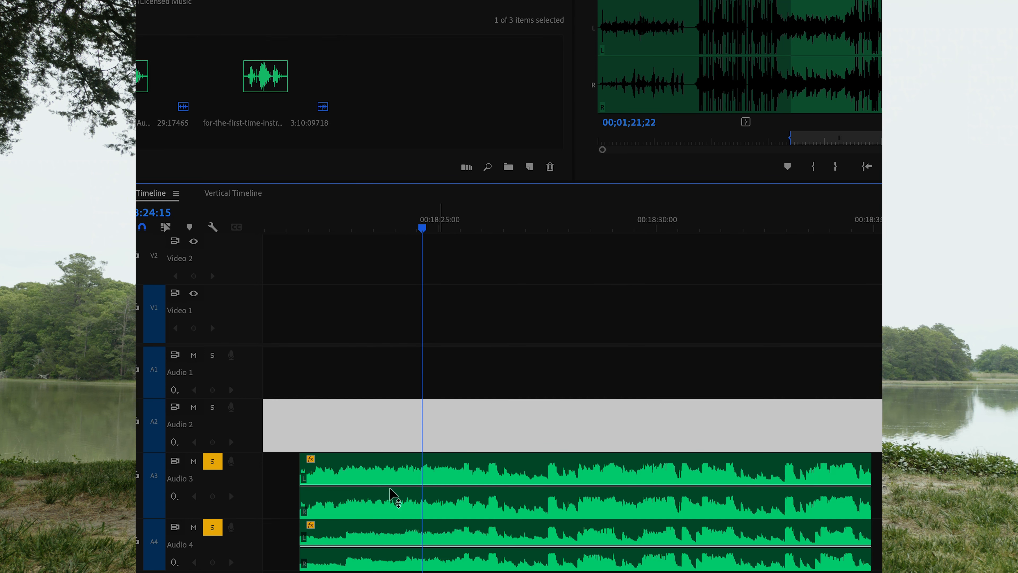
Take Audio 3 out of the solo so only Audio 4 plays, and audition the passage around 00:18:25.
click(212, 461)
click(212, 527)
key(space)
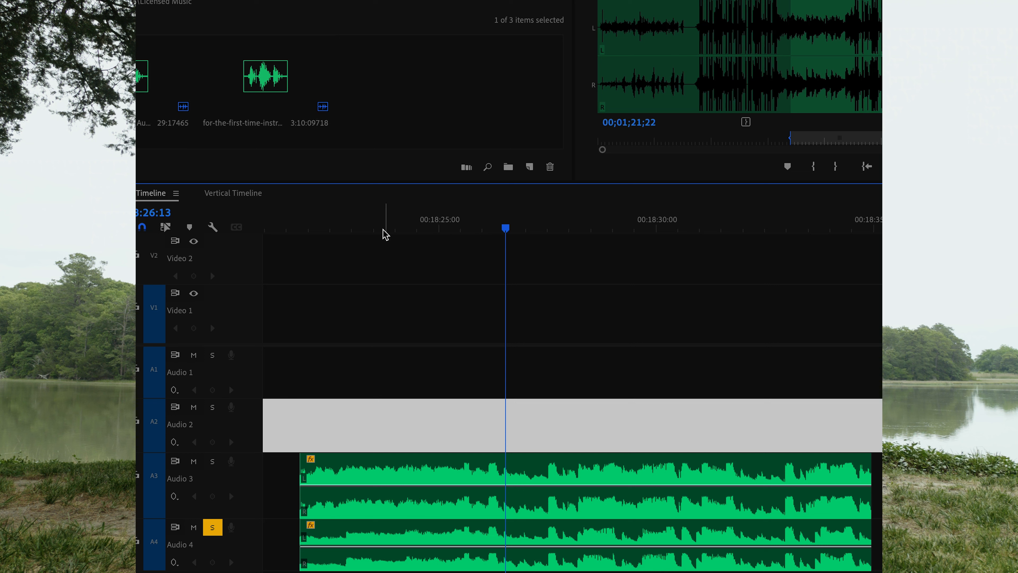
click(353, 229)
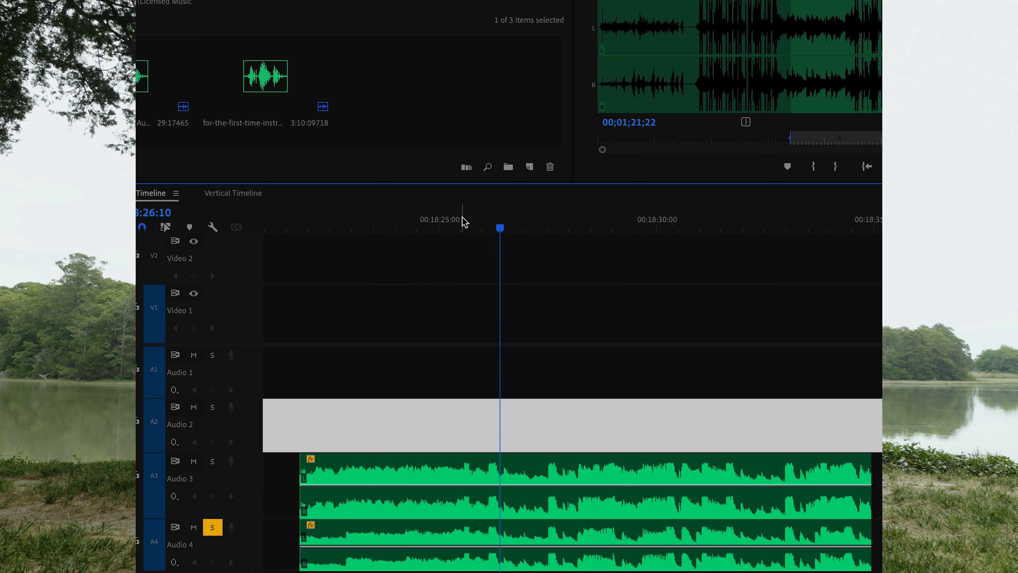
click(453, 228)
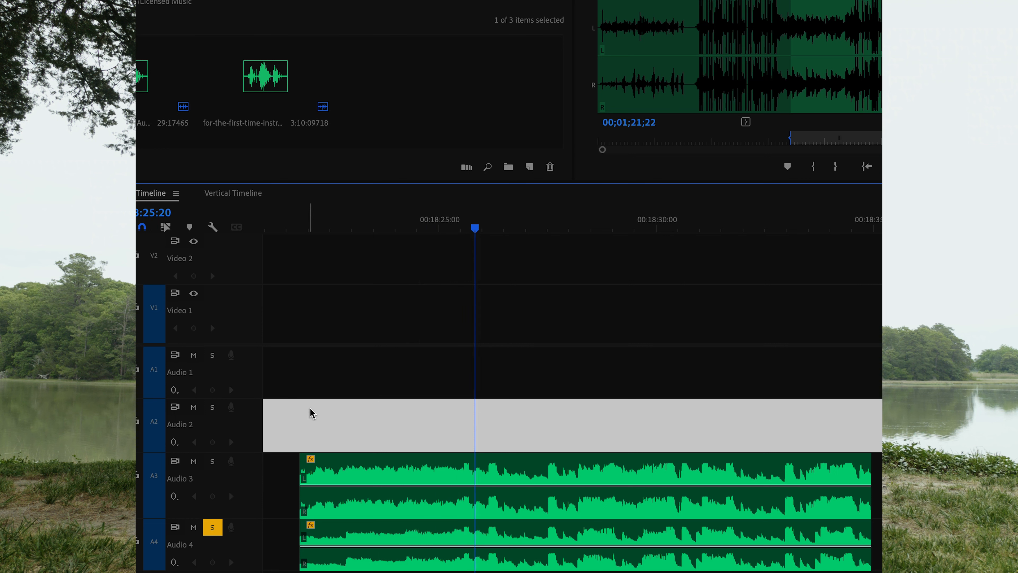
click(391, 228)
Select both synchronized clips on Audio 3 and Audio 4 and trim their starts to 00:18:25:14.
drag(433, 341, 316, 530)
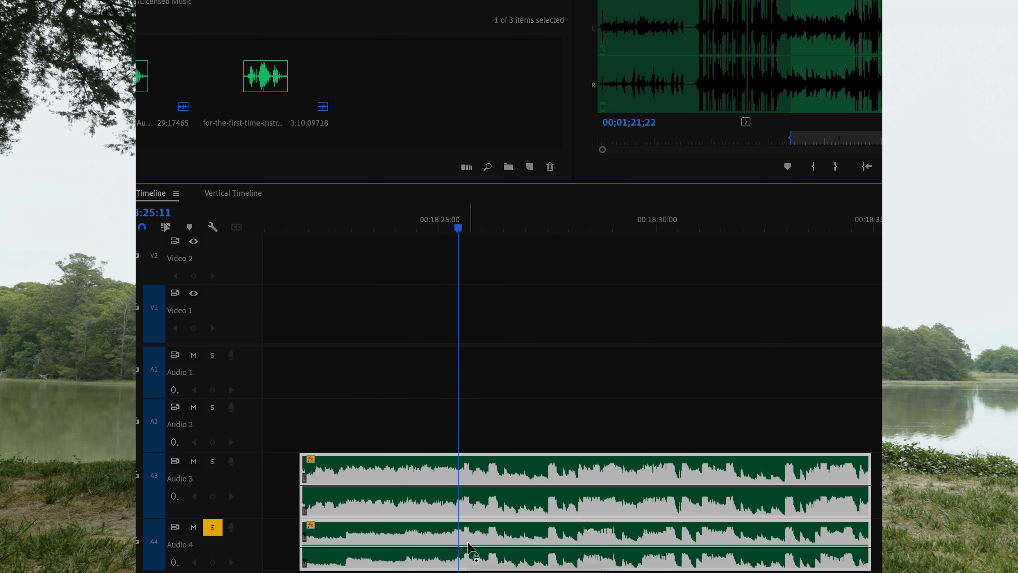
drag(376, 431, 303, 532)
key(Left)
key(Left)
key(Left)
key(Right)
key(Right)
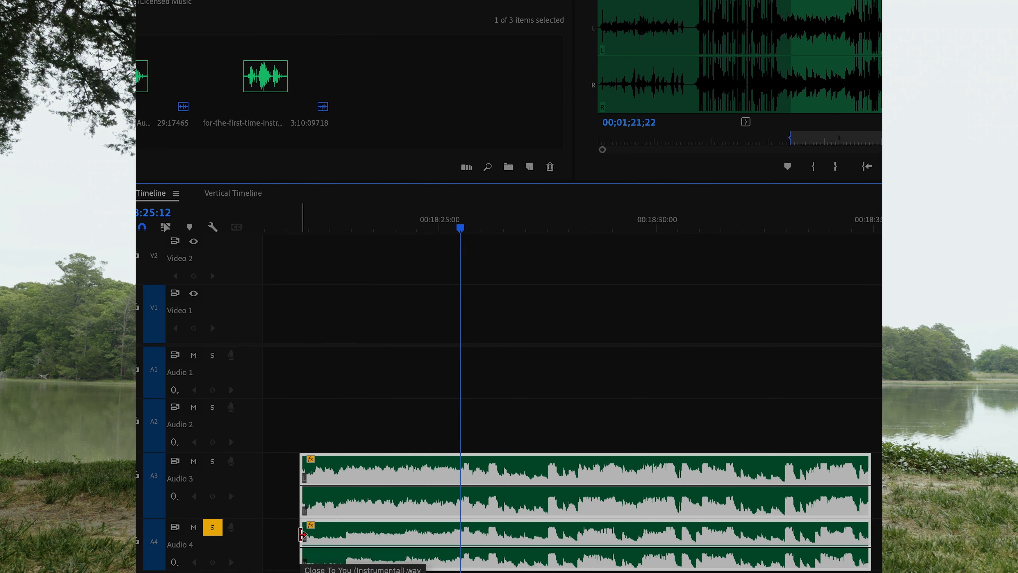
key(Left)
key(Left)
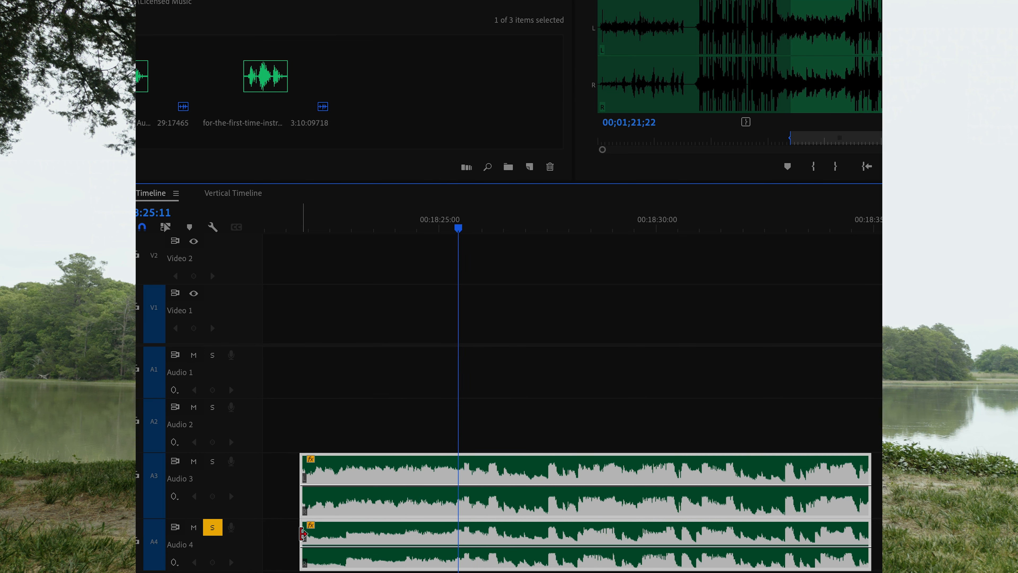
key(Right)
key(Right)
key(Right)
key(Left)
key(Left)
key(Left)
key(Right)
key(Right)
key(Right)
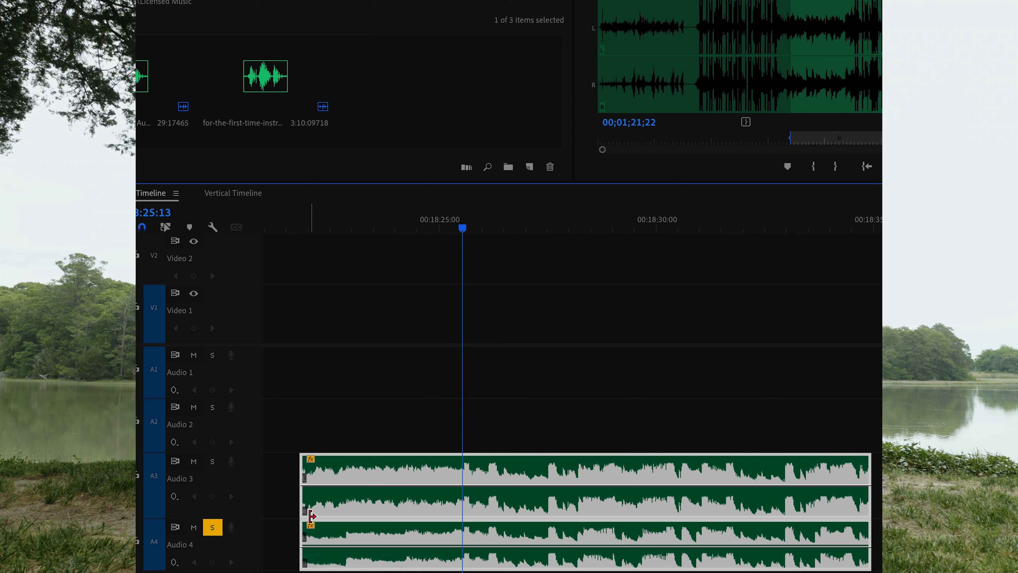
drag(312, 516, 466, 506)
drag(534, 407, 569, 532)
scroll(525, 509, down, 4)
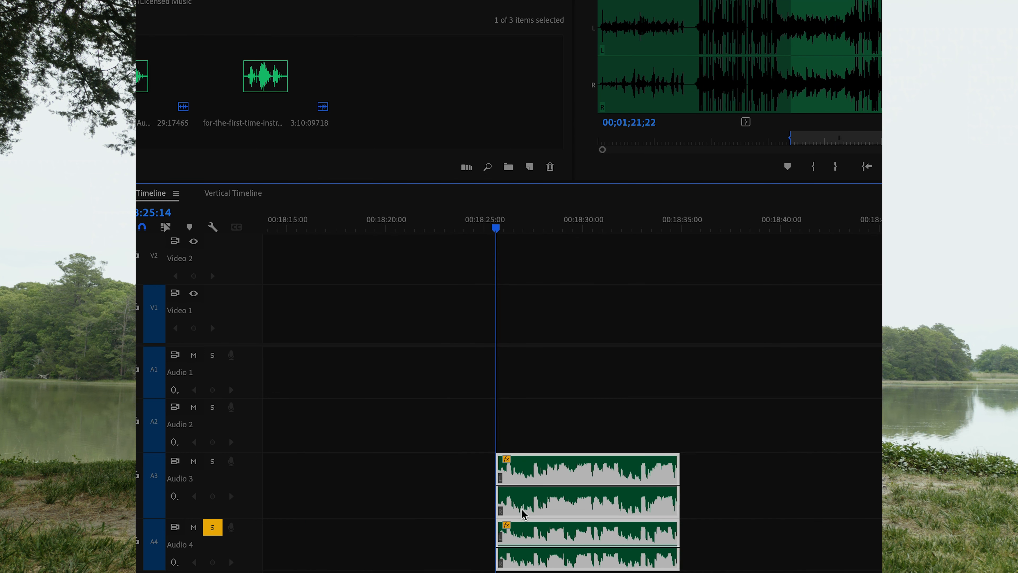
Play the trimmed clips from their new start, switching Audio 3's solo on and off to compare the two versions.
click(607, 430)
scroll(537, 479, up, 1)
key(space)
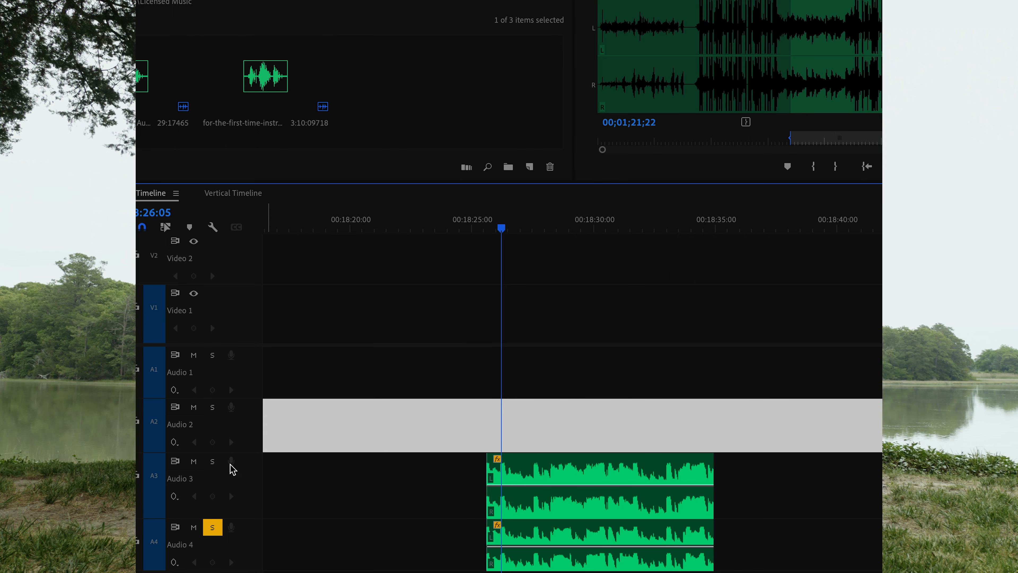
click(212, 461)
click(212, 461)
click(212, 461)
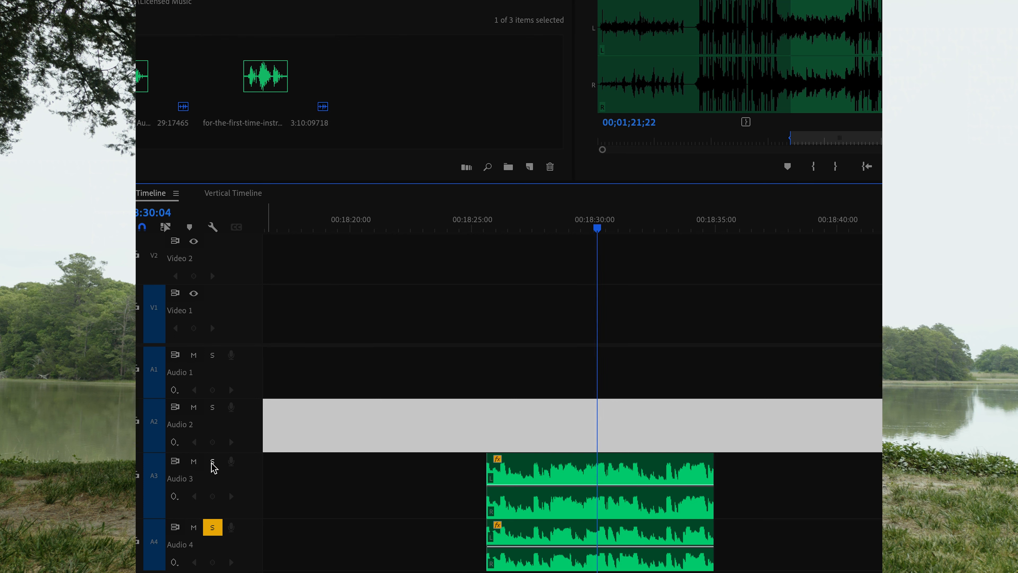
click(212, 461)
Select both synchronized clips during playback and extend their ends to about 00:18:43.
scroll(474, 465, down, 1)
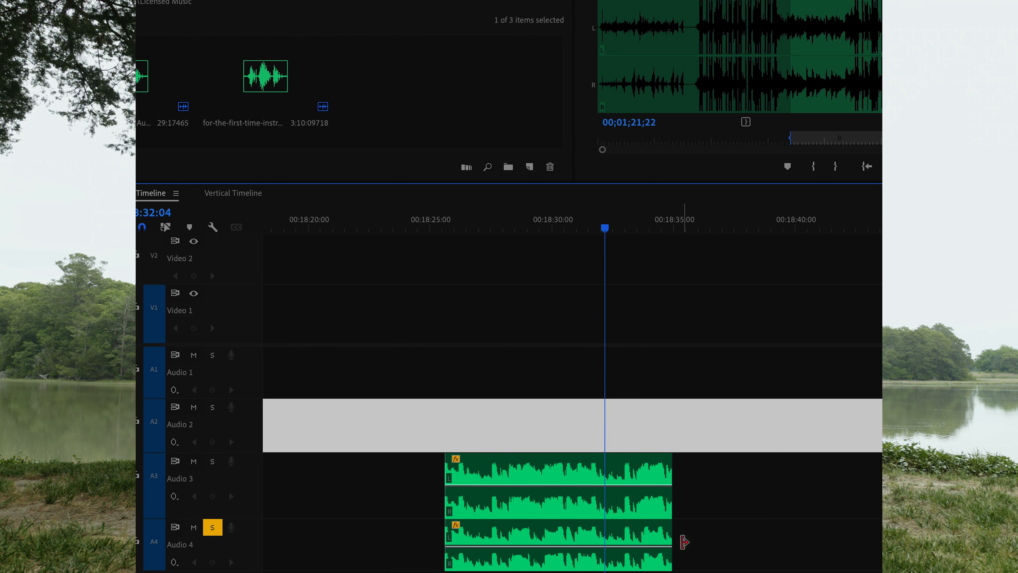
drag(714, 428, 659, 542)
drag(670, 497, 756, 489)
scroll(715, 486, down, 1)
scroll(681, 518, up, 10)
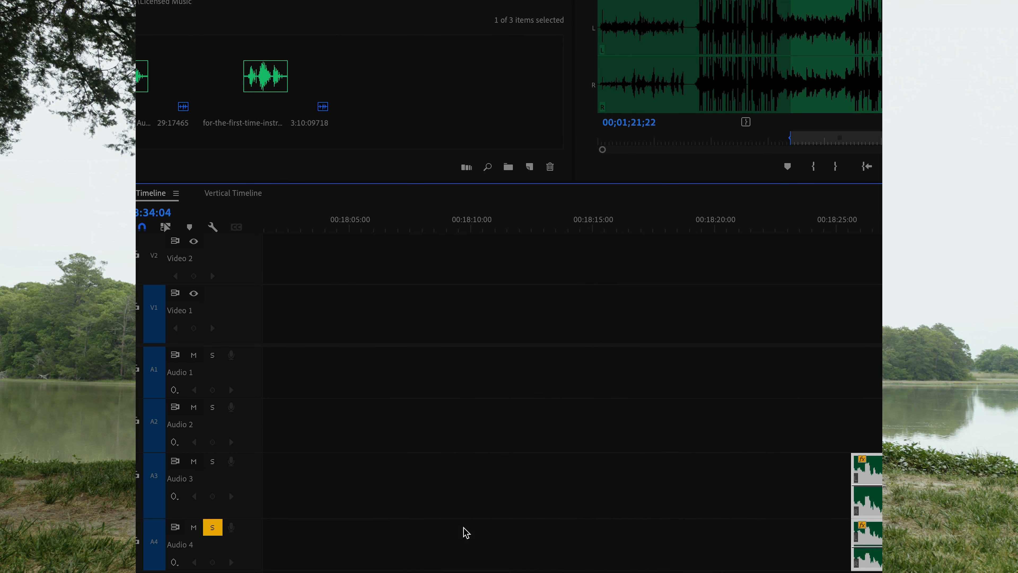
scroll(449, 511, down, 1)
scroll(479, 514, down, 9)
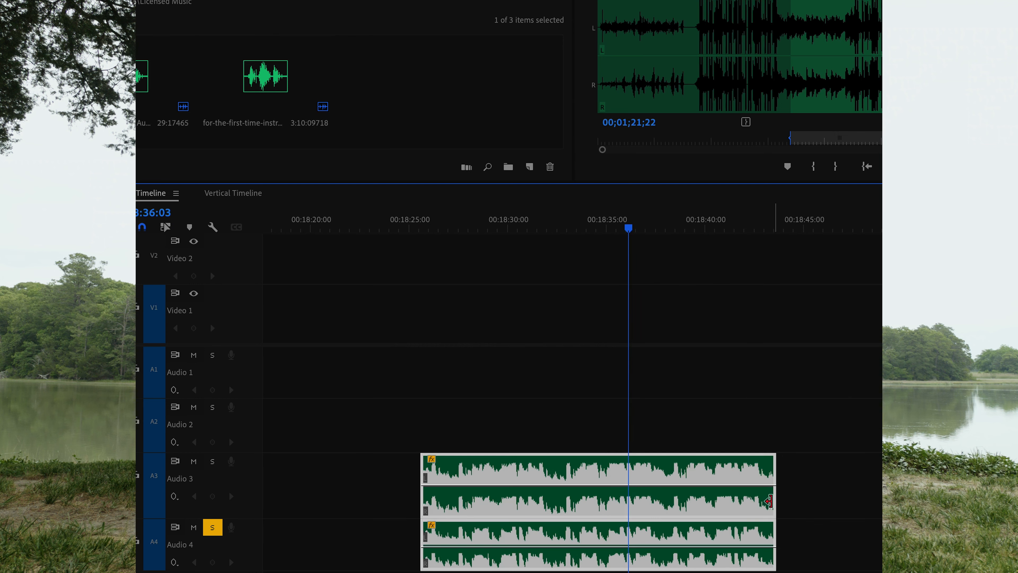
Extend both clips' ends to about 00:18:46 with Audio 3 added back to the solo, and save the project.
click(212, 461)
scroll(676, 487, down, 2)
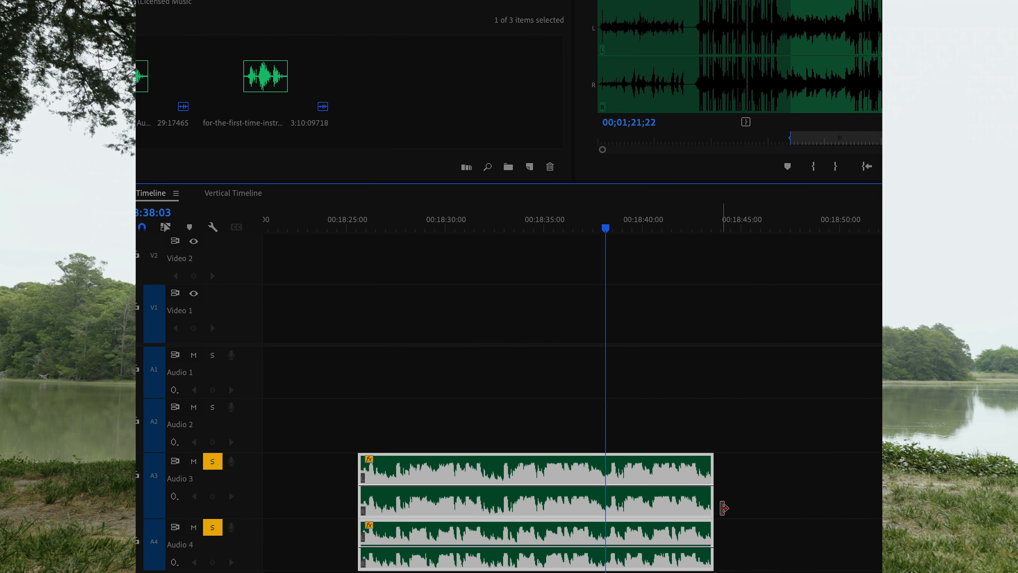
drag(713, 504, 770, 502)
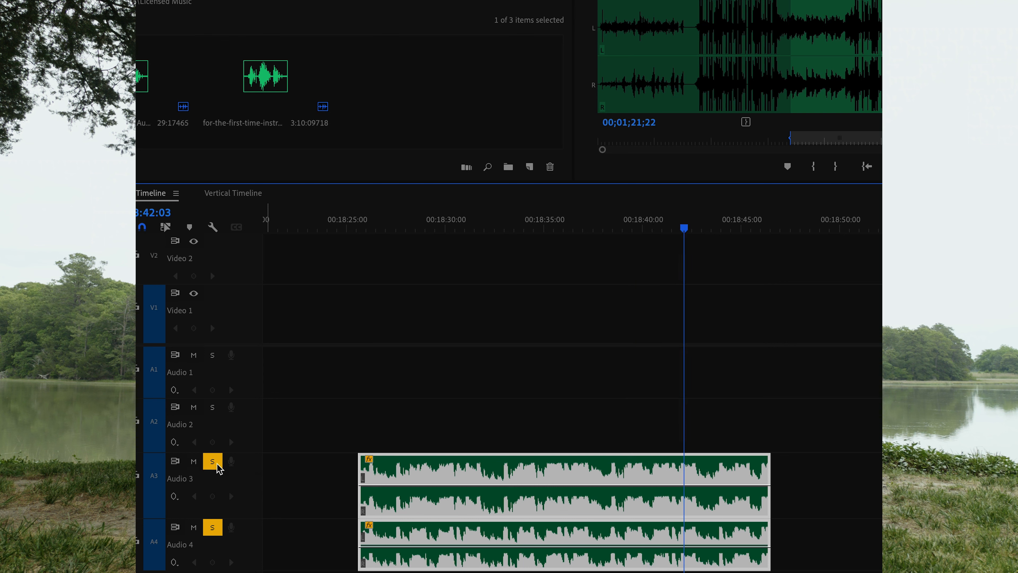
key(ctrl+s)
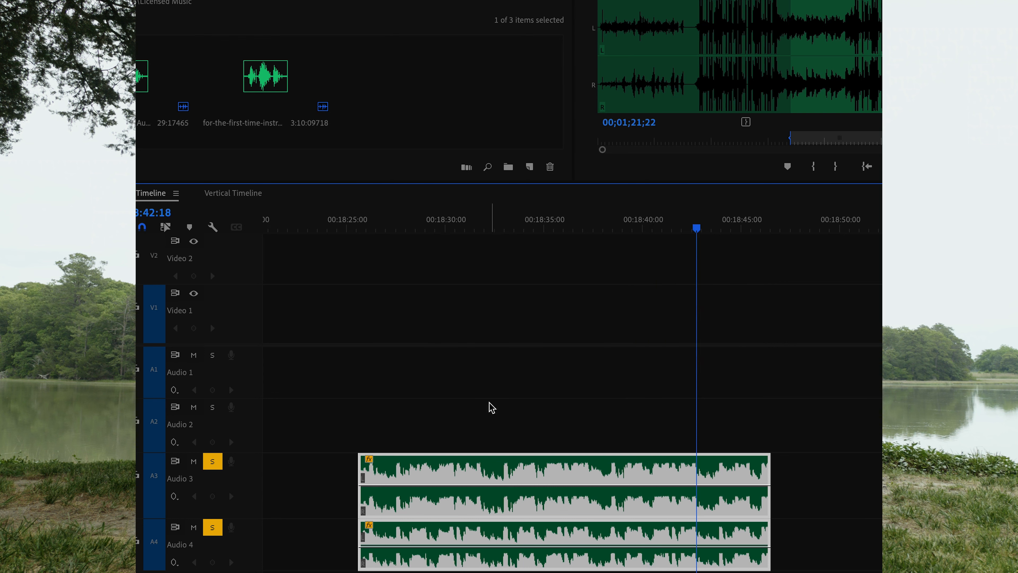
scroll(473, 407, down, 2)
click(713, 427)
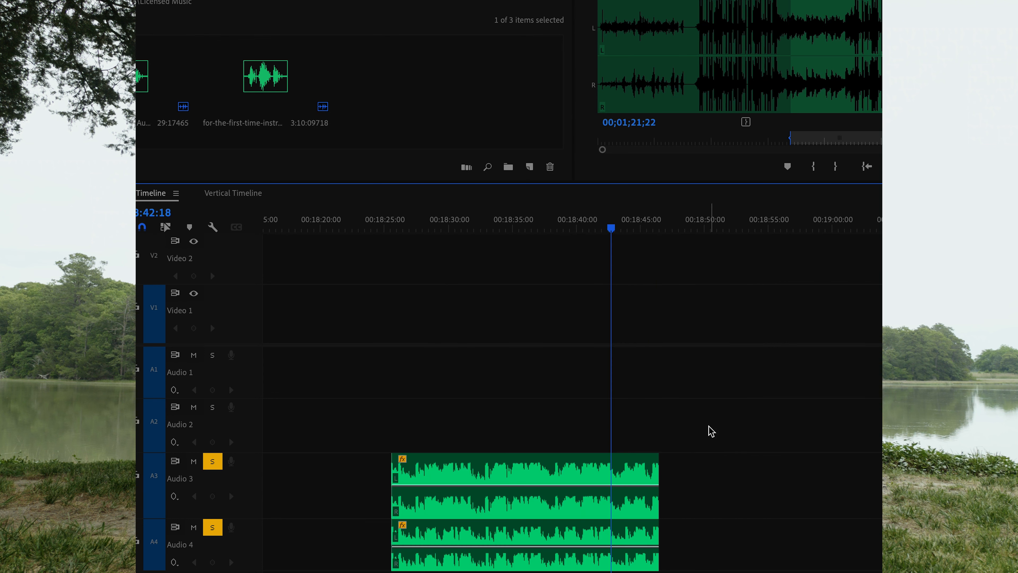
Play the synchronized clips from about 00:18:26, and remove Audio 3 from the solo to hear Audio 4 alone.
click(404, 227)
scroll(396, 409, up, 2)
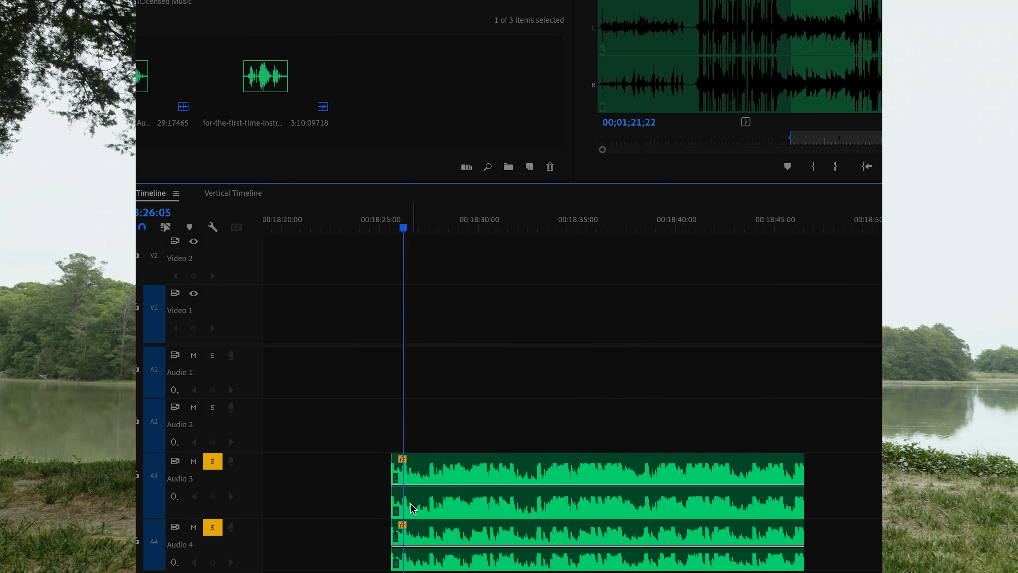
key(space)
scroll(464, 474, down, 2)
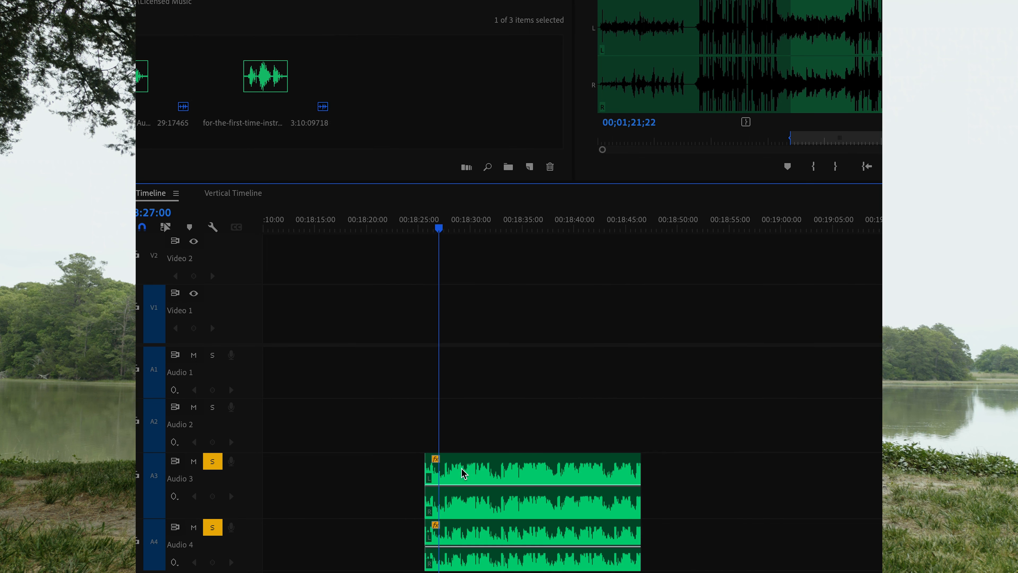
click(212, 461)
scroll(450, 465, up, 1)
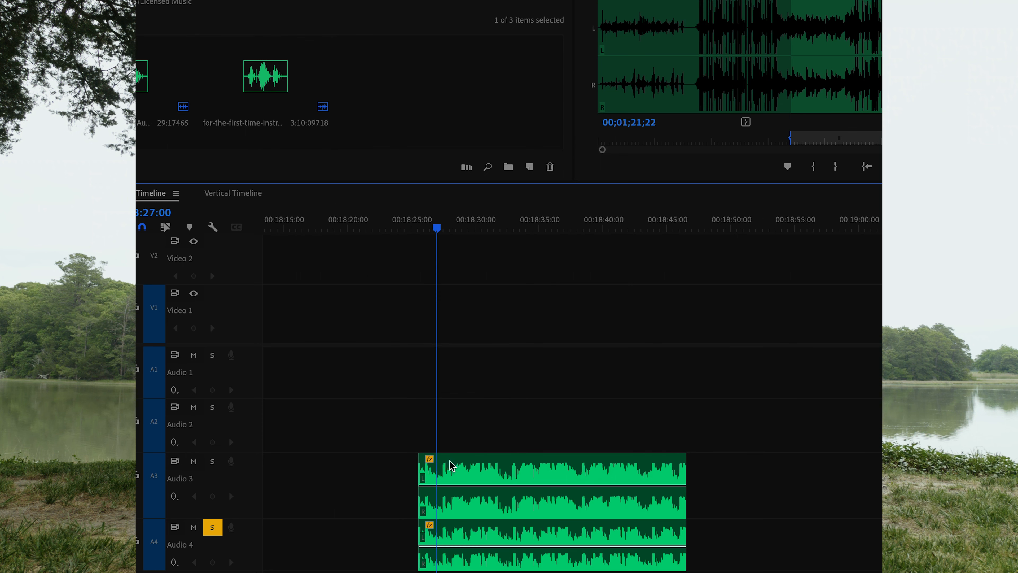
click(418, 224)
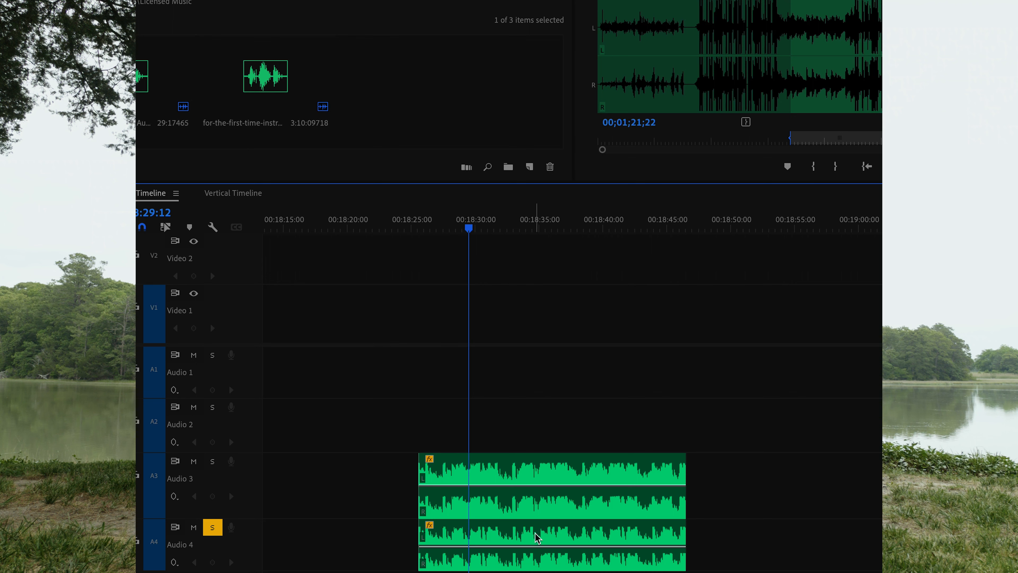
Extend the end of the Audio 4 clip alone to about 00:19:08.
scroll(625, 538, down, 6)
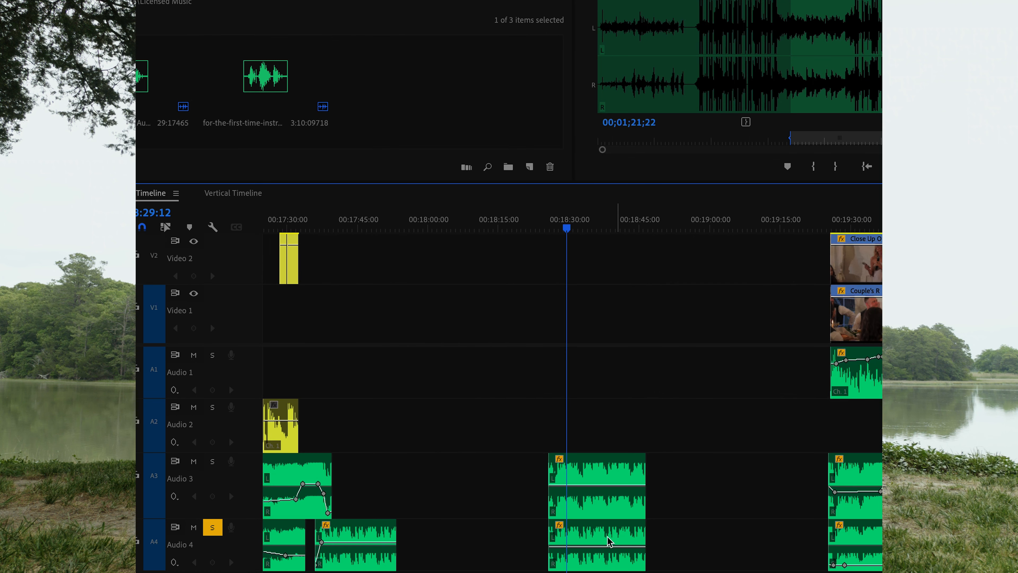
scroll(679, 533, up, 4)
drag(655, 534, 839, 530)
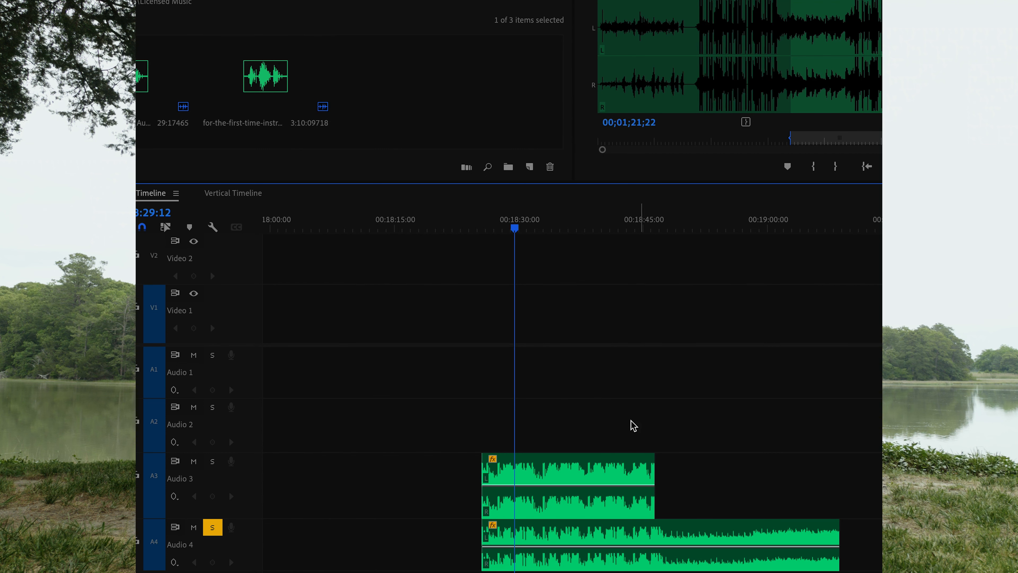
Play Audio 4 from about 00:18:38 past the Audio 3 clip's end, and scrub through the extended part to 00:19:02:13.
click(590, 225)
key(space)
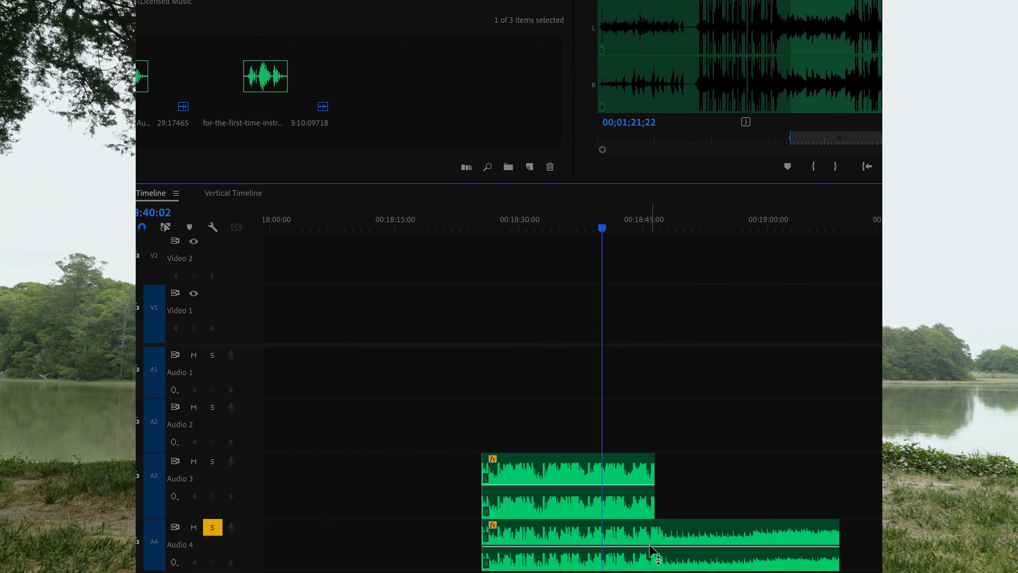
scroll(644, 540, up, 2)
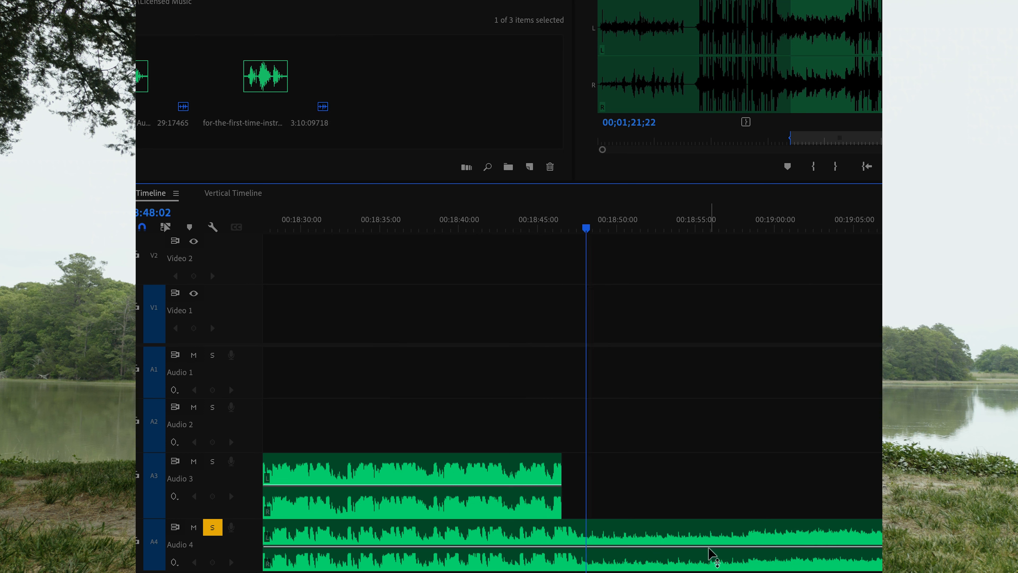
scroll(681, 531, down, 2)
scroll(674, 534, down, 1)
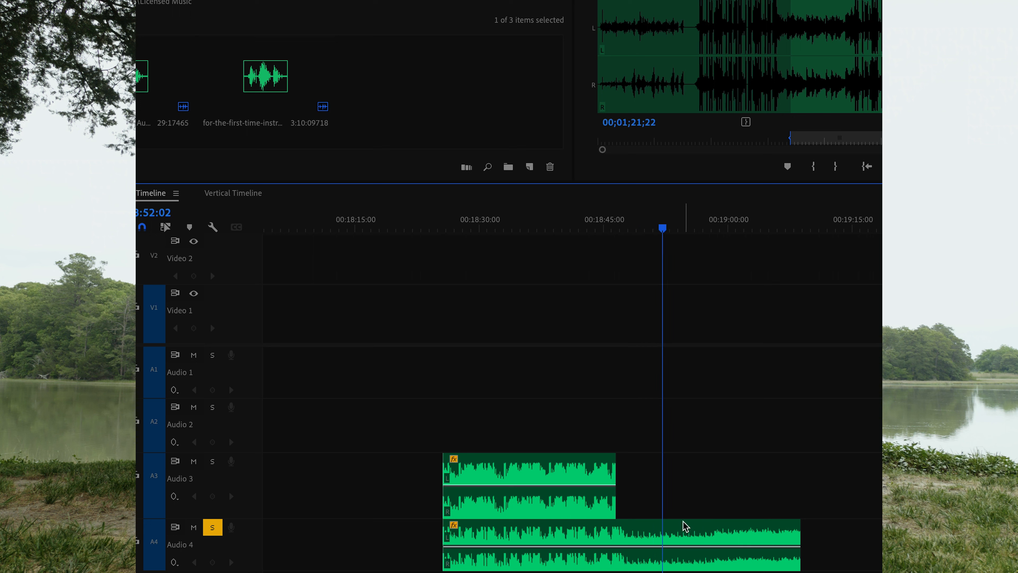
click(771, 505)
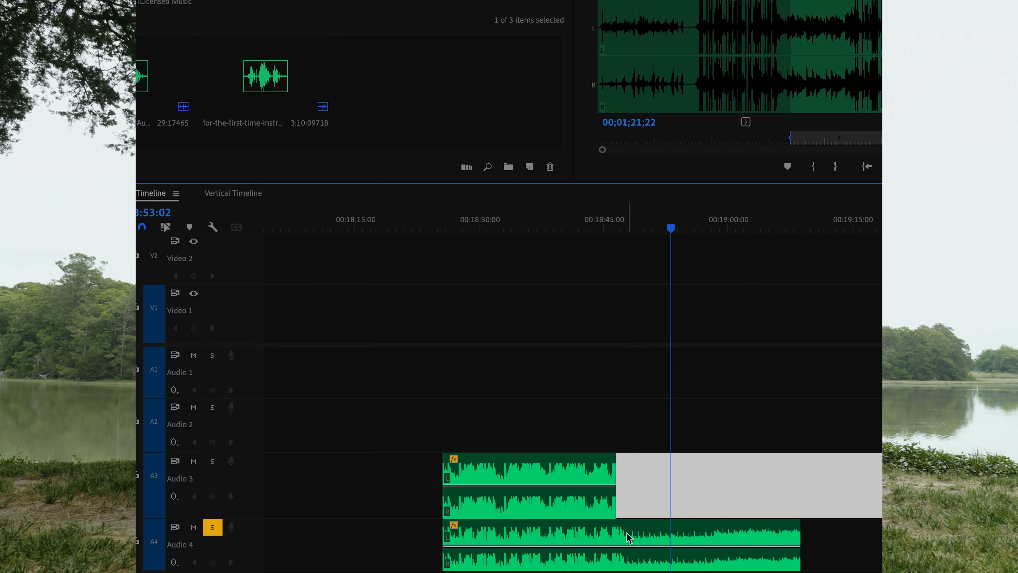
drag(643, 228, 658, 229)
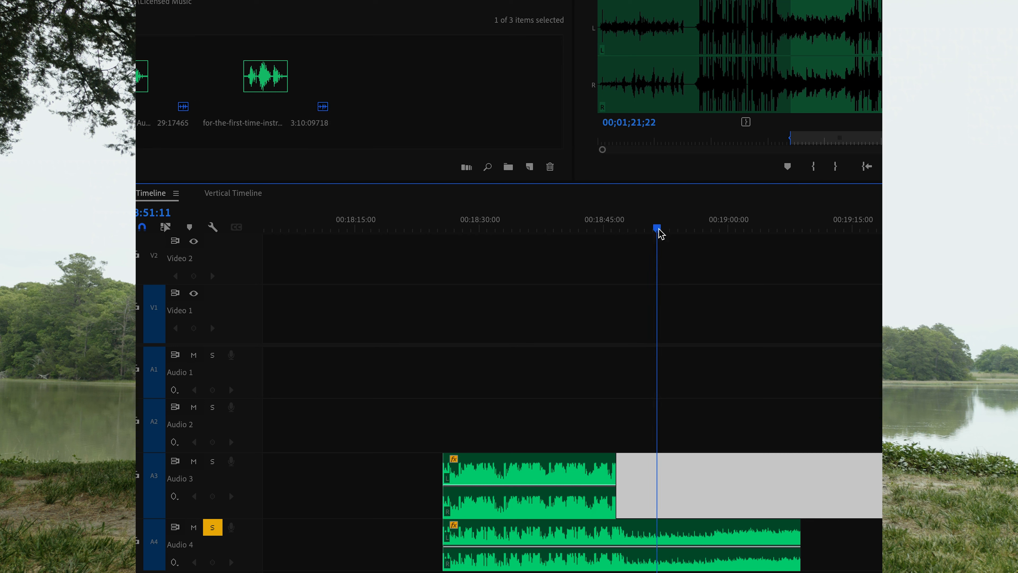
click(451, 228)
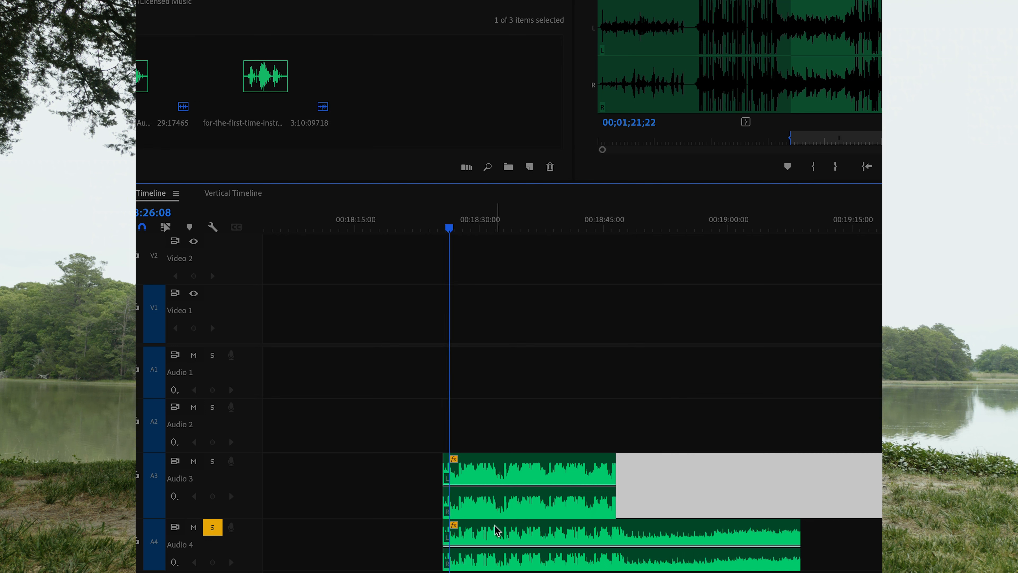
drag(468, 228, 749, 305)
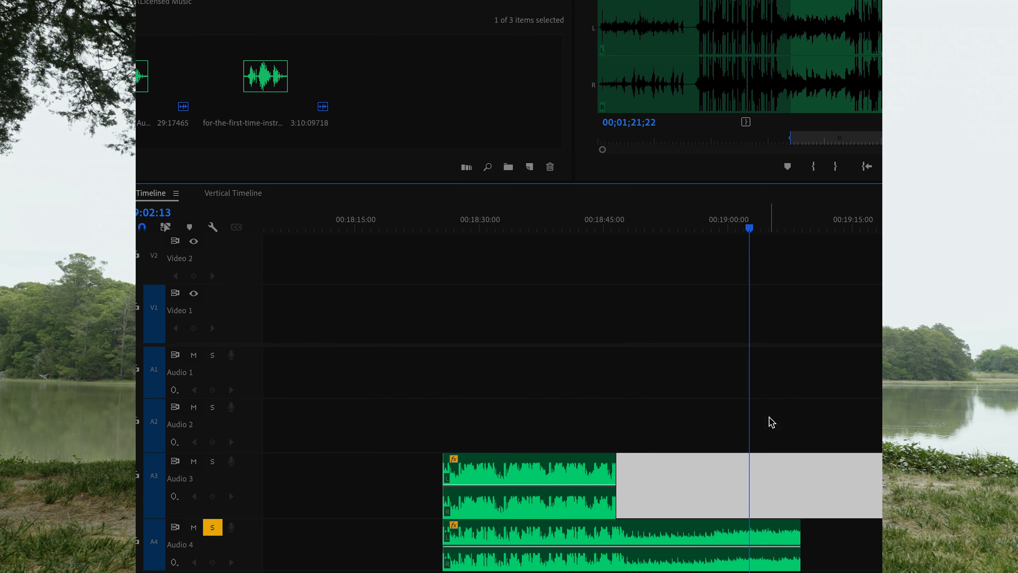
Extend the end of the Audio 4 clip to about 00:19:19 and play it from about 00:19:11.
scroll(730, 537, right, 3)
drag(696, 541, 787, 538)
click(718, 219)
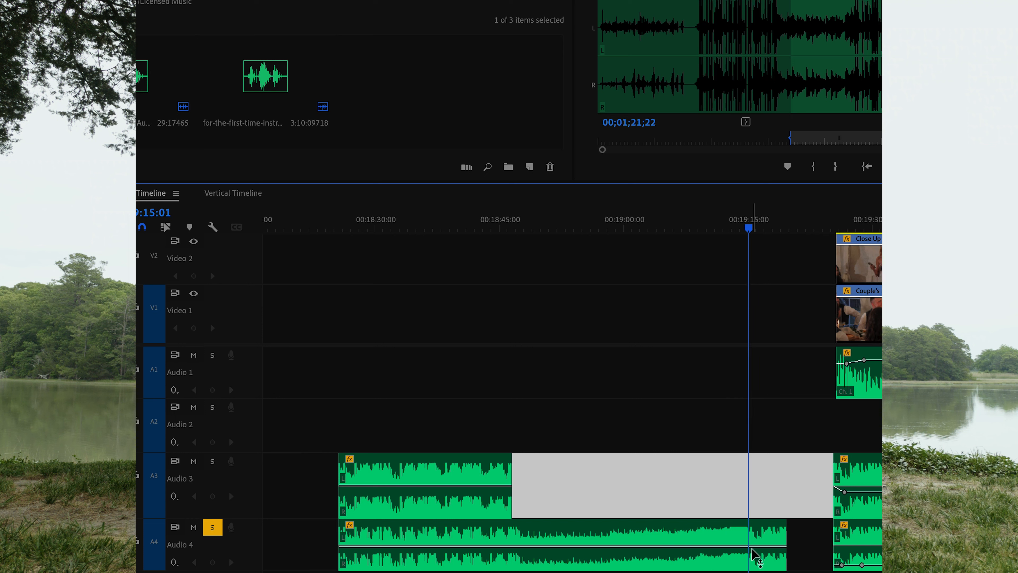
click(735, 500)
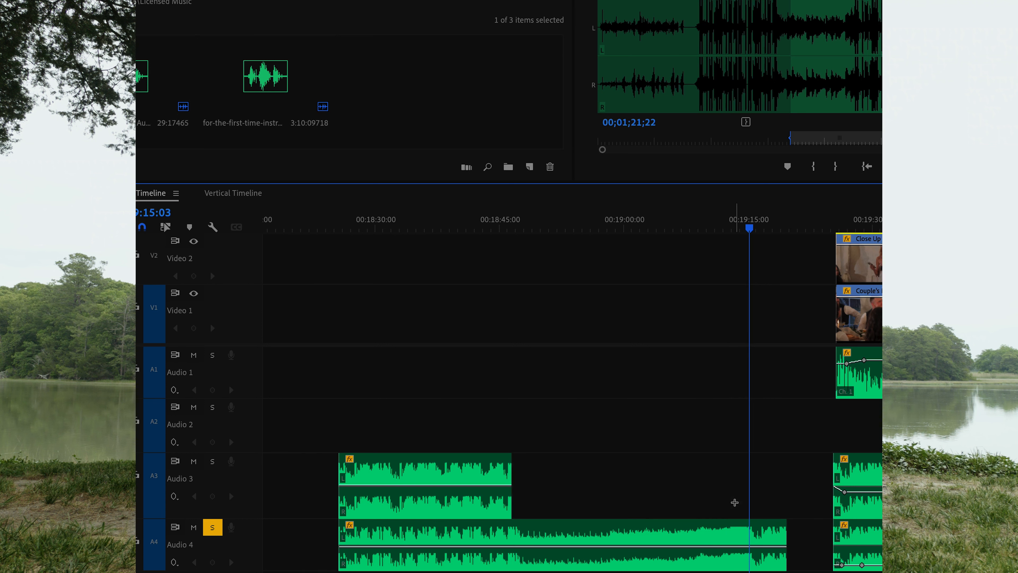
Select the extended Audio 4 clip and scrub from its start at 00:18:25:14 to examine its buildup up to about 00:19:15.
click(706, 539)
click(339, 222)
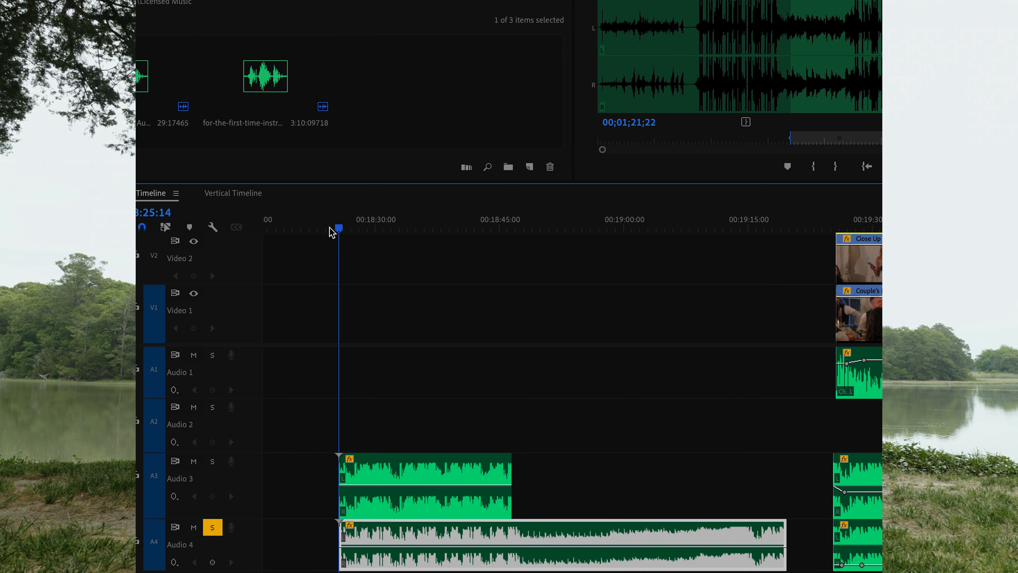
drag(338, 228, 748, 245)
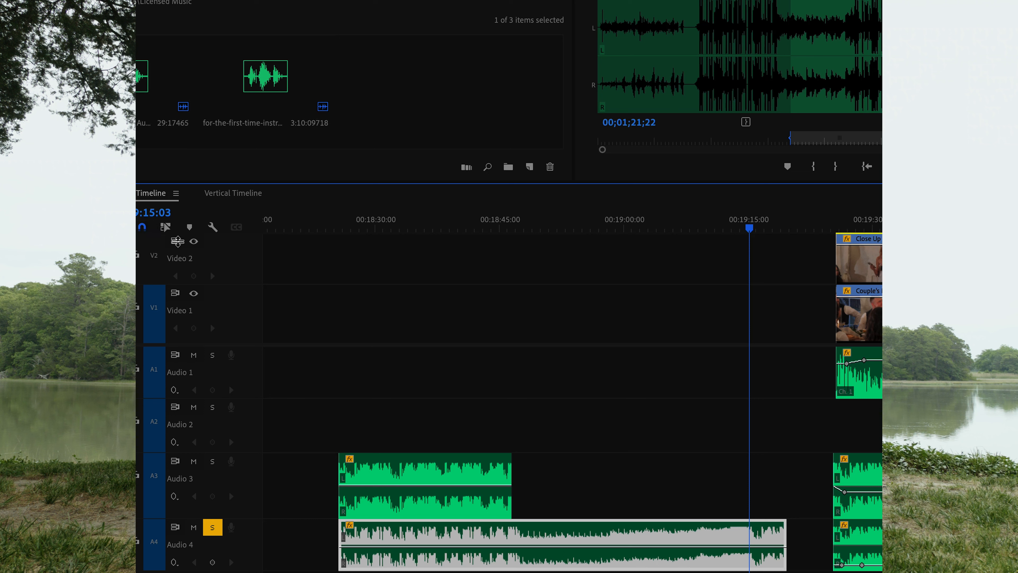
click(338, 227)
drag(336, 236, 487, 510)
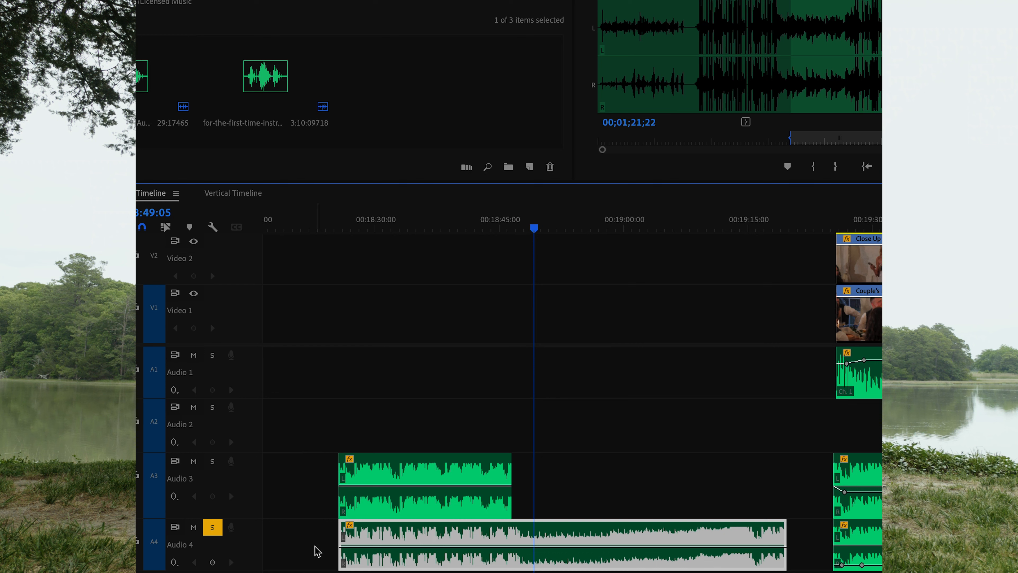
Extend the end of the Audio 3 clip to about 00:19:10.
scroll(582, 550, down, 2)
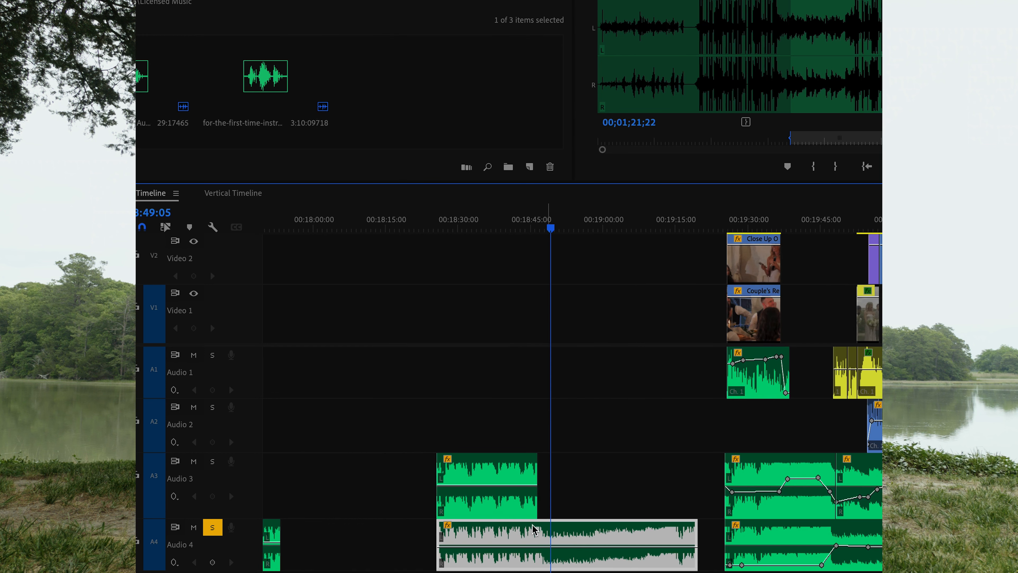
drag(379, 536, 640, 568)
scroll(553, 562, up, 2)
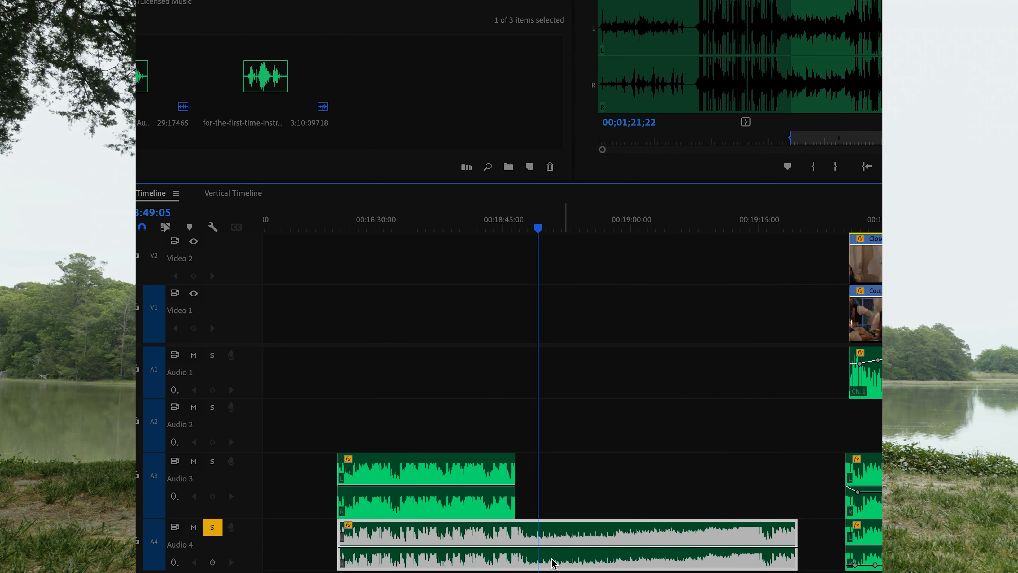
scroll(500, 544, down, 1)
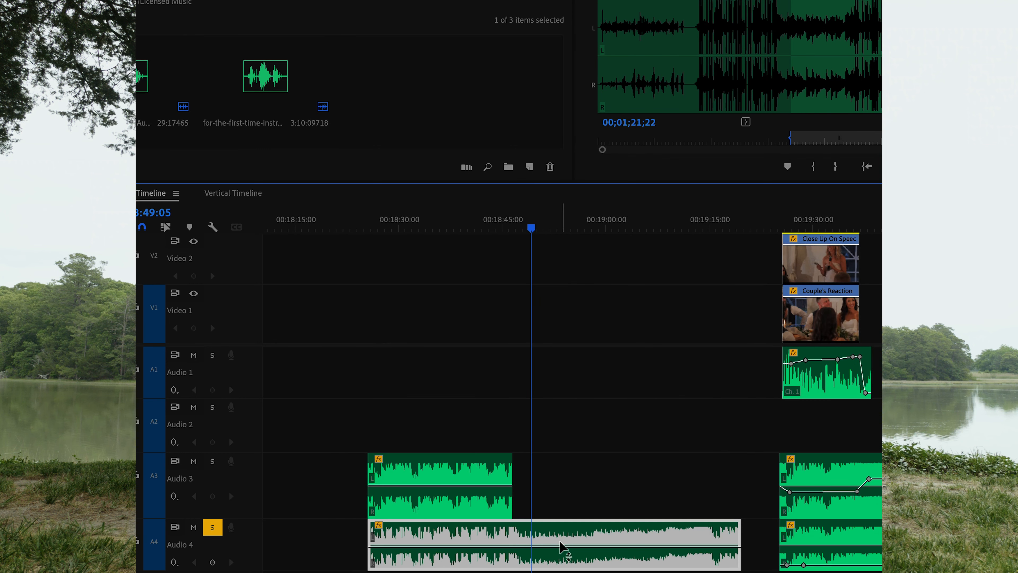
click(561, 497)
scroll(555, 557, up, 2)
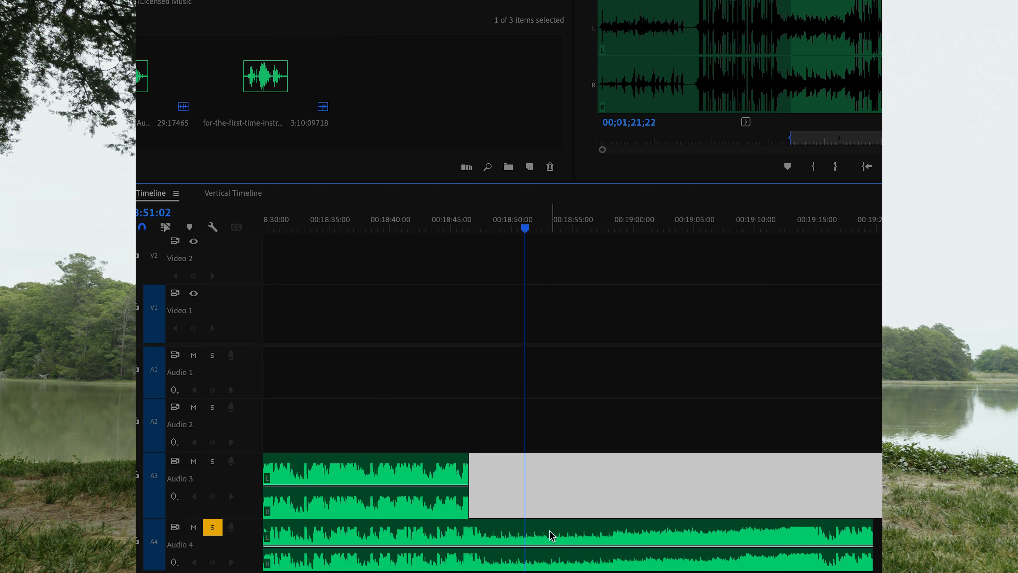
key(space)
drag(471, 507, 757, 506)
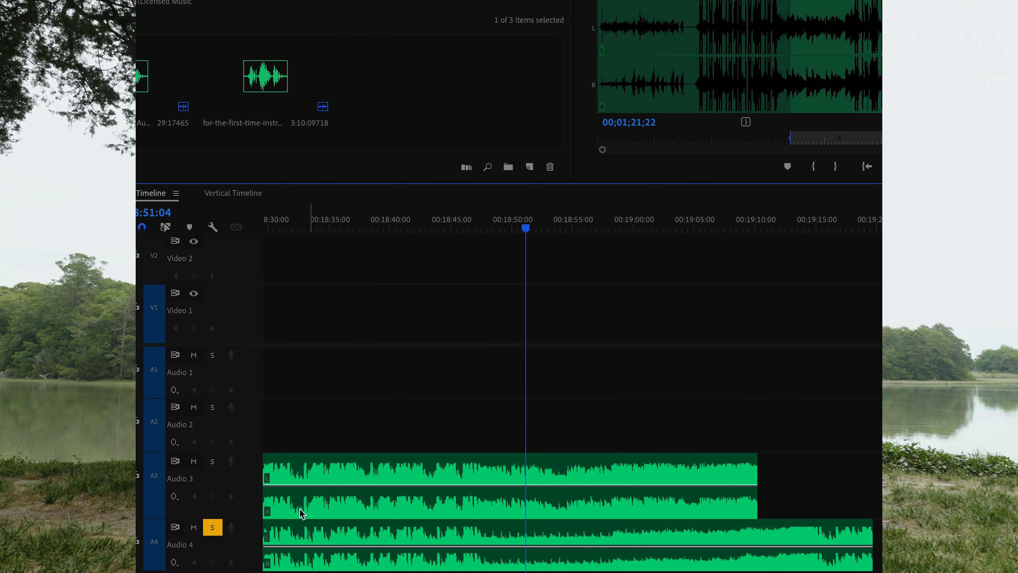
Solo Audio 3 in place of Audio 4, play it from about 00:18:46, and return the solo to Audio 4.
click(213, 461)
click(207, 529)
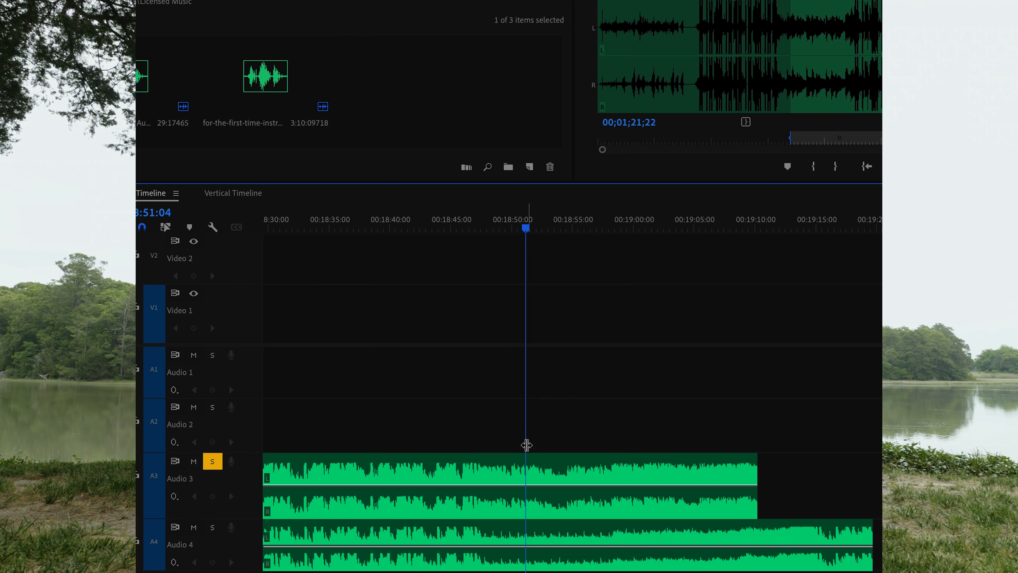
drag(489, 427, 603, 478)
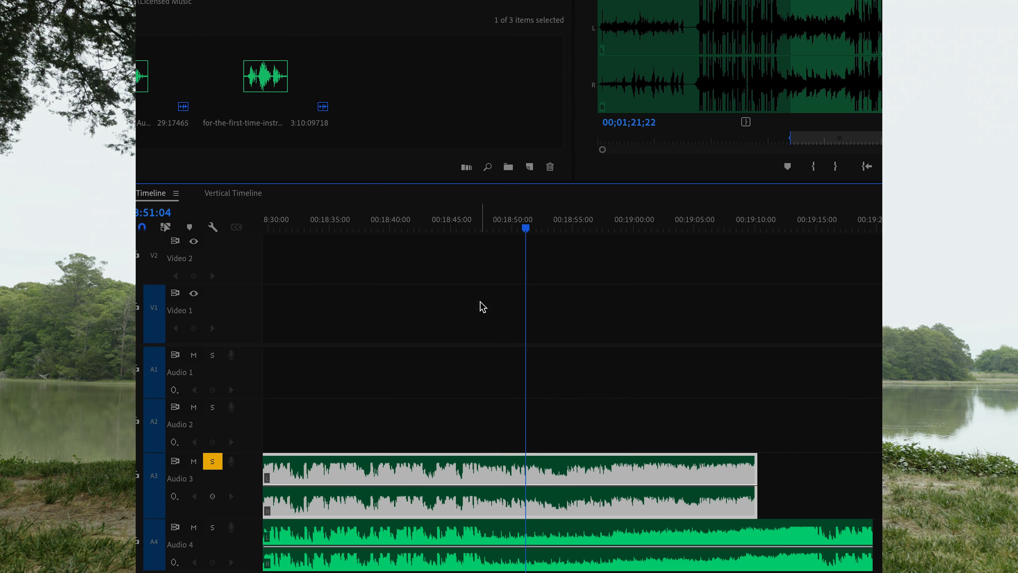
click(469, 228)
key(space)
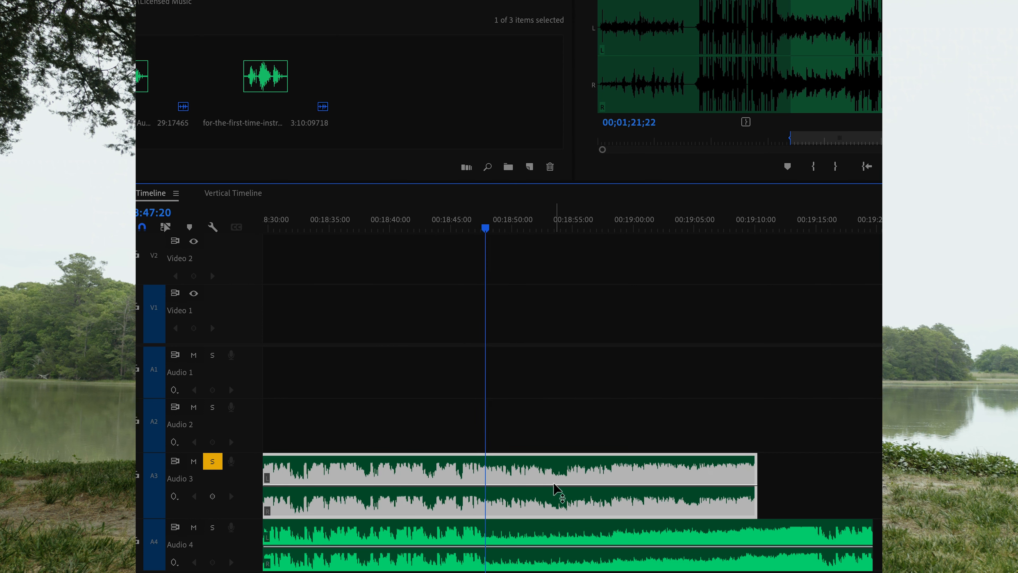
click(212, 528)
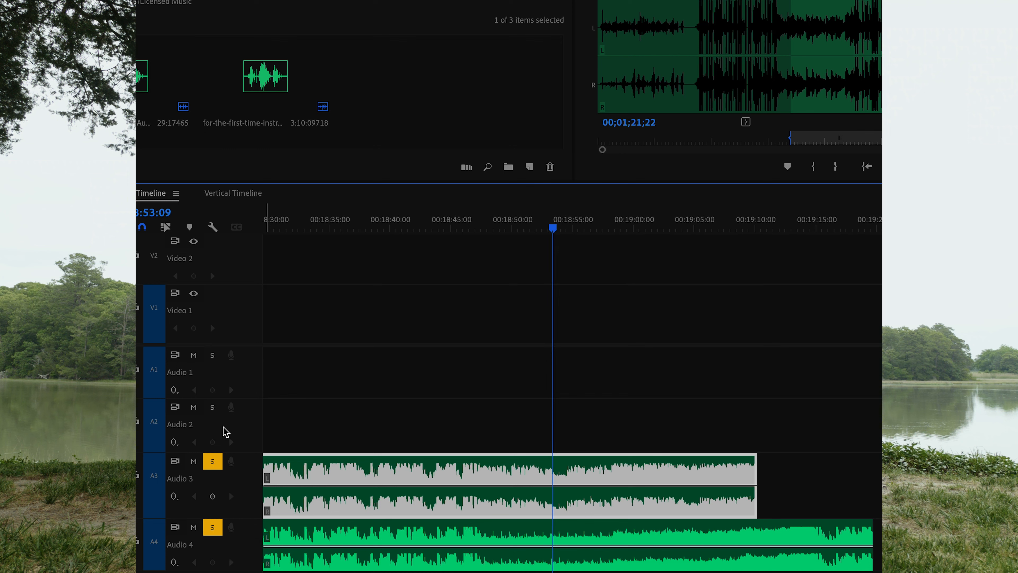
key(minus)
click(643, 431)
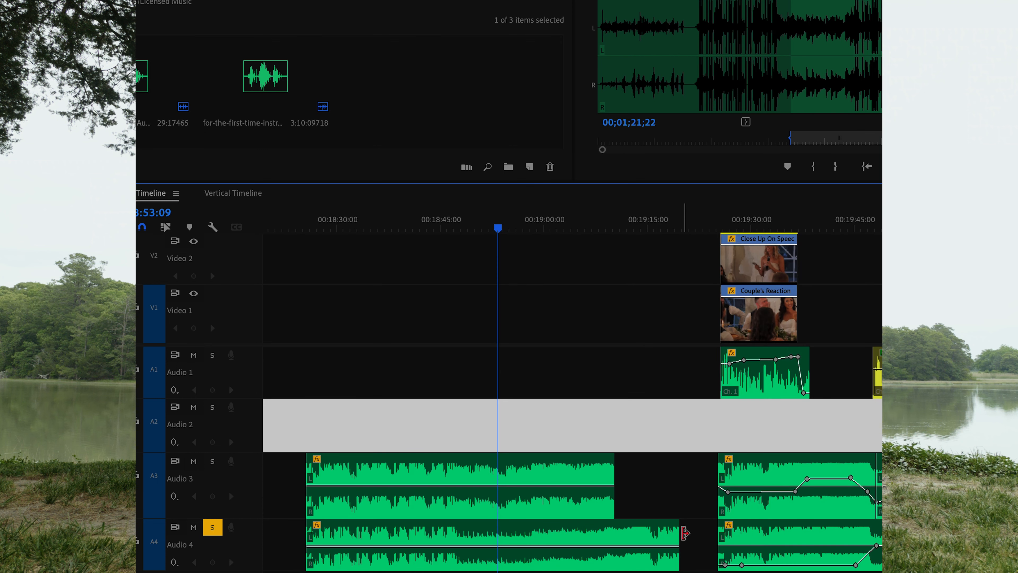
Select the Audio 4 clip and play it from its start at 00:18:25:14.
key(equal)
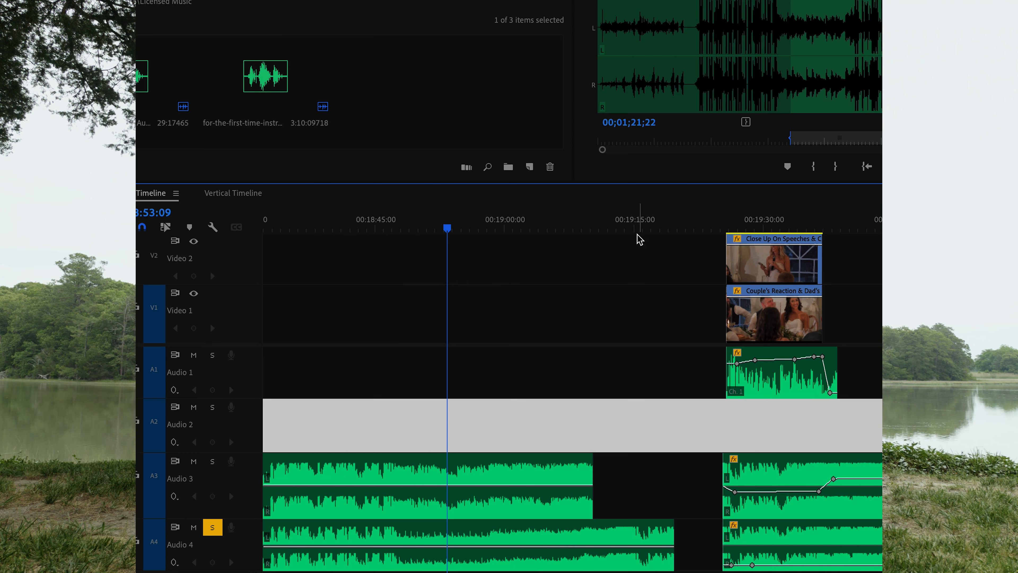
scroll(639, 445, up, 1)
scroll(400, 506, left, 5)
scroll(349, 505, down, 2)
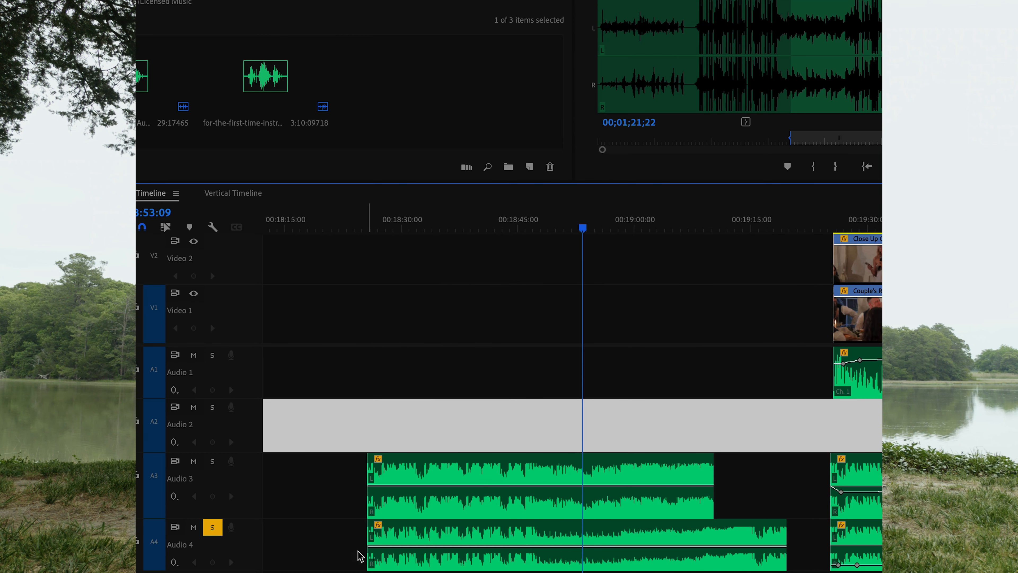
click(345, 542)
click(387, 556)
click(376, 229)
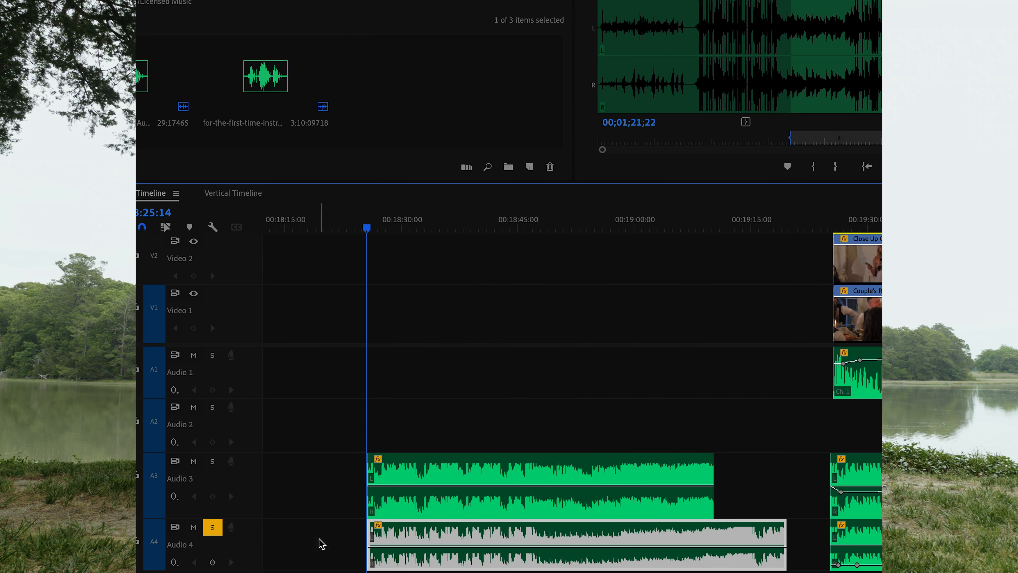
key(space)
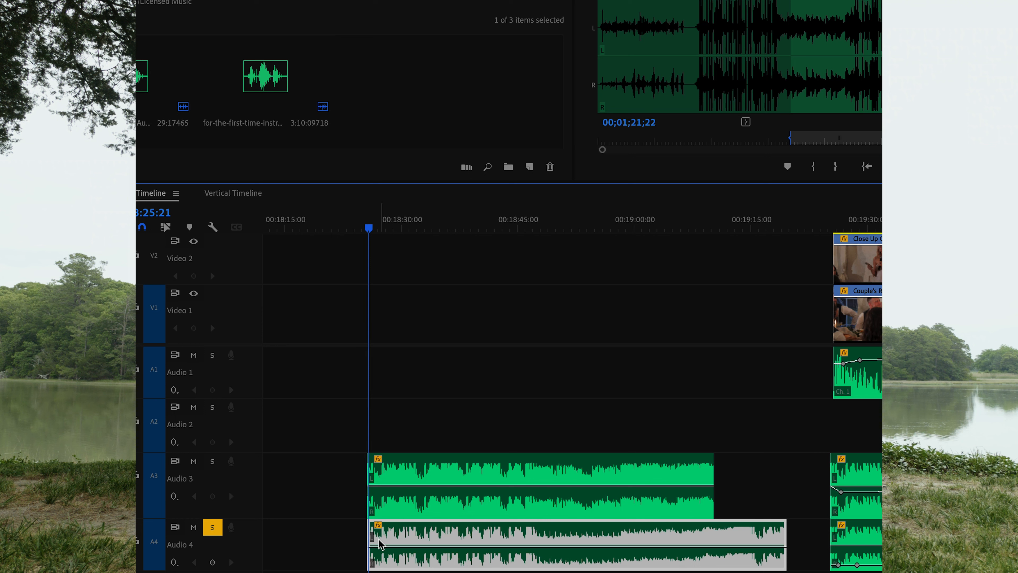
Play the last part of the Audio 4 clip from about 00:19:12 to 00:19:15:04 and examine its waveform there.
click(754, 230)
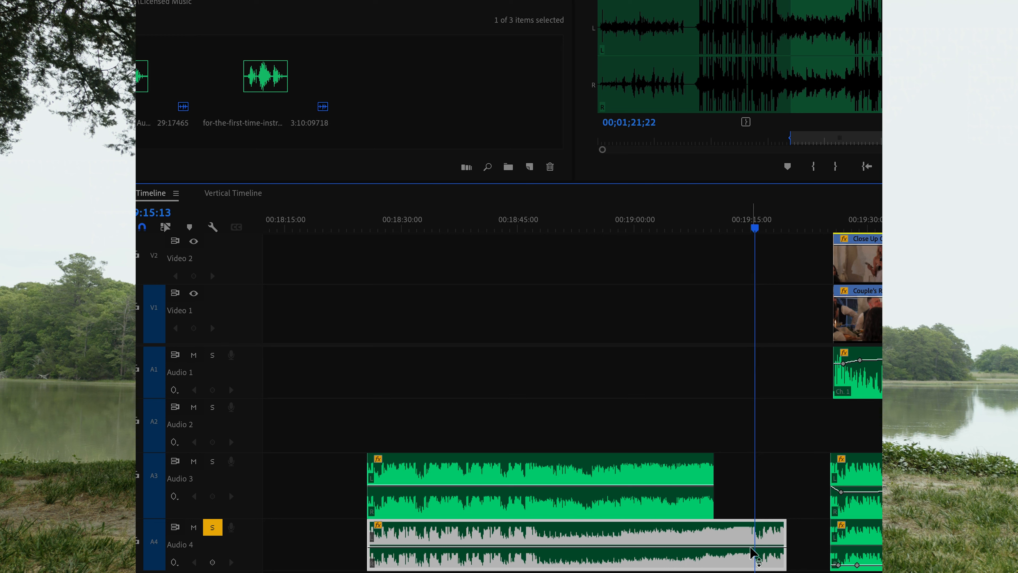
click(731, 229)
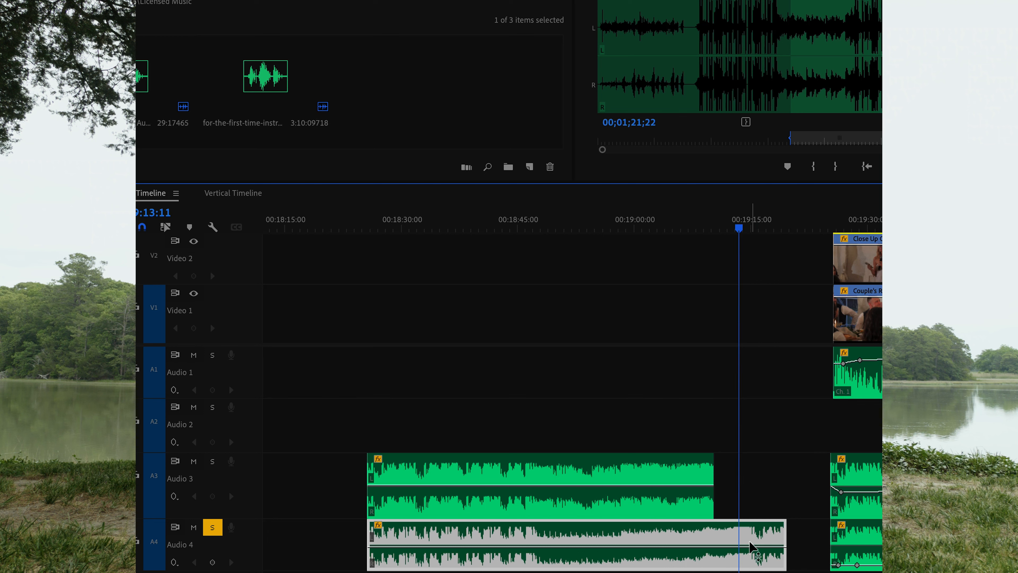
scroll(750, 541, up, 3)
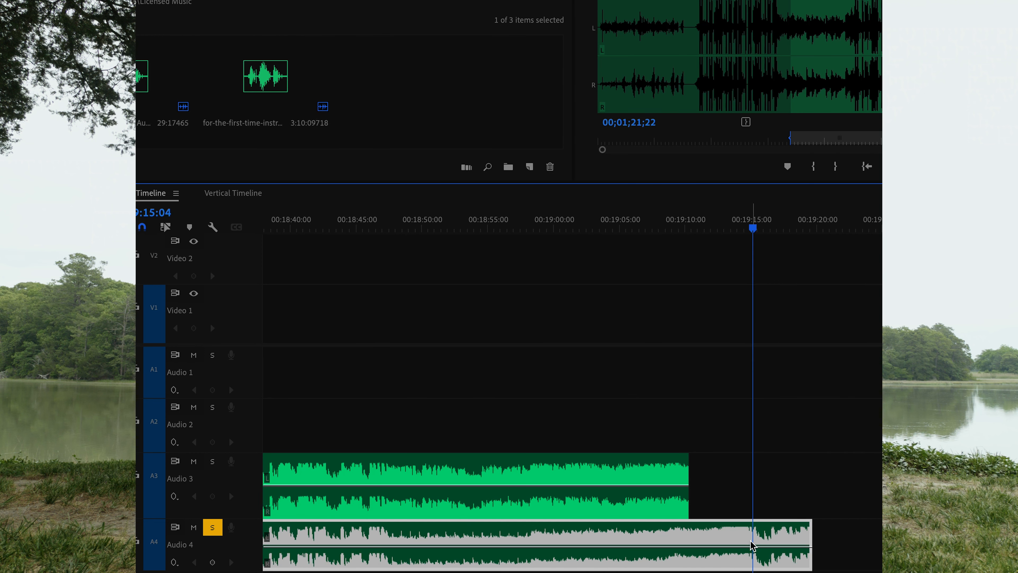
scroll(751, 546, down, 1)
scroll(524, 418, up, 1)
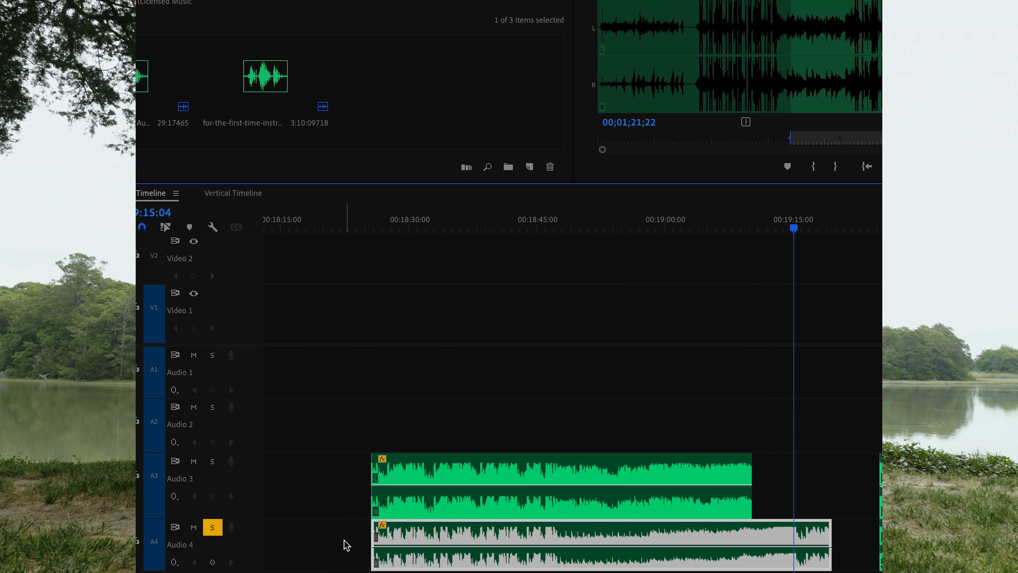
Try extending the start of the Audio 4 clip back to about 00:18:23, play it from there, and undo the extension.
click(351, 526)
drag(372, 536, 348, 537)
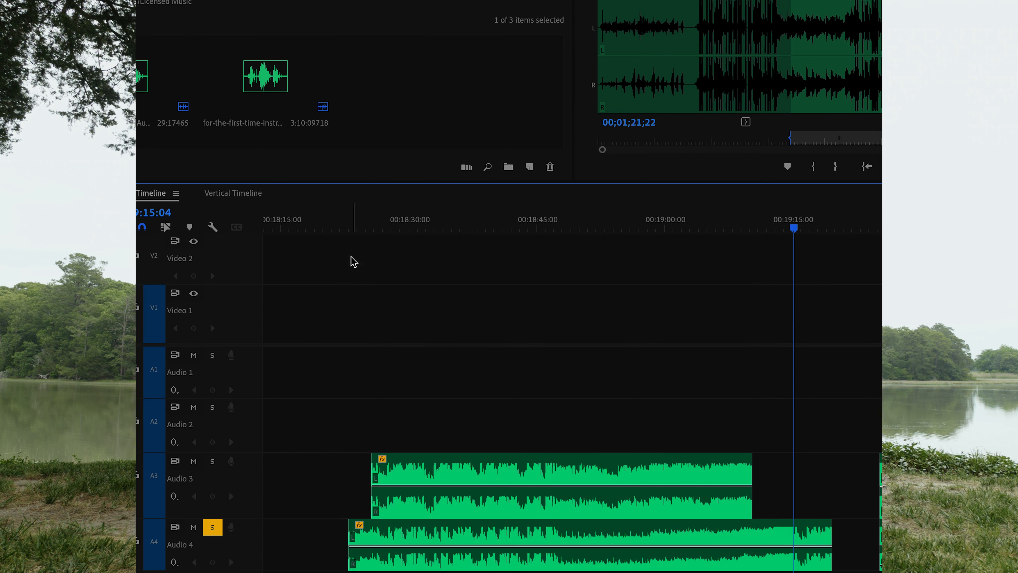
click(348, 228)
key(space)
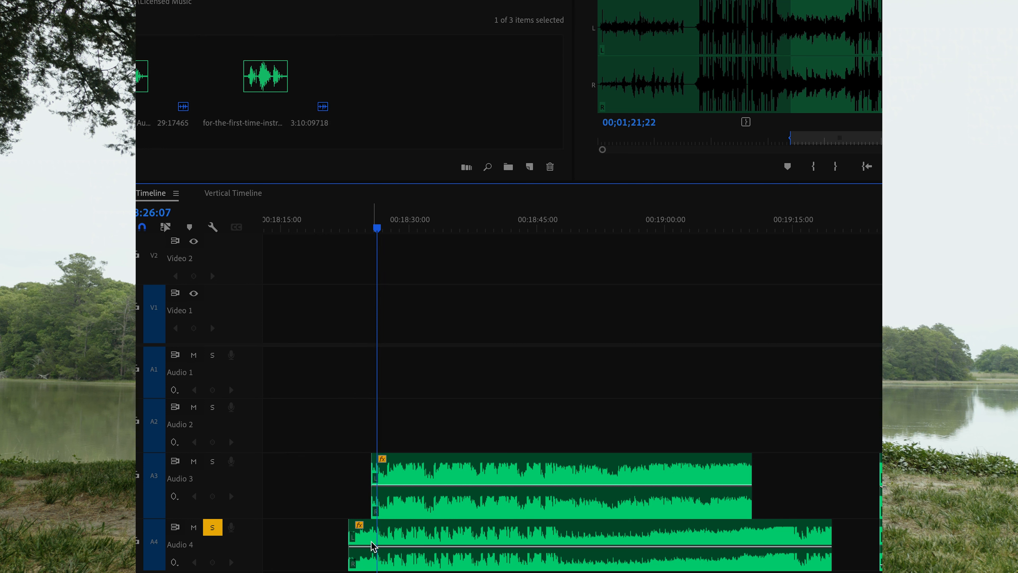
key(ctrl+z)
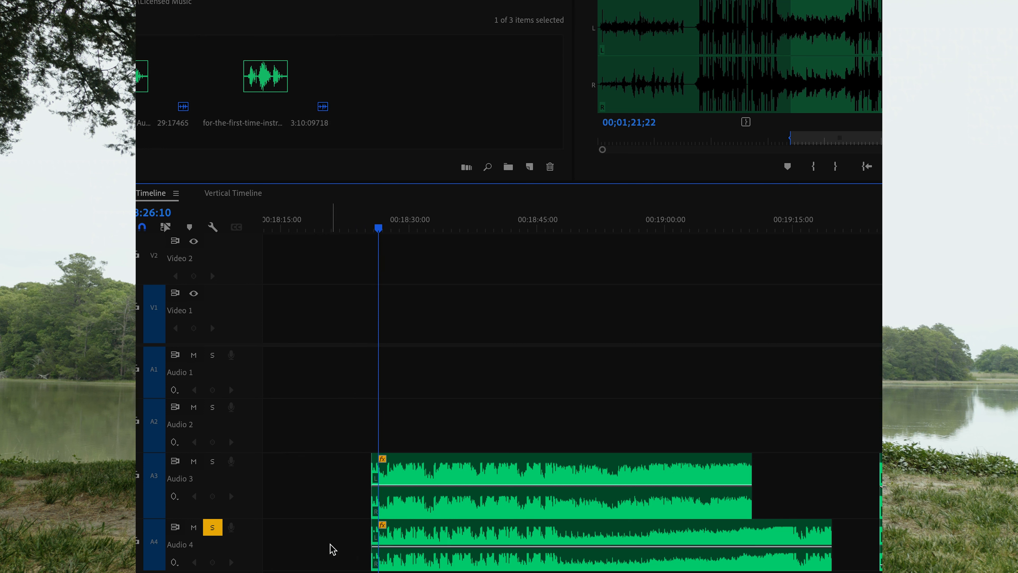
Select the Audio 4 clip and play its buildup repeatedly between about 00:19:11 and 00:19:15 to locate the cut point.
click(379, 550)
drag(803, 230, 782, 228)
key(space)
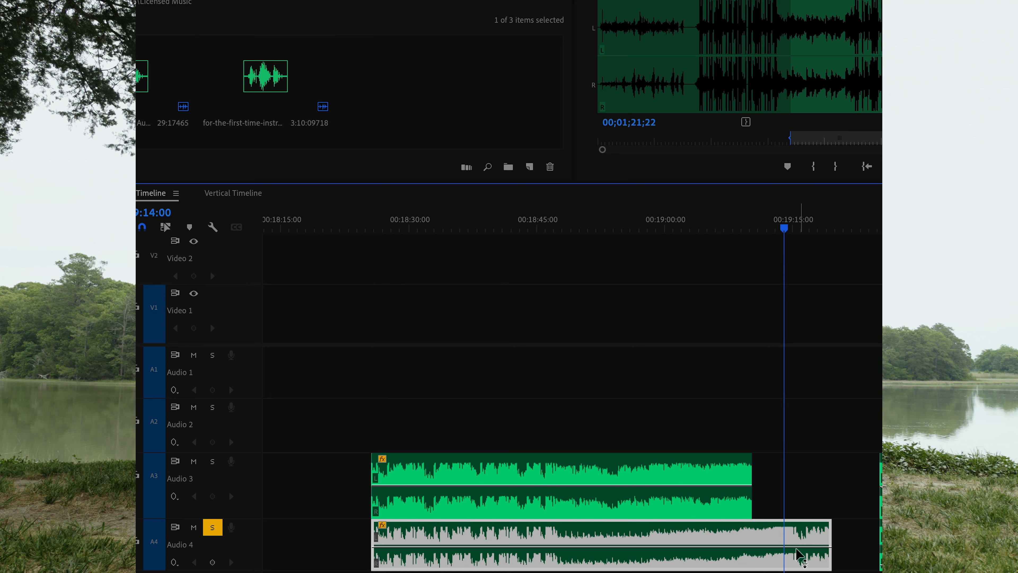
click(762, 222)
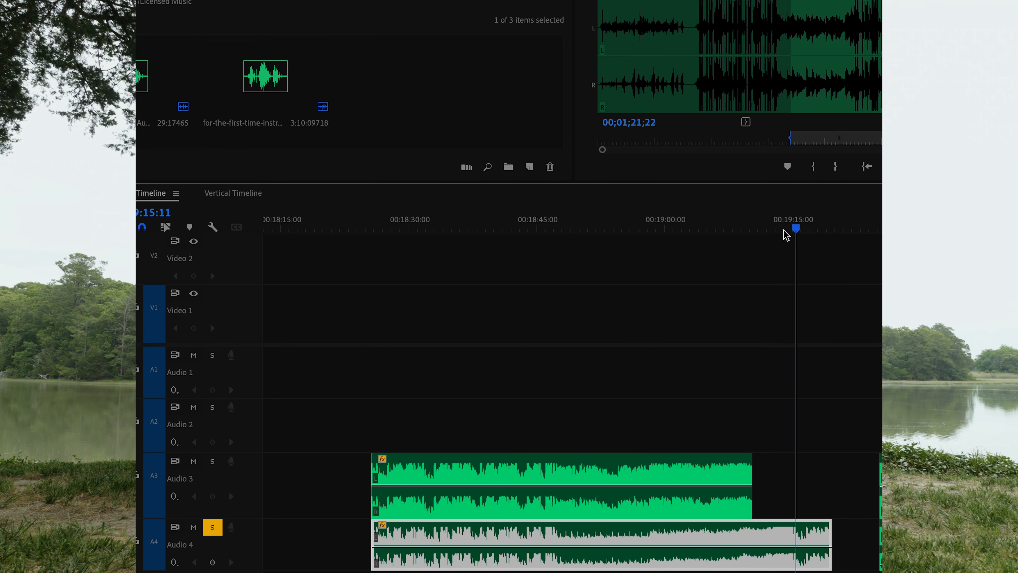
click(770, 225)
scroll(808, 458, up, 3)
scroll(802, 497, right, 1)
scroll(798, 502, right, 1)
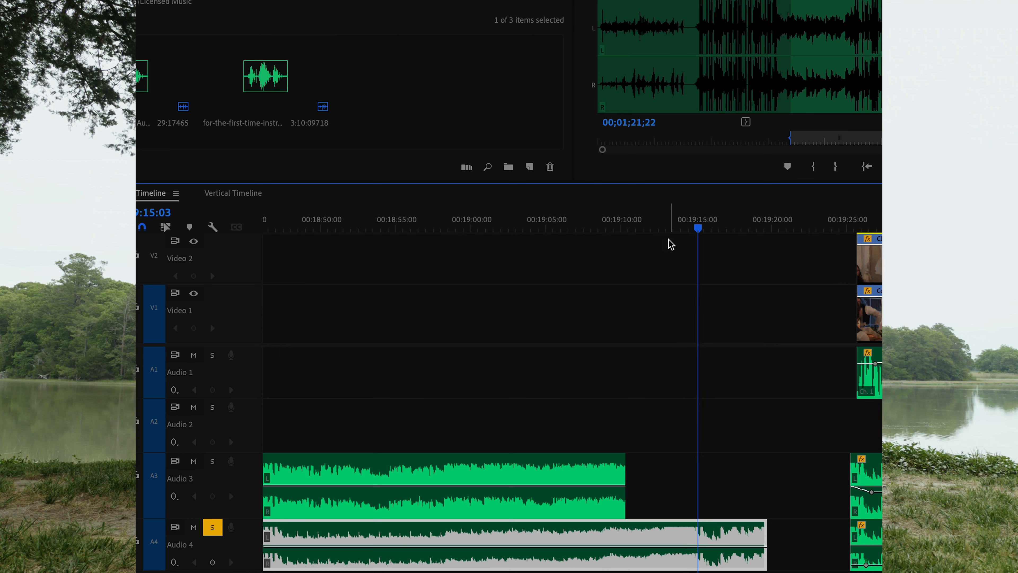
click(672, 227)
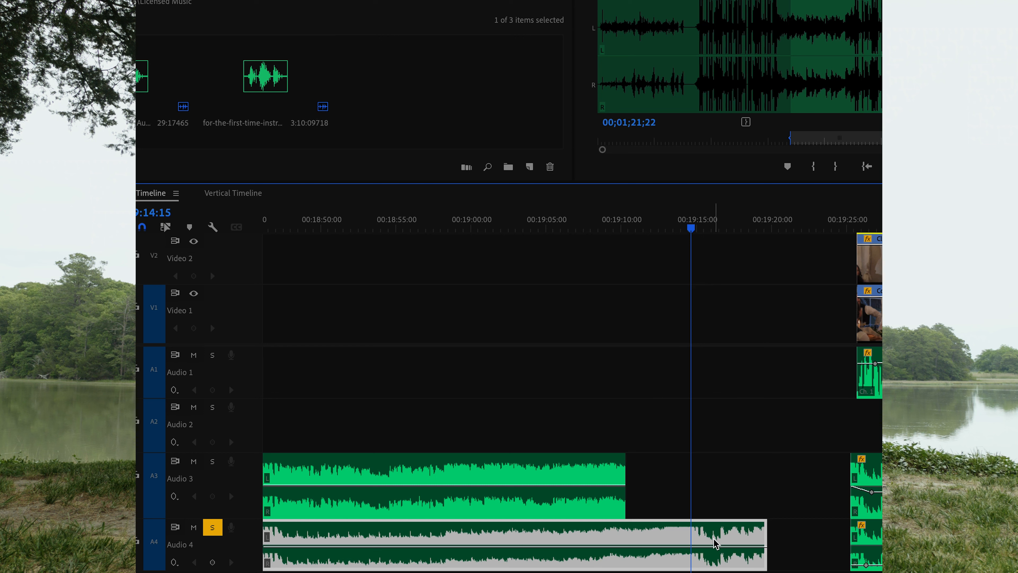
Trim the end of the Audio 4 clip to 00:19:14:16, at the end of the buildup.
key(Right)
click(752, 505)
drag(771, 534, 695, 537)
scroll(628, 544, down, 3)
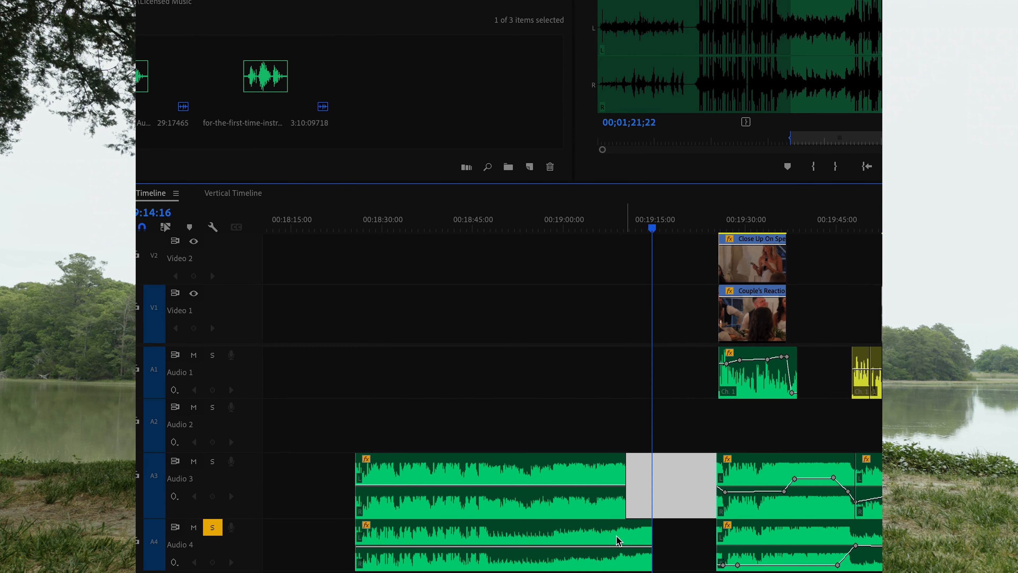
Duplicate the trimmed Audio 4 clip onto Audio 2 from about 00:17:44, and trim the copy's start to about 00:18:20.
scroll(620, 541, up, 8)
drag(771, 542, 521, 439)
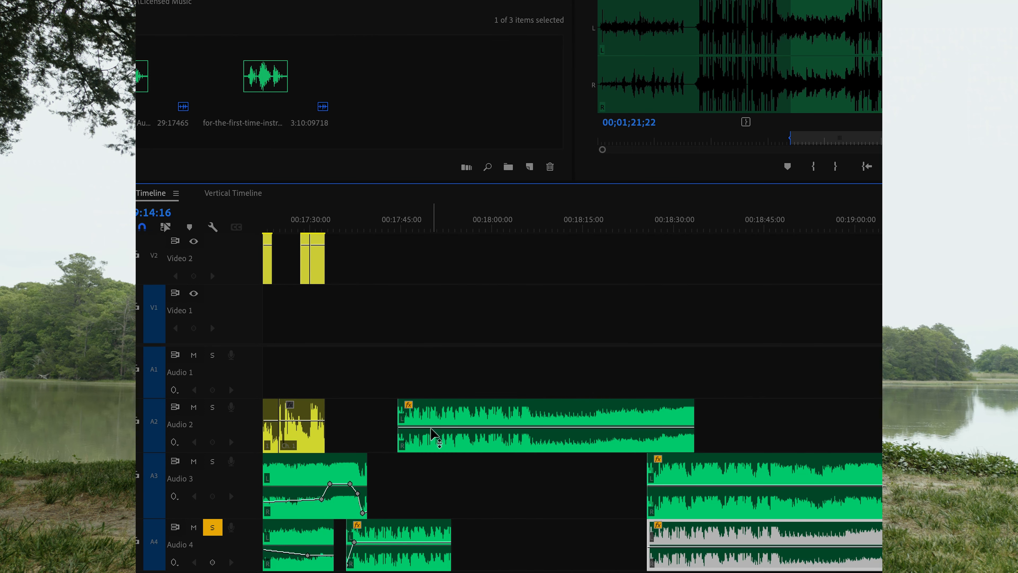
drag(403, 415, 616, 417)
scroll(648, 424, down, 1)
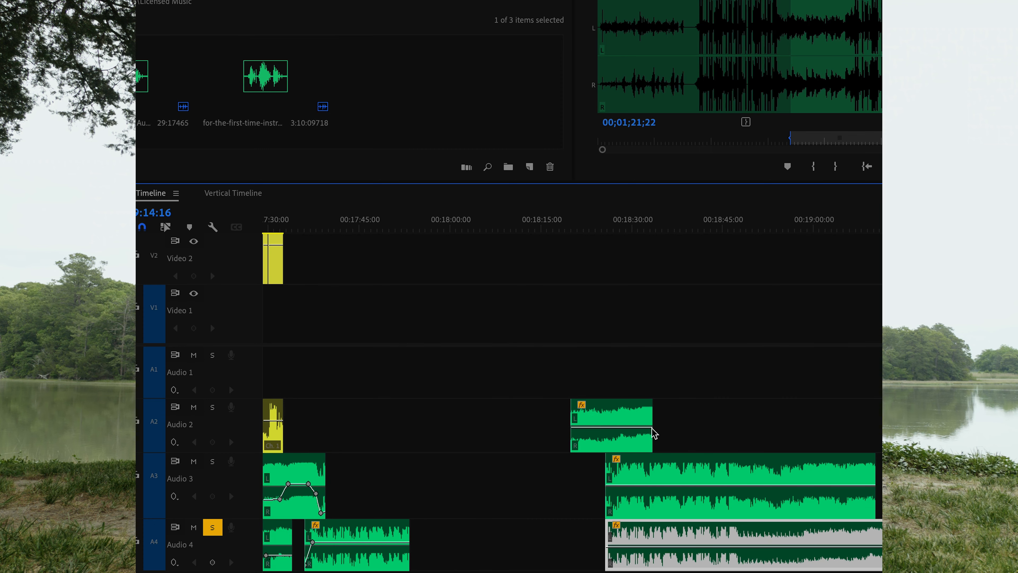
Shift the Audio 3 clip to start at about 00:18:37, and place the short buildup copy on Audio 4 directly before the long clip.
scroll(796, 521, down, 2)
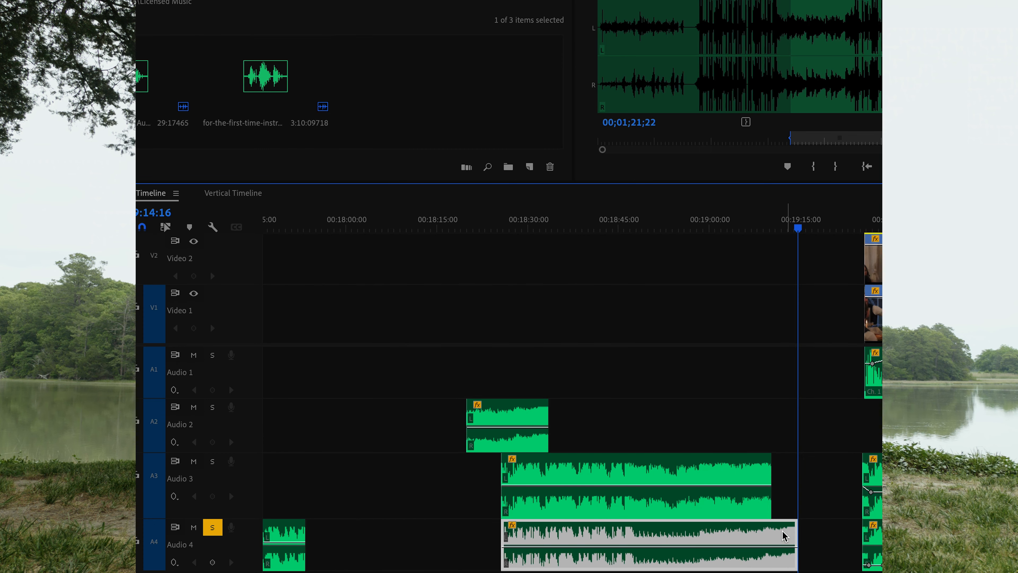
drag(513, 413, 707, 511)
scroll(486, 532, up, 3)
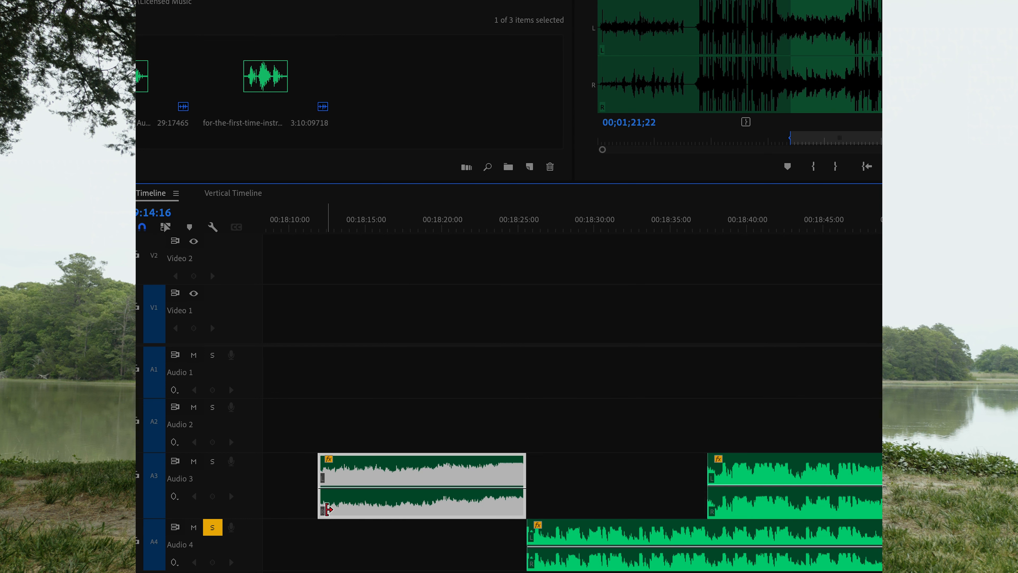
scroll(359, 512, down, 1)
drag(419, 516, 420, 539)
click(439, 447)
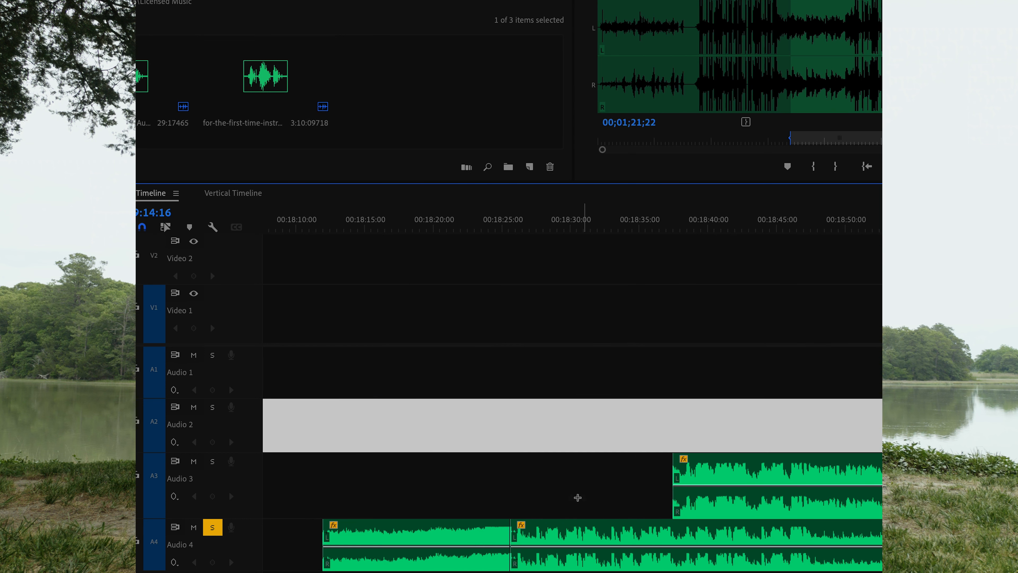
Select the short buildup clip on Audio 4, compare it with the long clip's ending, and set the playhead to its start at 00:18:11:22.
drag(578, 497, 496, 544)
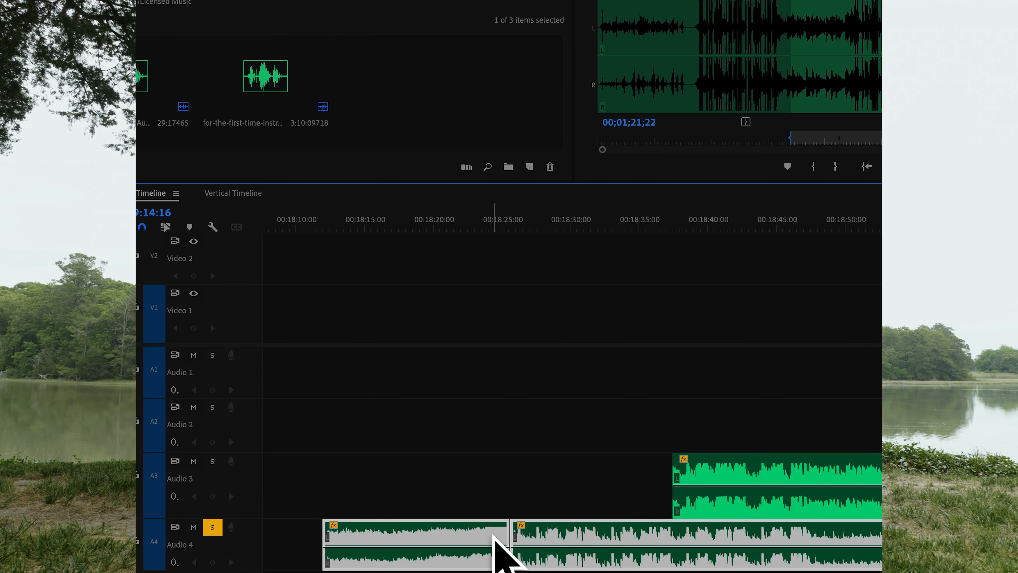
scroll(486, 514, down, 1)
click(484, 505)
click(457, 541)
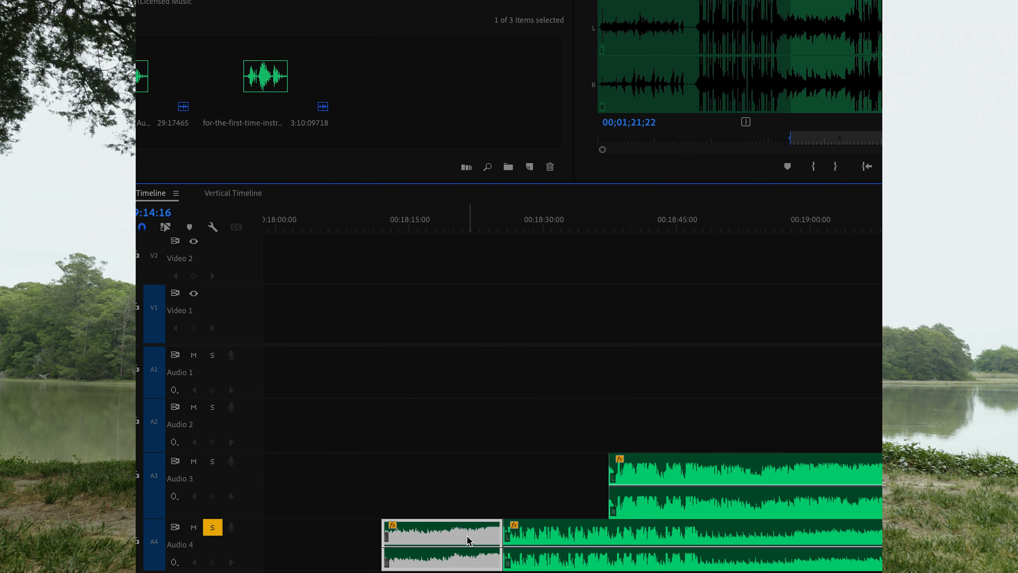
scroll(468, 540, right, 10)
scroll(618, 544, left, 10)
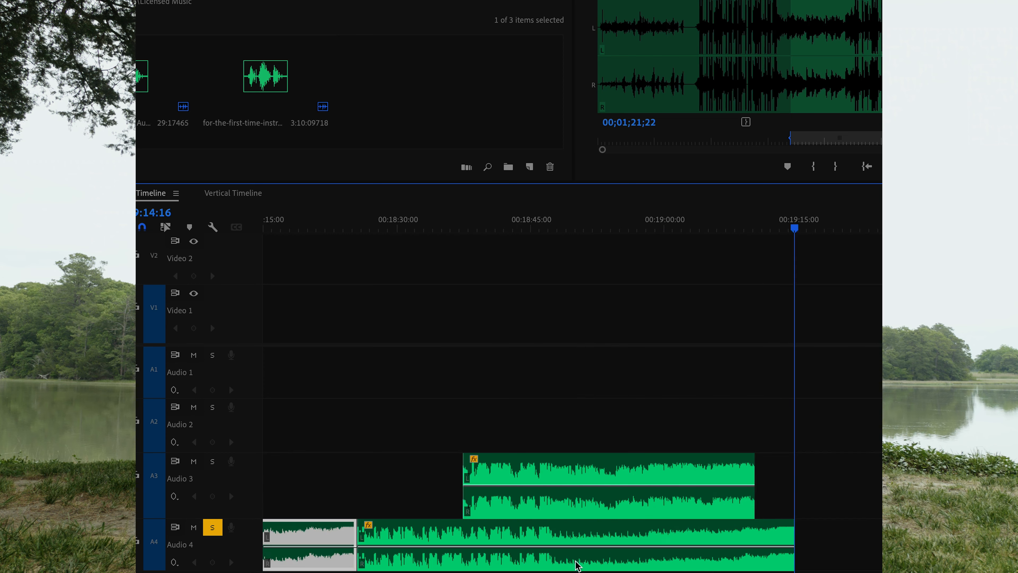
click(421, 228)
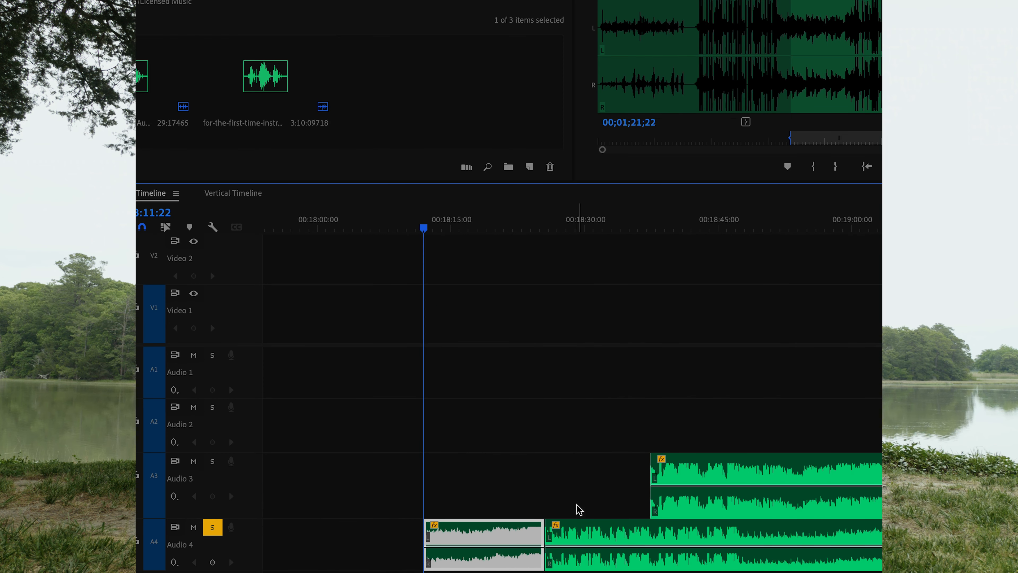
Play the short buildup clip on Audio 4 from 00:18:11:22 across its join into the long clip, up to 00:18:27:19.
click(591, 503)
scroll(521, 535, up, 2)
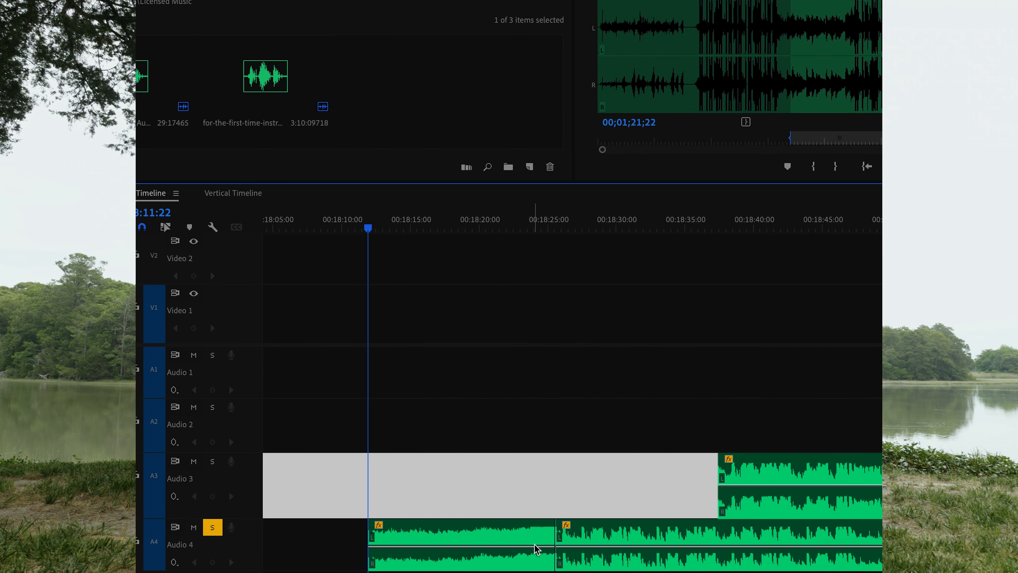
scroll(544, 558, down, 1)
scroll(536, 550, up, 1)
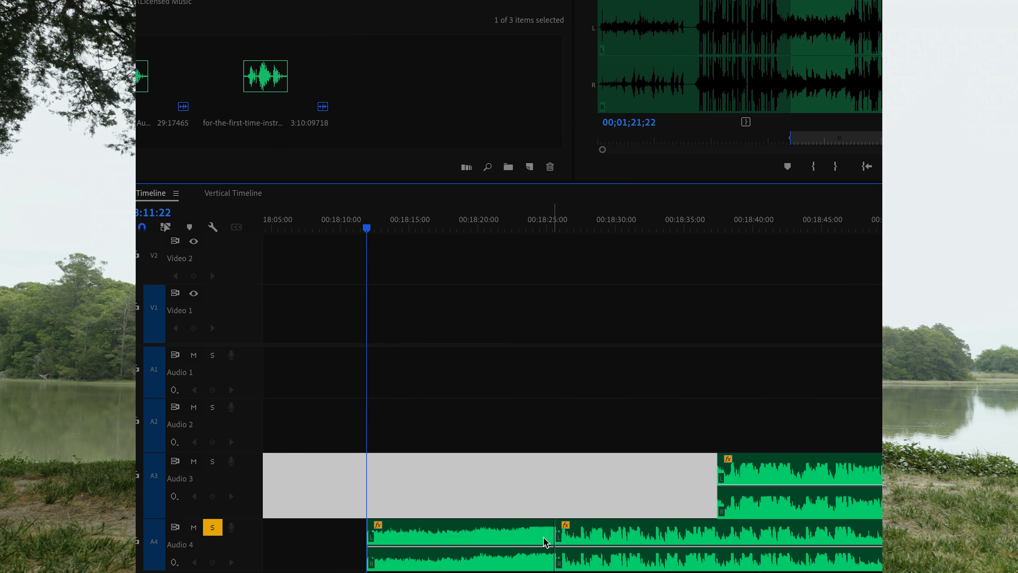
scroll(494, 497, down, 1)
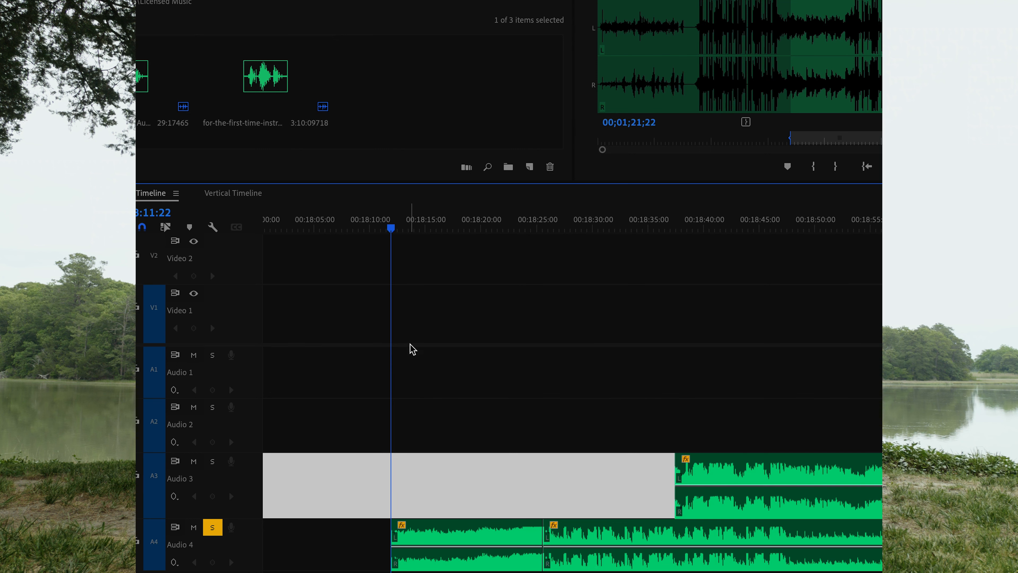
key(space)
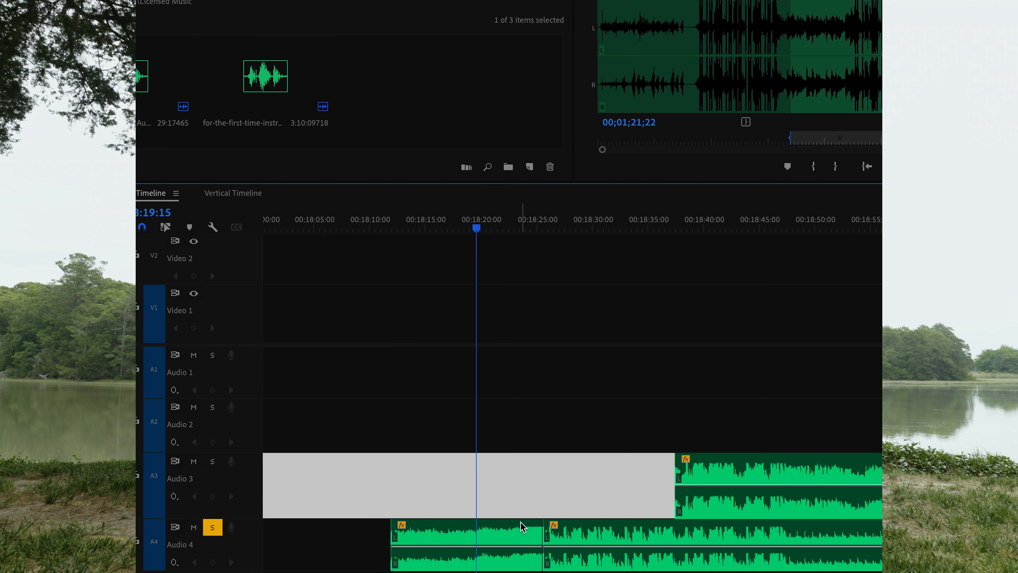
scroll(523, 556, up, 4)
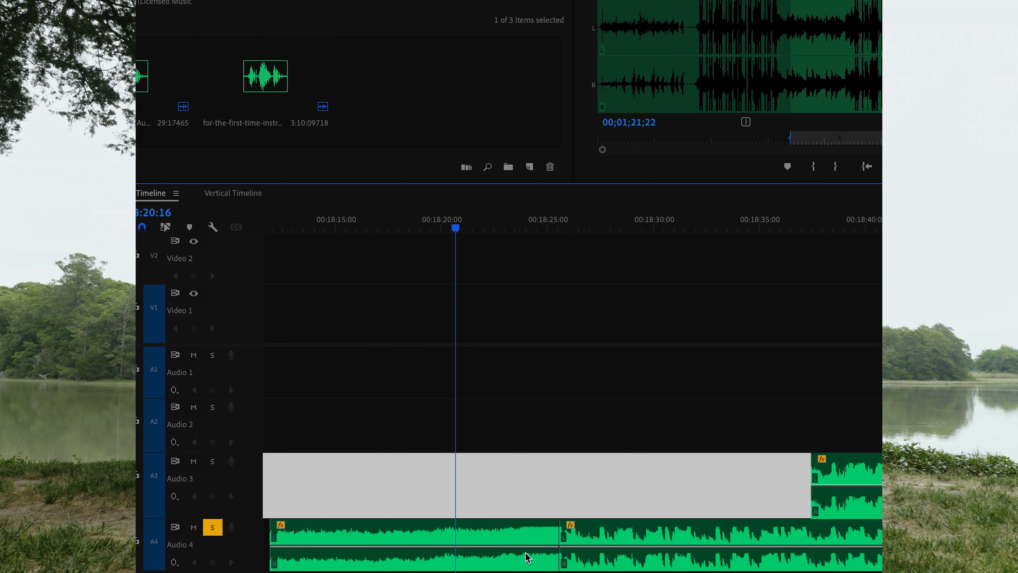
scroll(517, 557, right, 2)
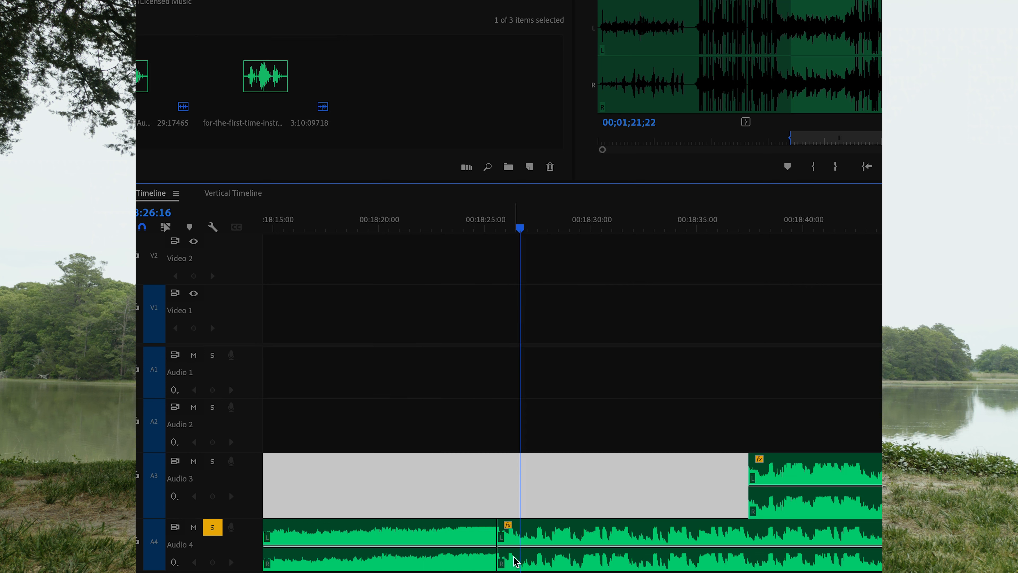
scroll(505, 561, down, 3)
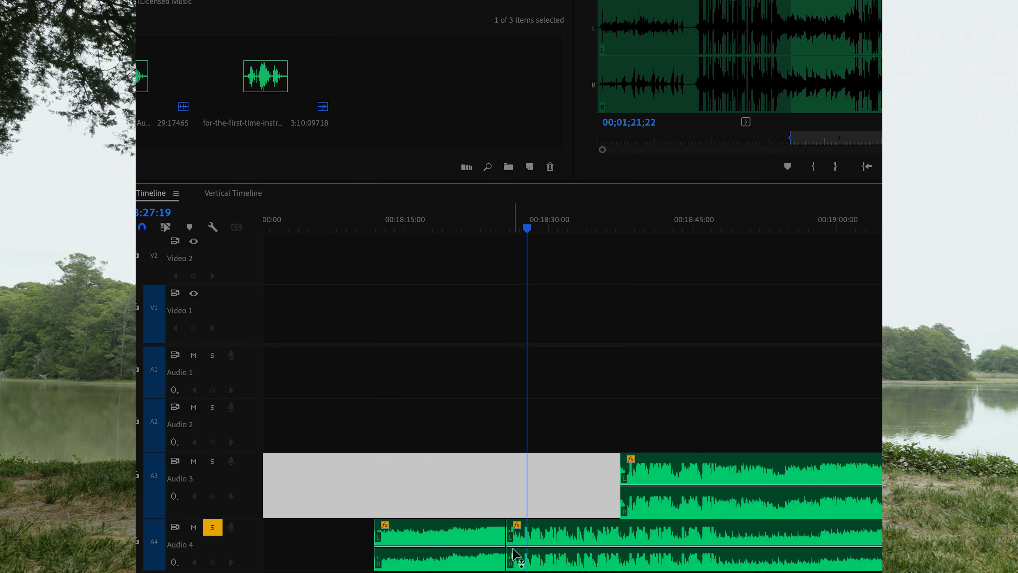
scroll(515, 556, up, 4)
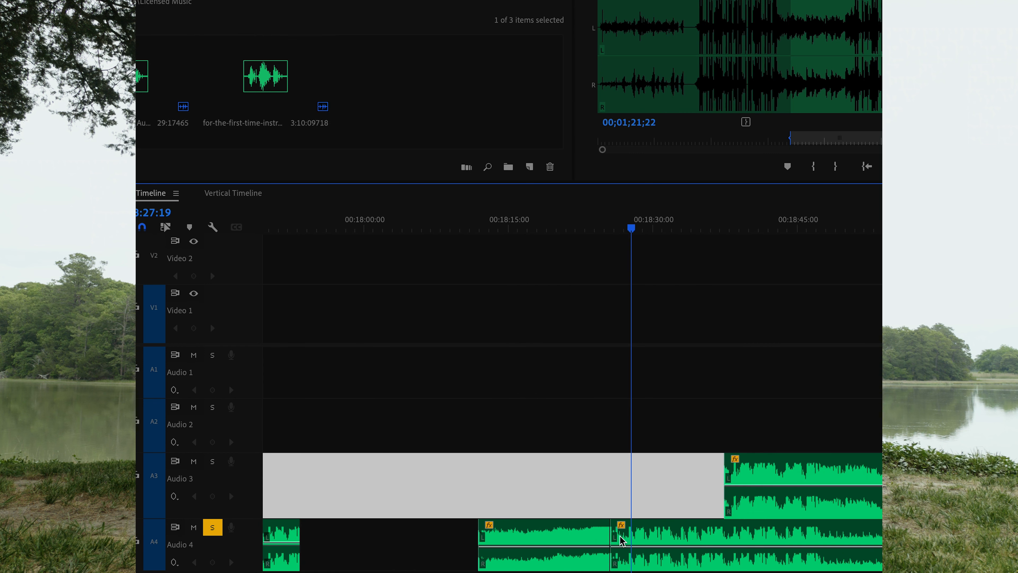
Move the short buildup clip up to Audio 3 and extend its end to about 00:18:29:15, overlapping the long Audio 4 clip.
drag(575, 533, 691, 469)
scroll(602, 543, up, 2)
click(557, 230)
scroll(612, 415, up, 1)
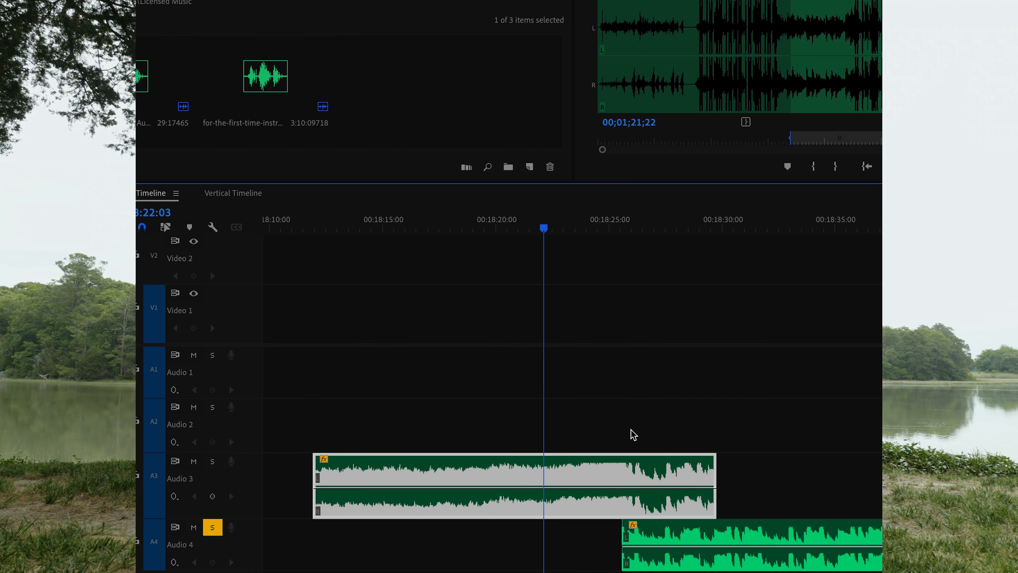
click(623, 437)
scroll(641, 479, down, 3)
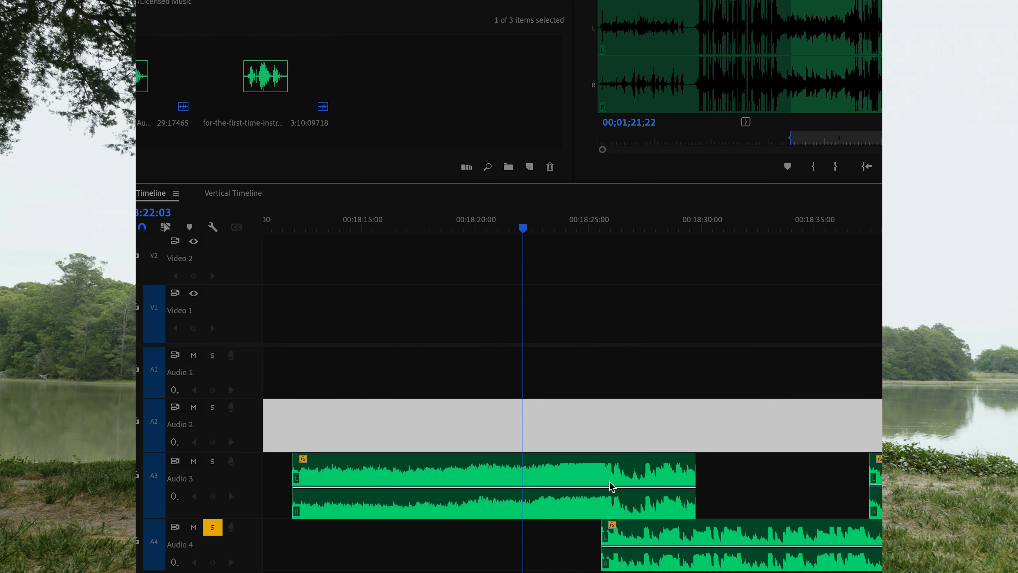
Fade out the buildup clip on Audio 3 with volume keyframes starting at 00:18:22:19.
click(503, 473)
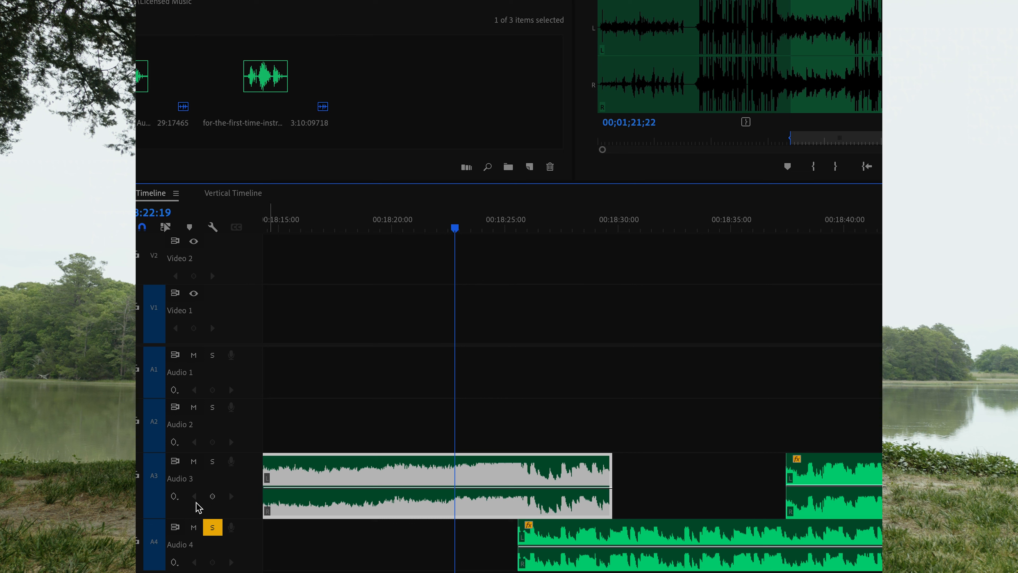
click(212, 495)
key(space)
key(space)
click(212, 495)
Shift the long Audio 4 clip to start at about 00:18:21:10 and fade it in with volume keyframes around 00:18:23.
drag(464, 495, 425, 532)
click(525, 534)
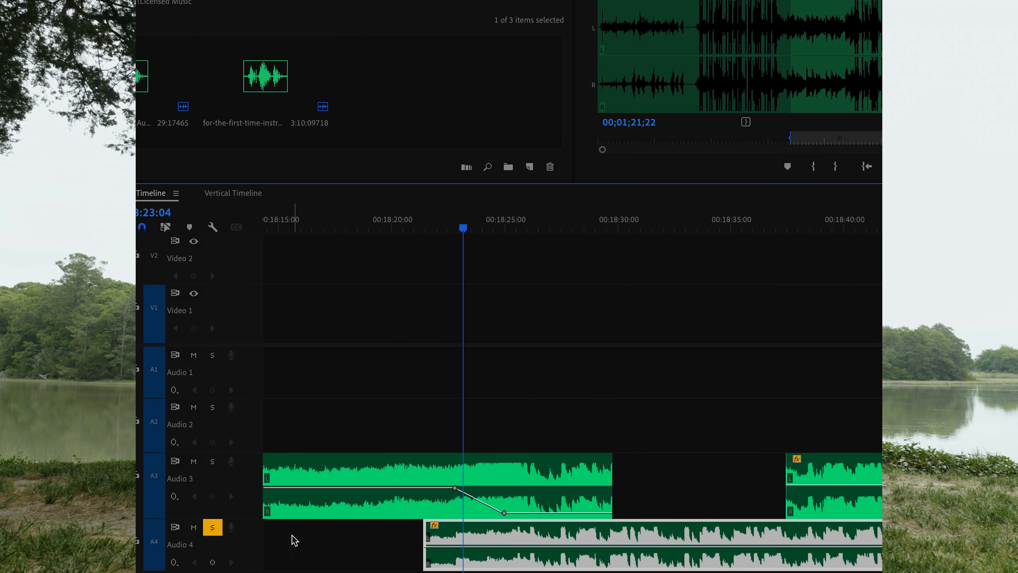
click(212, 562)
key(space)
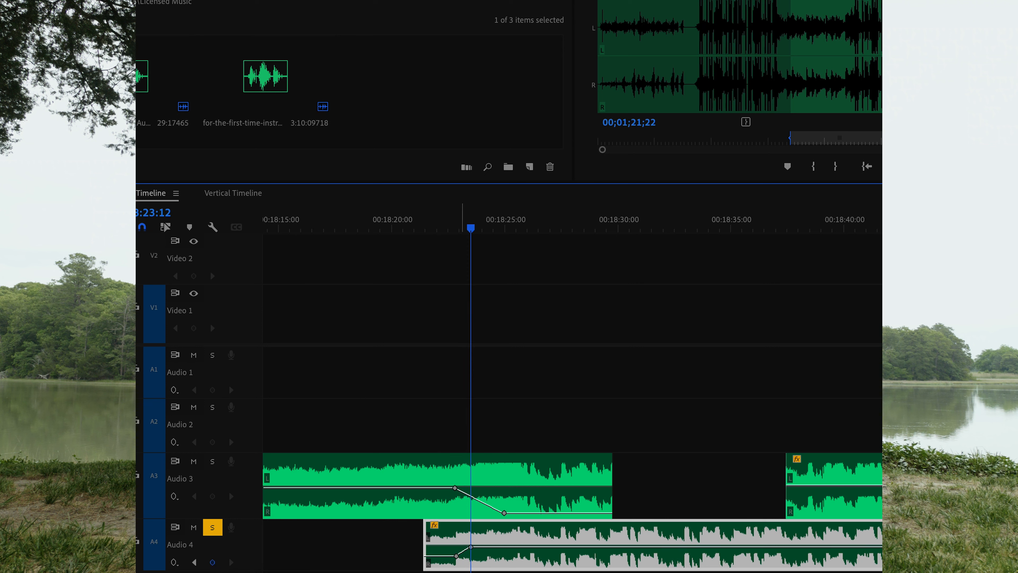
Undo the volume fades, the Audio 4 shift and the buildup clip's move to Audio 3.
key(ctrl+z)
key(ctrl+z)
key(ctrl+z)
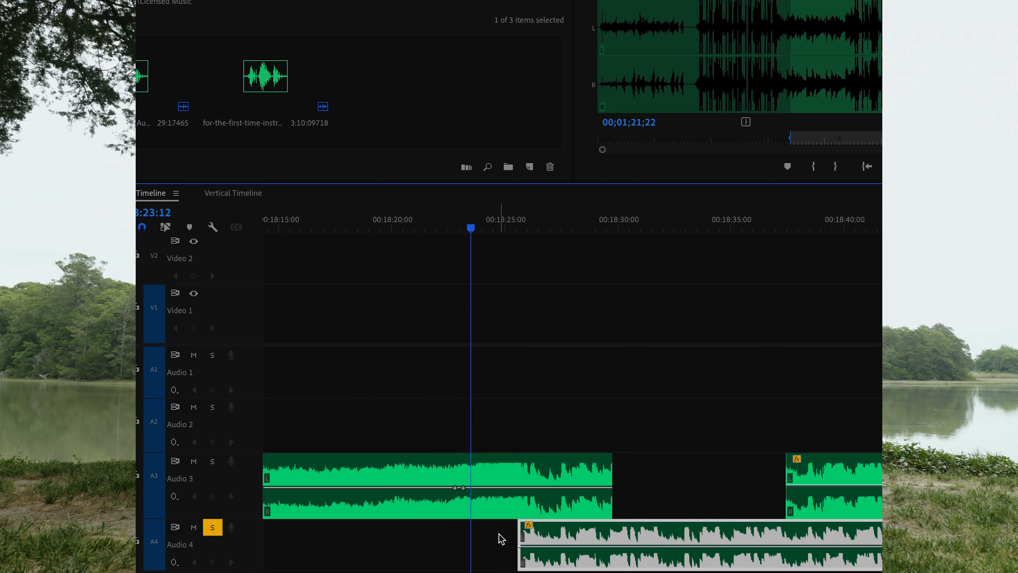
key(ctrl+z)
key(ctrl+z)
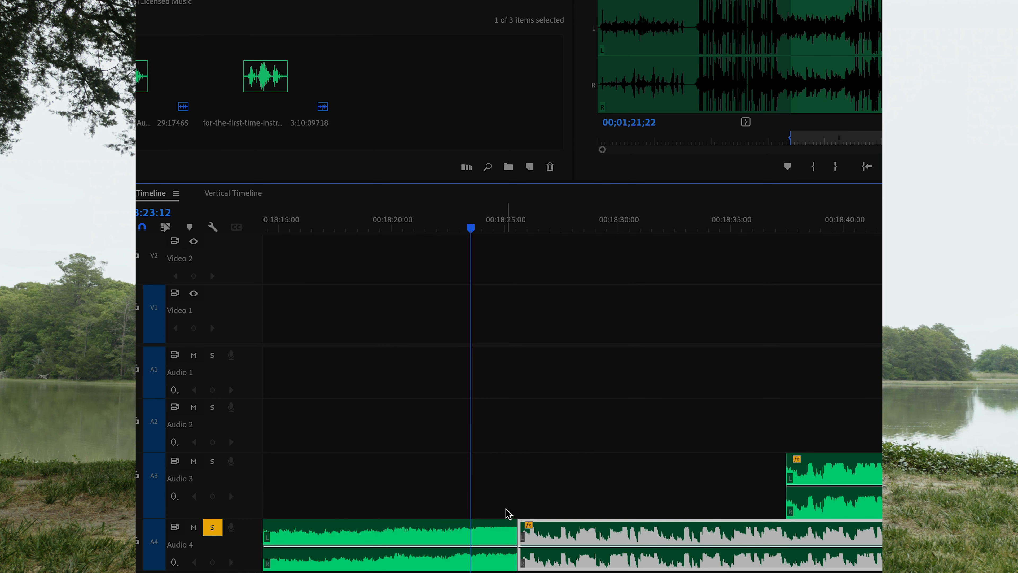
Play the join between the short buildup clip and the long Audio 4 clip from 00:18:21:20.
key(minus)
drag(462, 226, 488, 228)
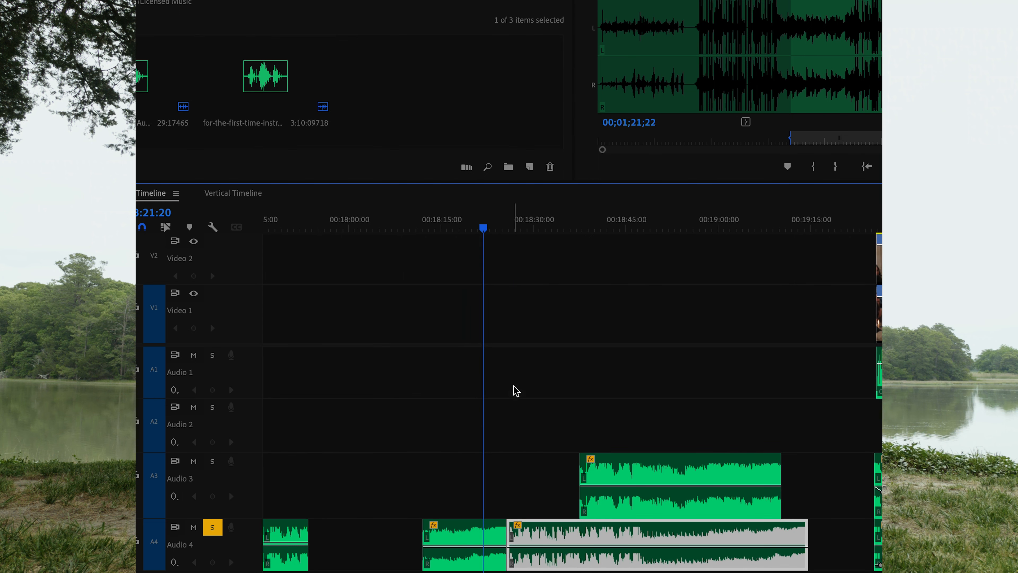
key(equal)
key(equal)
key(space)
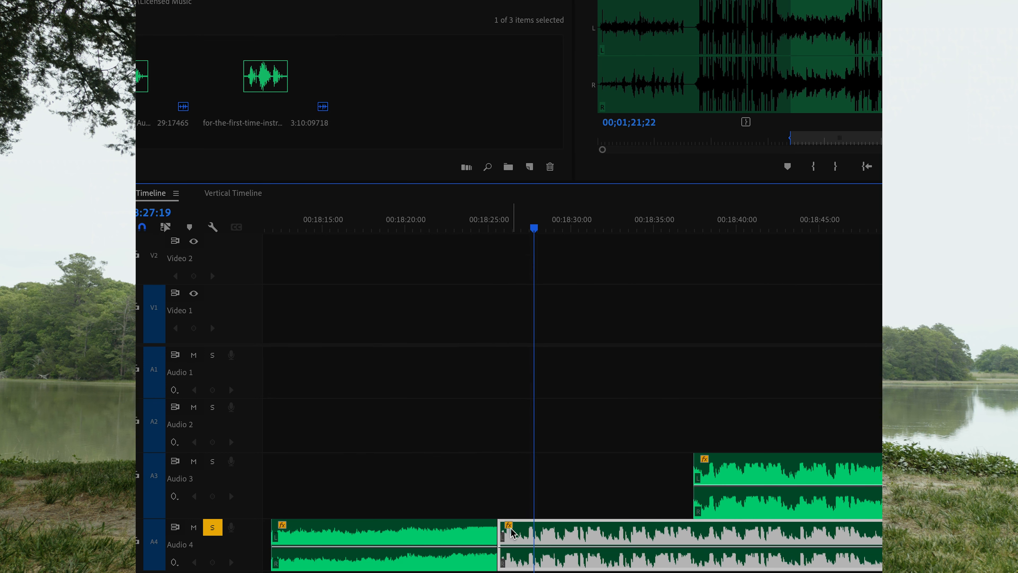
Delete the short buildup clip directly before the long clip on Audio 4 and save the project.
key(minus)
key(minus)
click(485, 509)
click(491, 535)
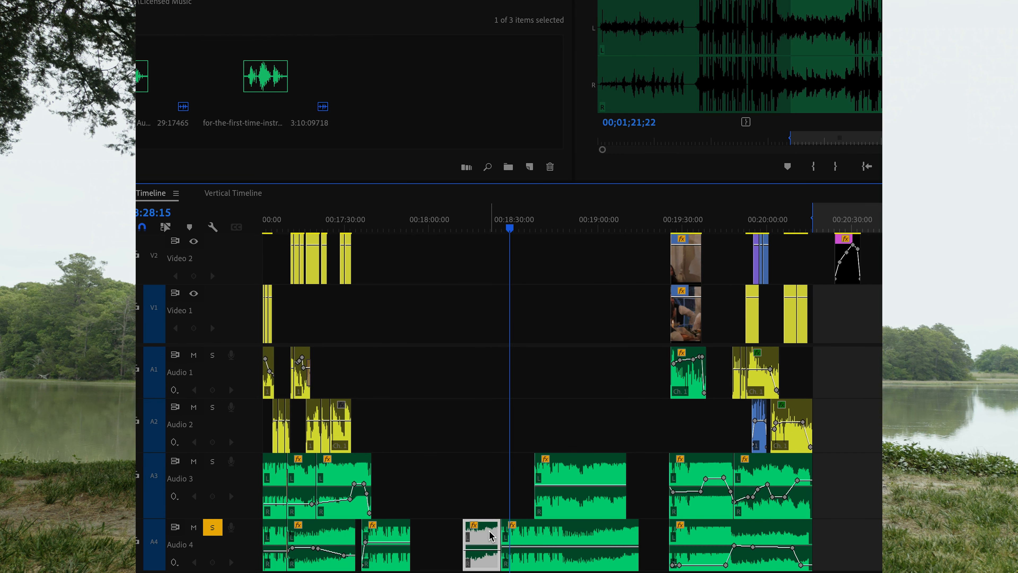
key(Delete)
key(ctrl+s)
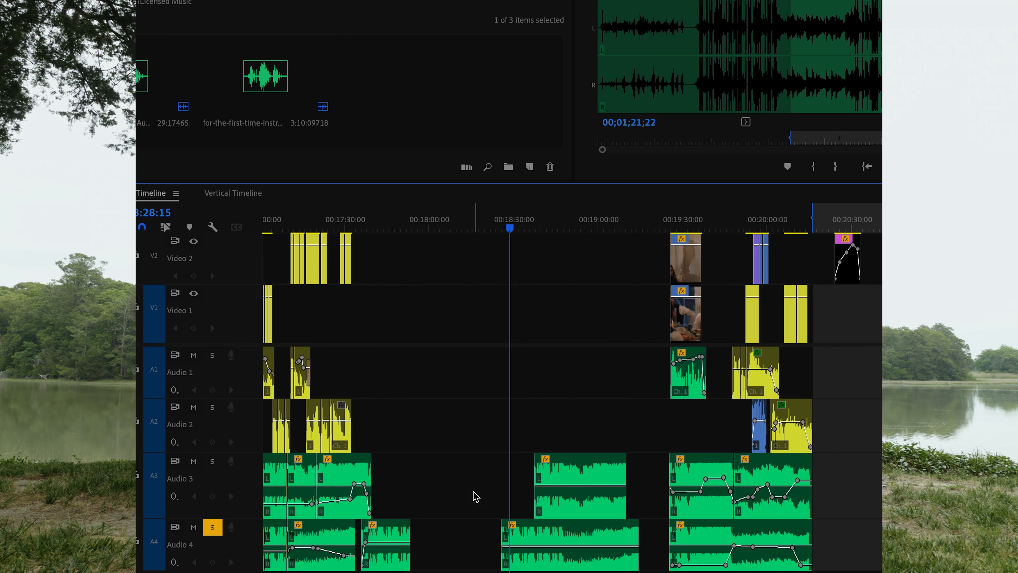
Play the long Audio 4 clip from its start at 00:18:25:14 up to where the Audio 3 clip begins.
key(equal)
key(equal)
key(equal)
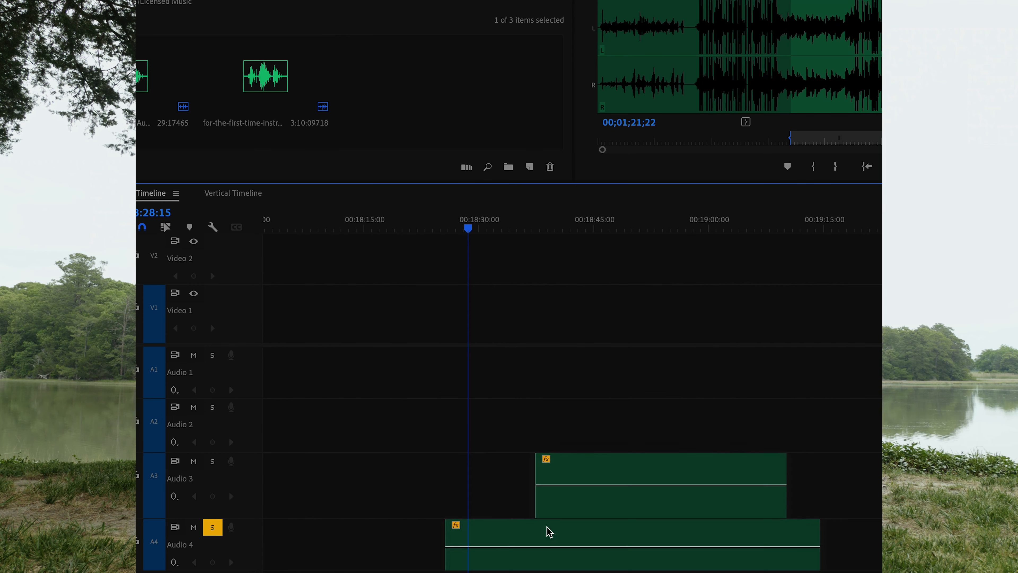
click(447, 229)
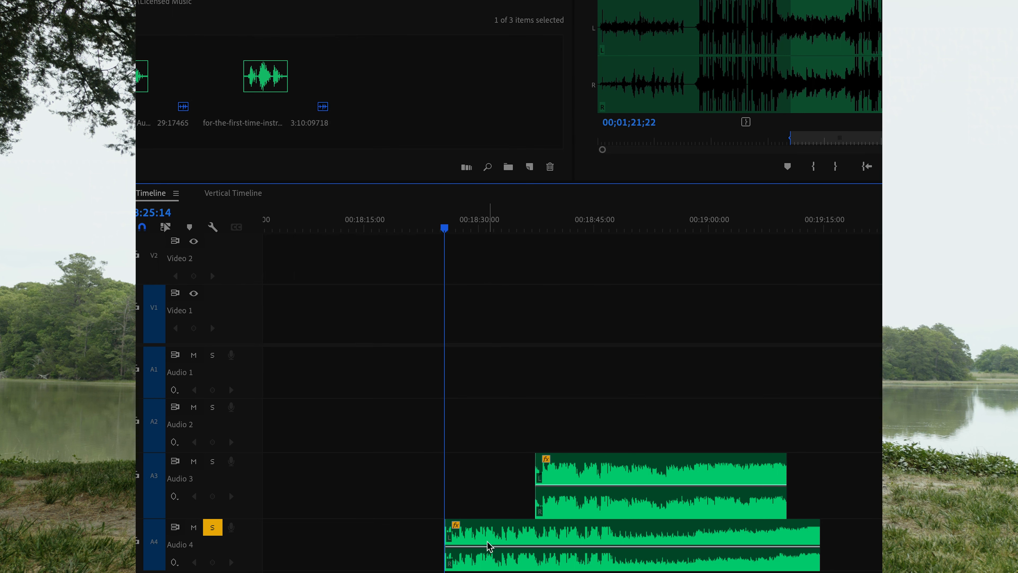
key(space)
scroll(508, 550, right, 2)
scroll(477, 546, up, 2)
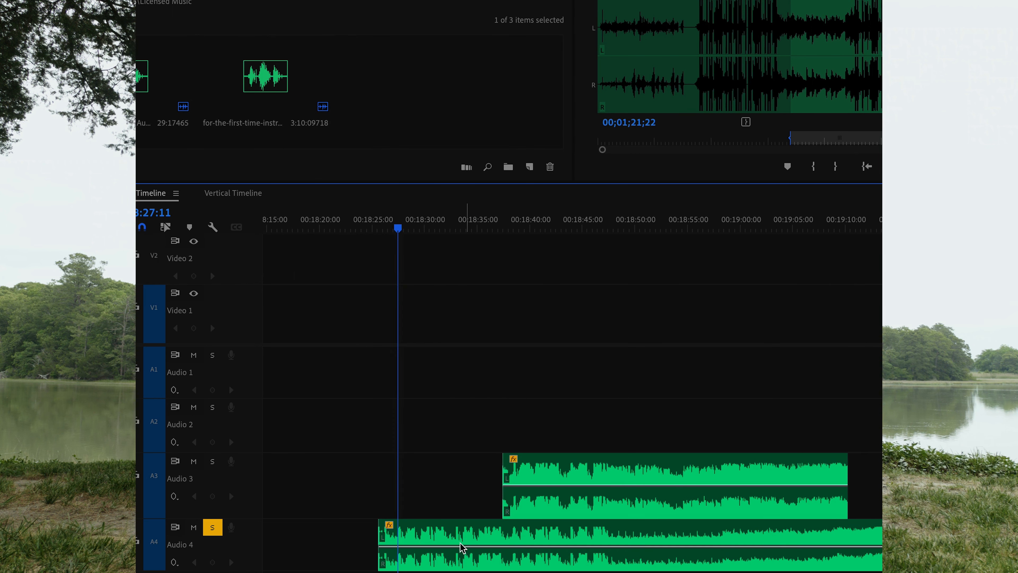
scroll(457, 545, left, 1)
scroll(445, 545, up, 1)
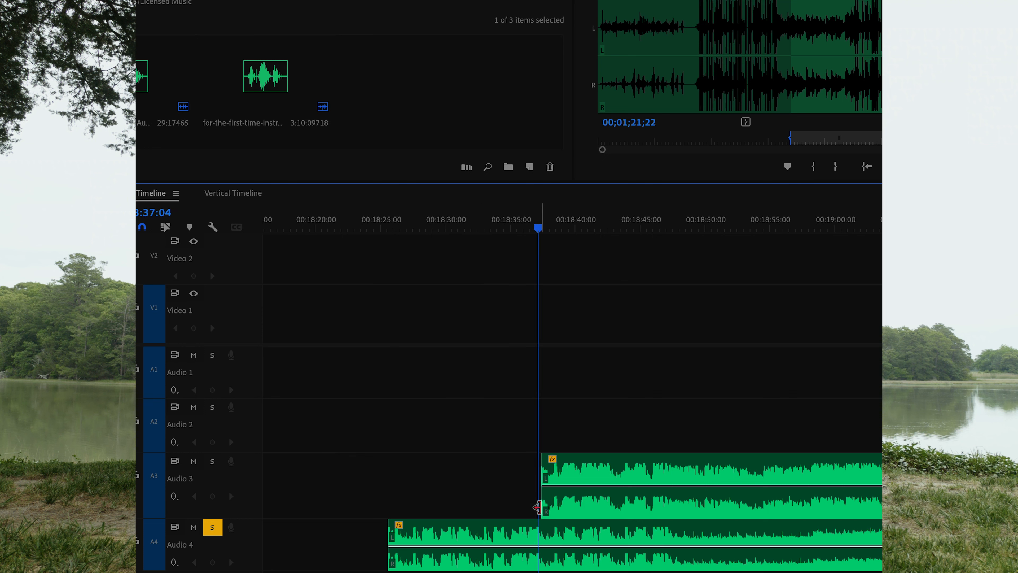
Replay Audio 4 from 00:18:36:04, just before the Audio 3 clip begins, and play its opening up to 00:18:27:18.
drag(505, 230, 525, 231)
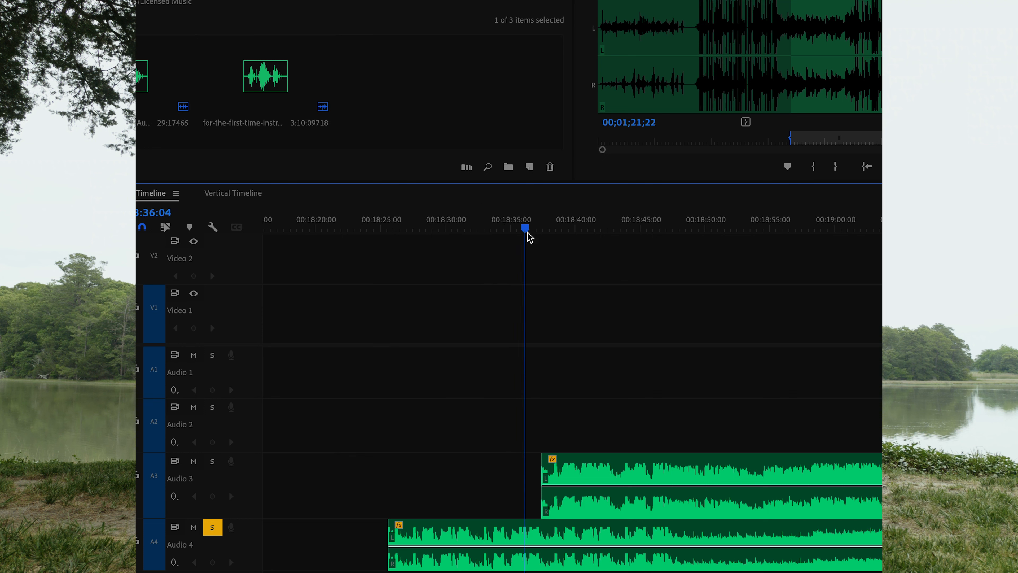
key(space)
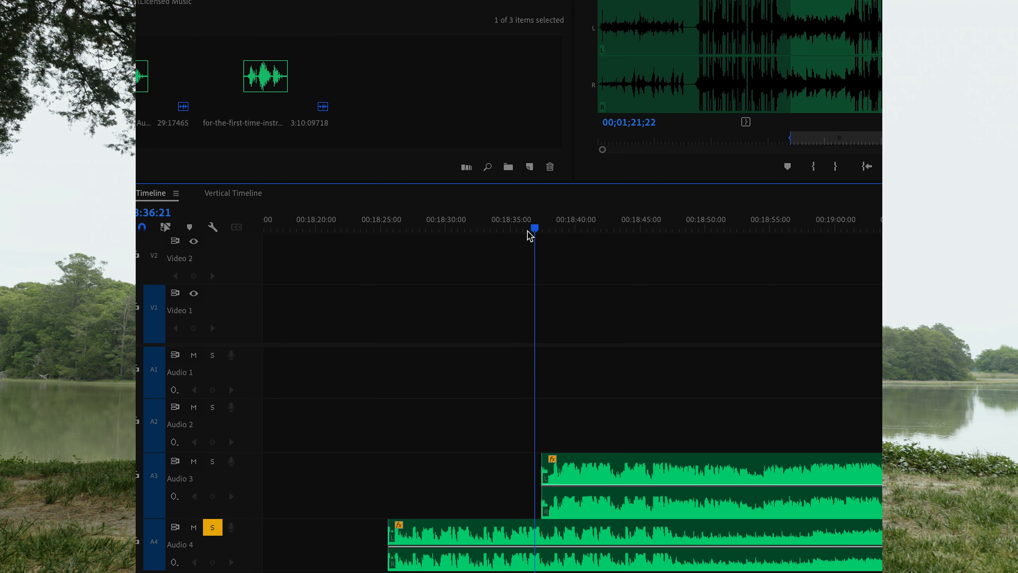
drag(529, 230, 526, 233)
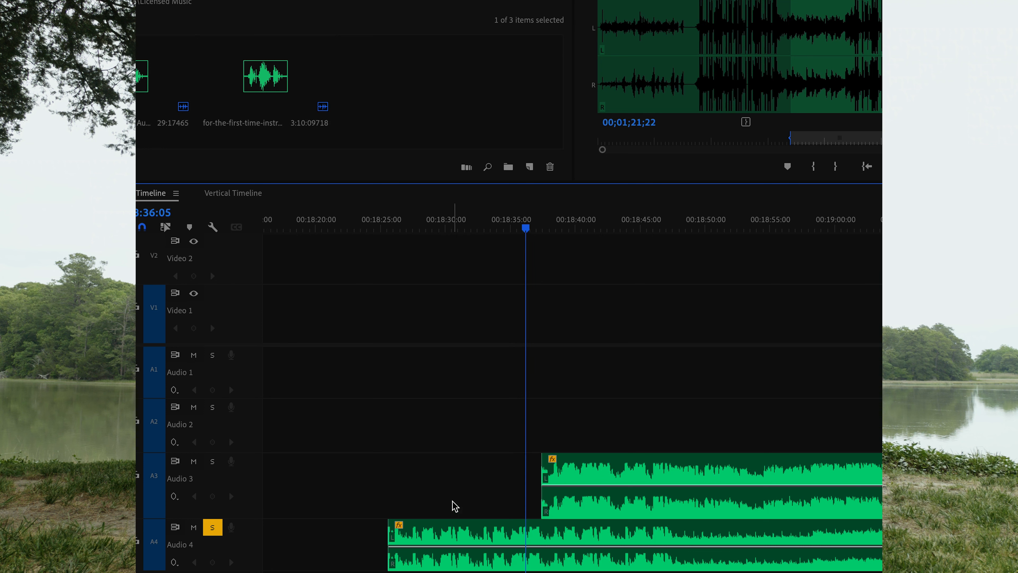
drag(454, 506, 417, 565)
click(498, 493)
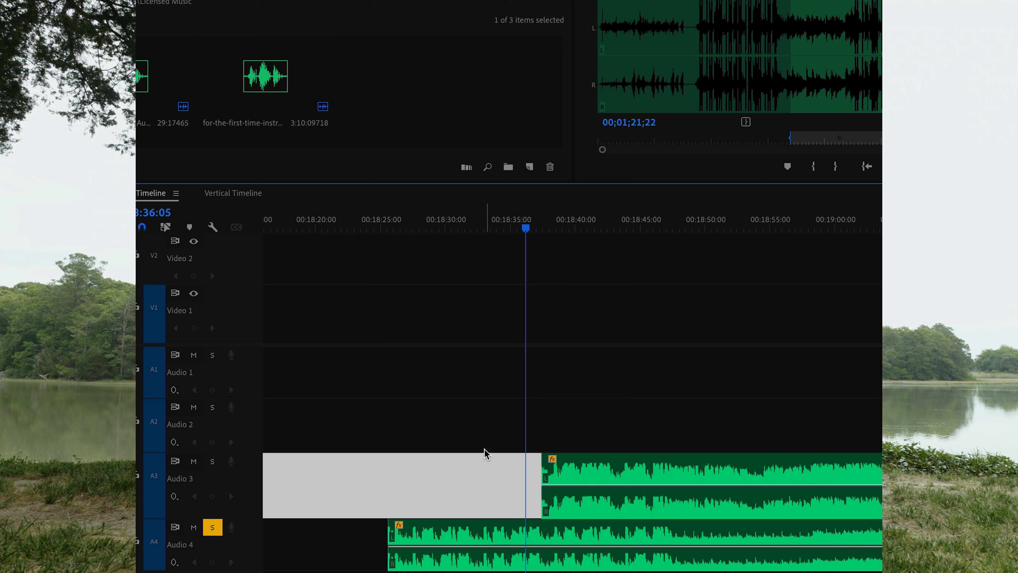
key(space)
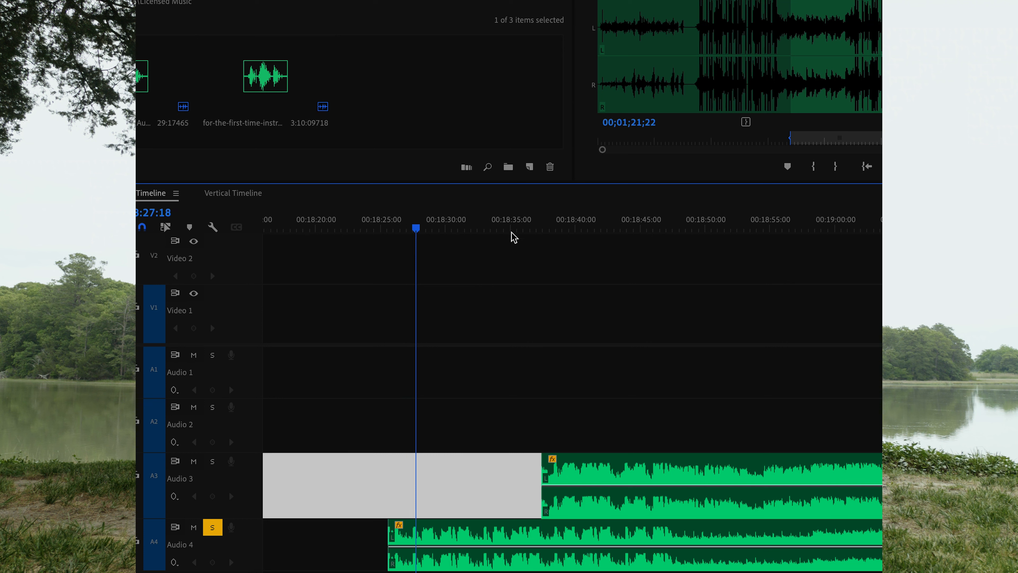
Select the long Audio 4 clip and play it from 00:18:34:11 past the start of the Audio 3 clip.
click(430, 539)
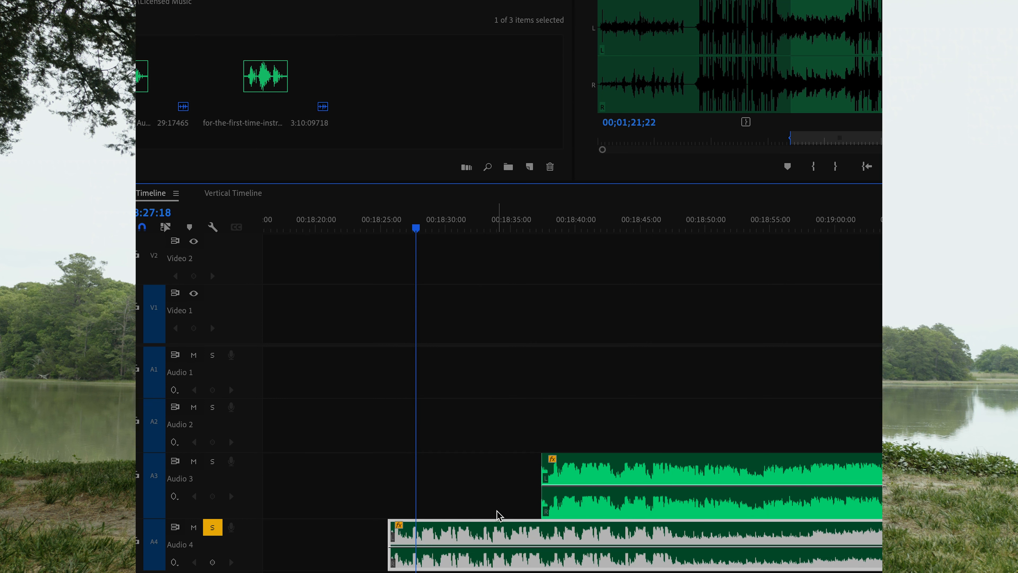
click(502, 225)
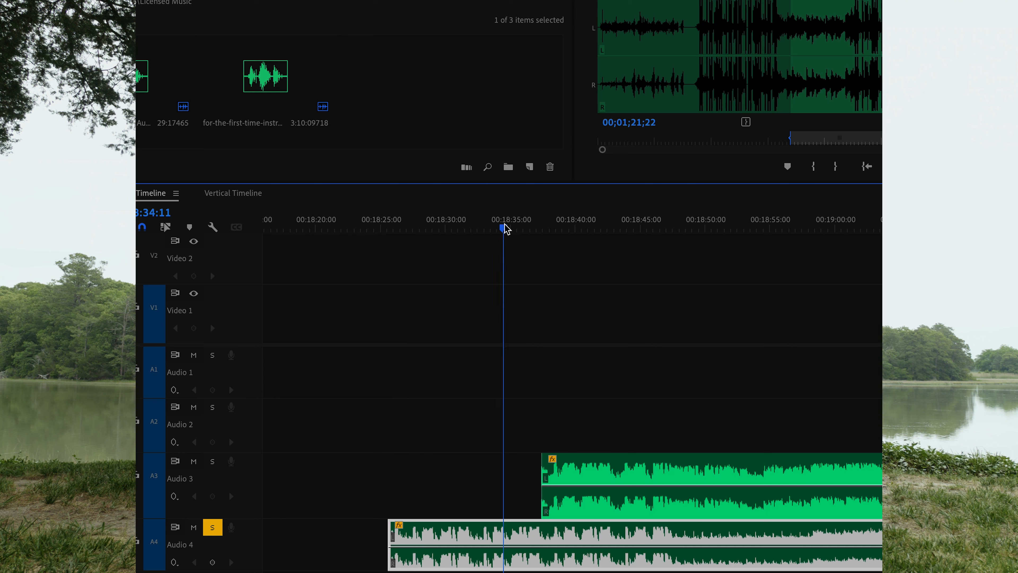
key(space)
scroll(530, 524, up, 1)
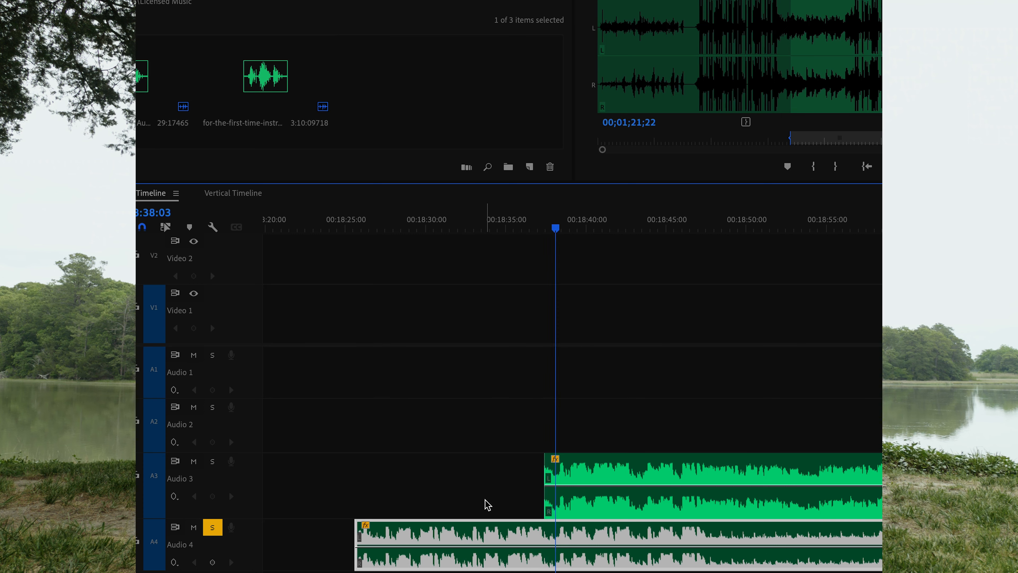
Play the long Audio 4 clip from 00:18:43:11 to 00:18:45:05, leaving that clip selected.
scroll(483, 500, down, 1)
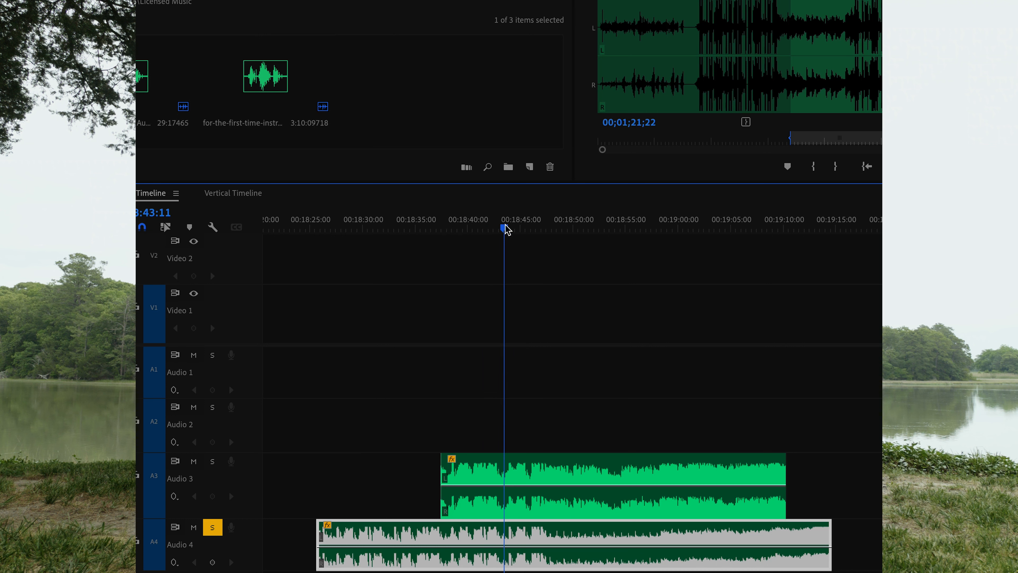
key(space)
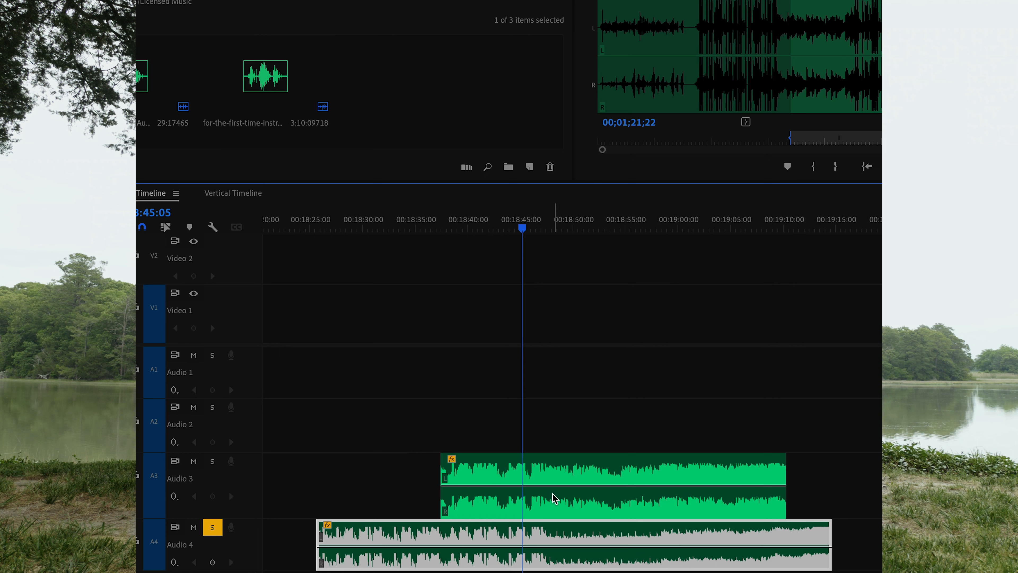
click(417, 503)
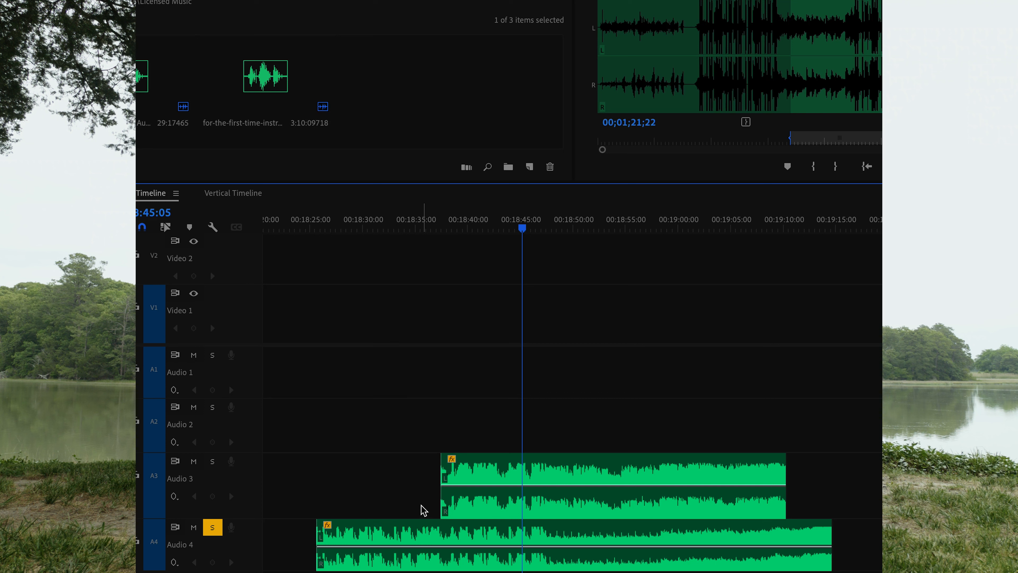
click(419, 533)
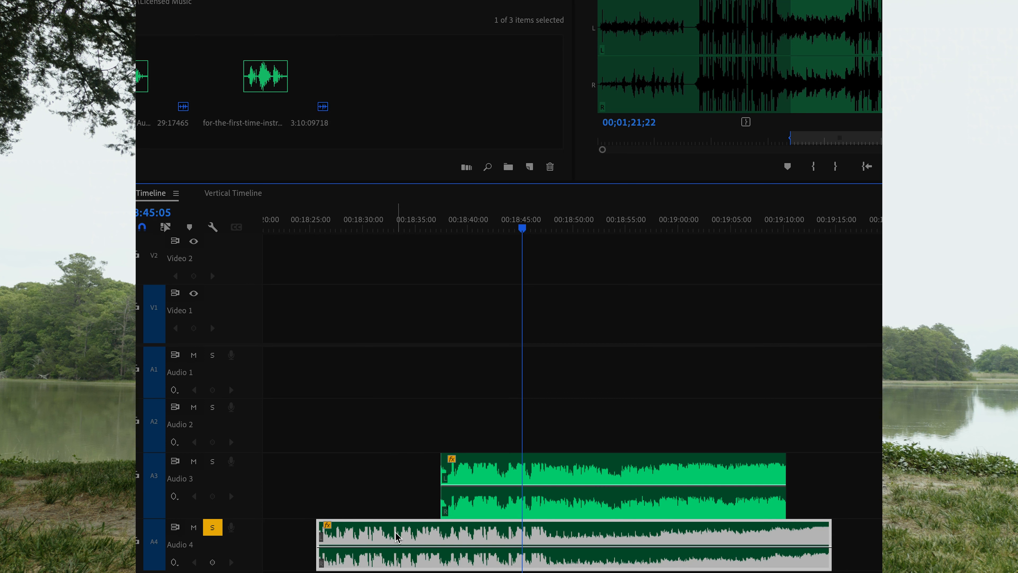
Deselect the long Audio 4 clip, play it on to 00:18:49:20, and start it again from about 00:18:32.
click(419, 499)
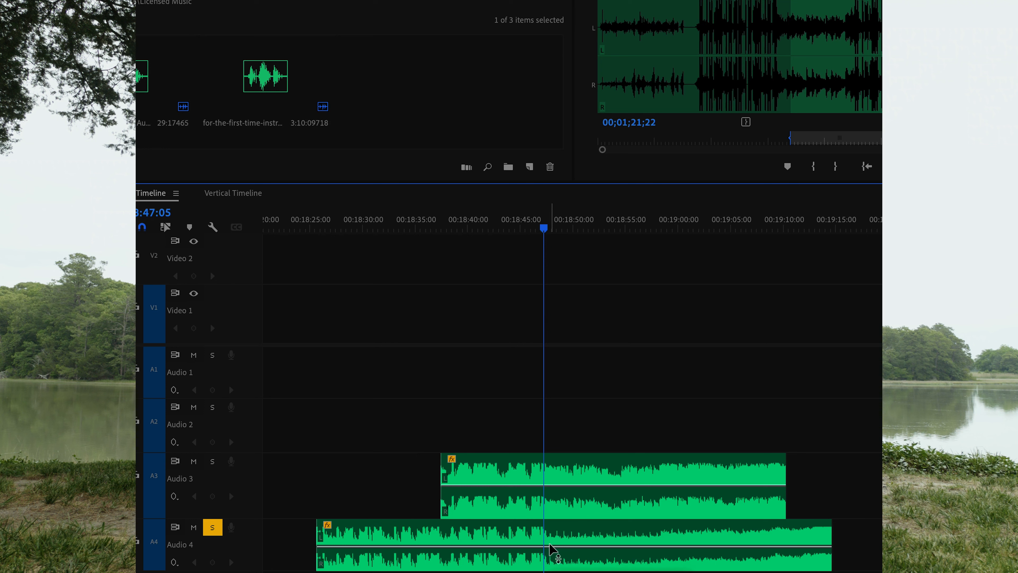
key(space)
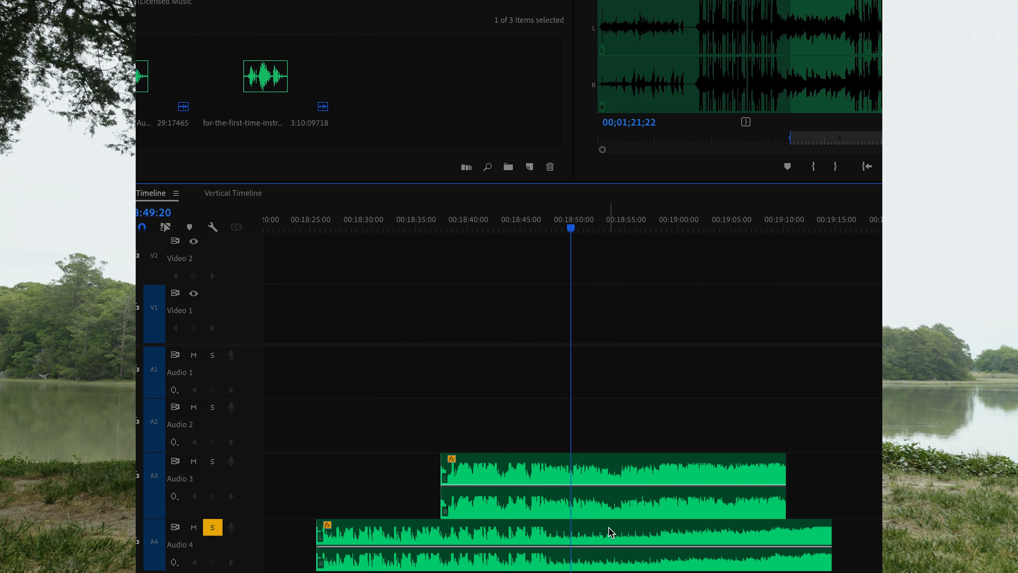
click(388, 227)
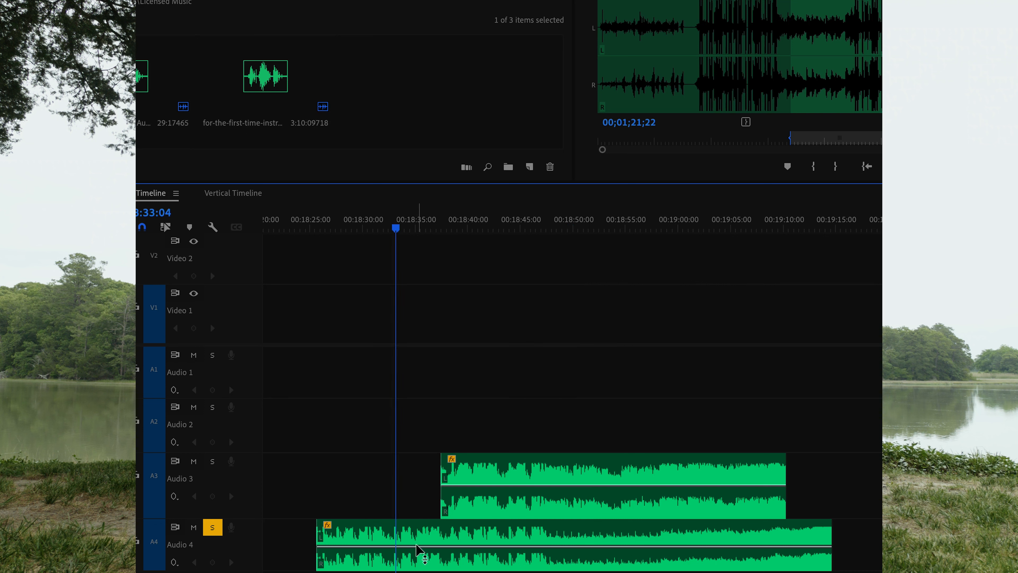
Play the long Audio 4 clip from about 00:18:50 to 00:18:59:13 to hear its quieter middle section.
click(574, 227)
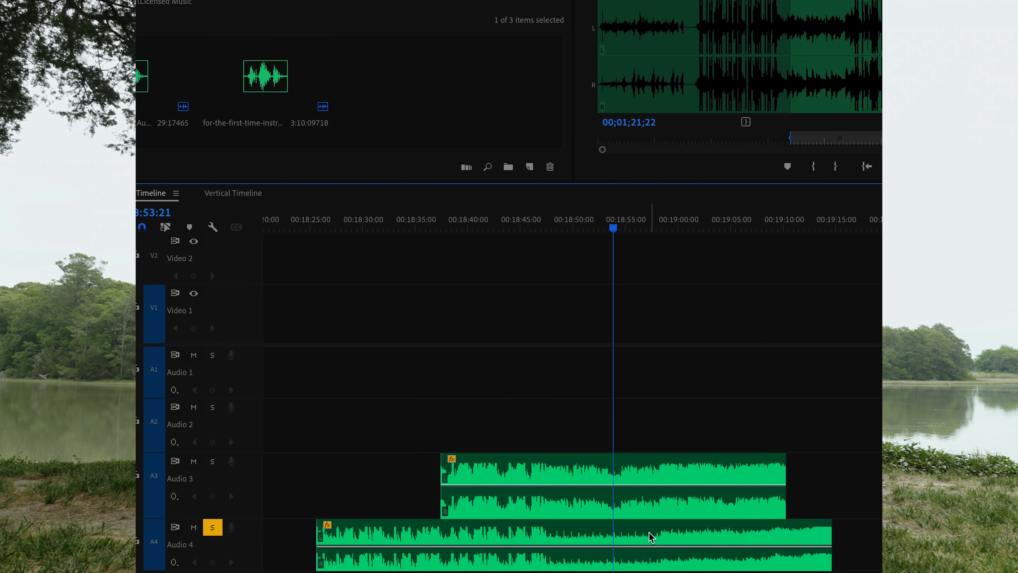
scroll(649, 532, down, 2)
key(space)
scroll(649, 531, right, 3)
scroll(625, 534, up, 4)
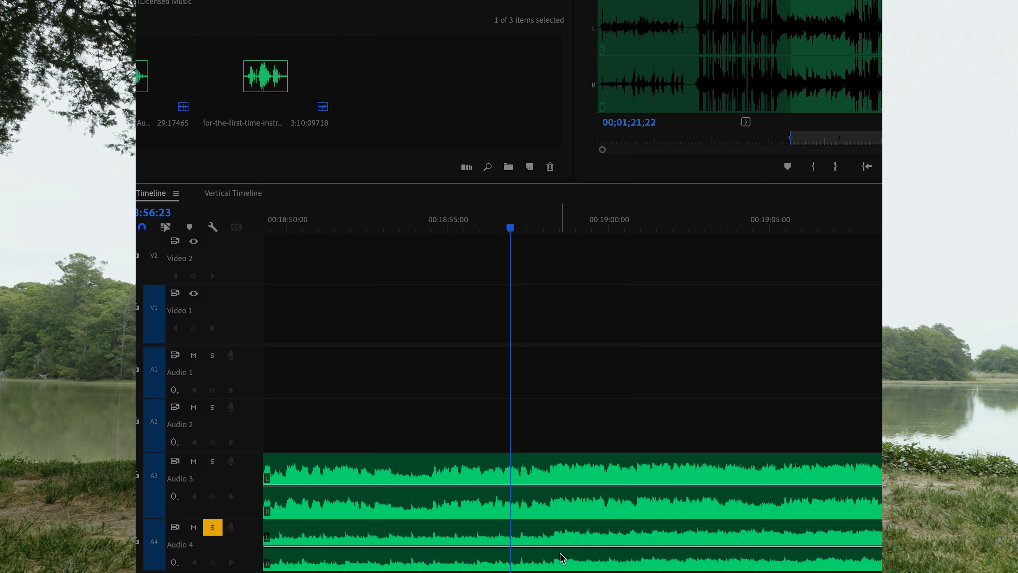
key(space)
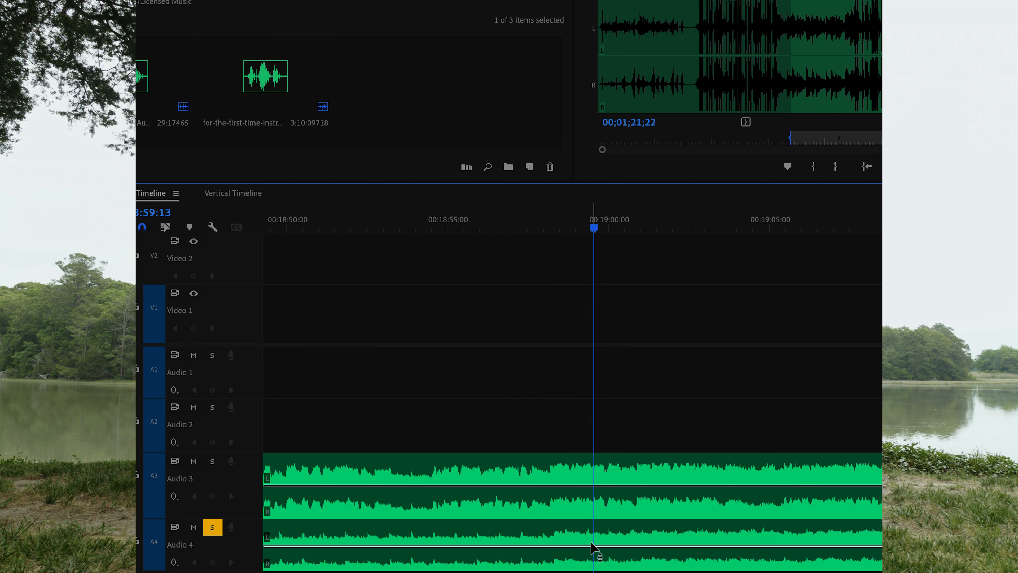
Replay the long Audio 4 clip from about 00:18:56 to 00:19:00:07, leaving no clip selected.
click(486, 223)
key(space)
scroll(541, 503, down, 4)
scroll(552, 549, right, 2)
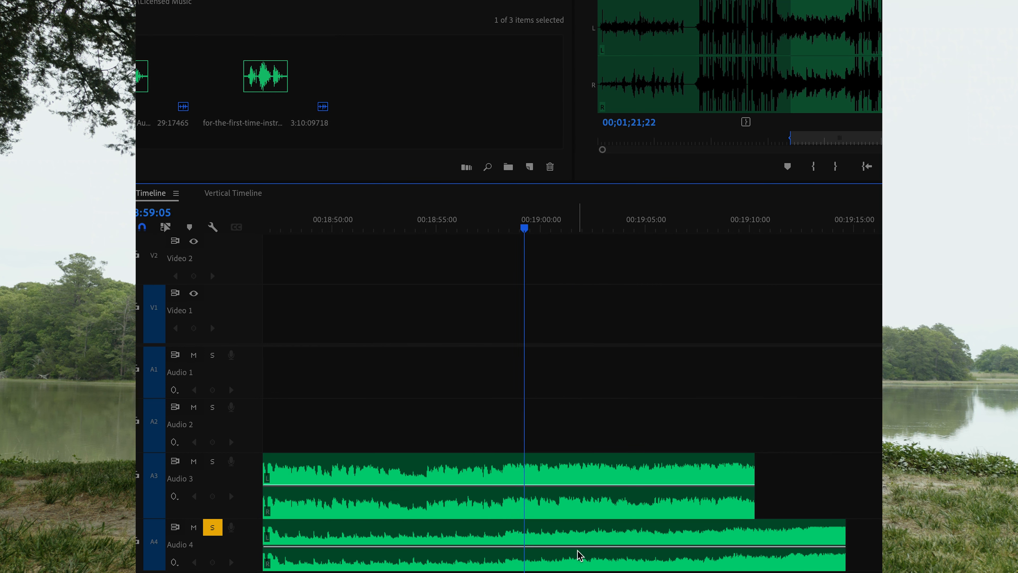
scroll(580, 555, down, 2)
drag(466, 417, 551, 537)
click(475, 428)
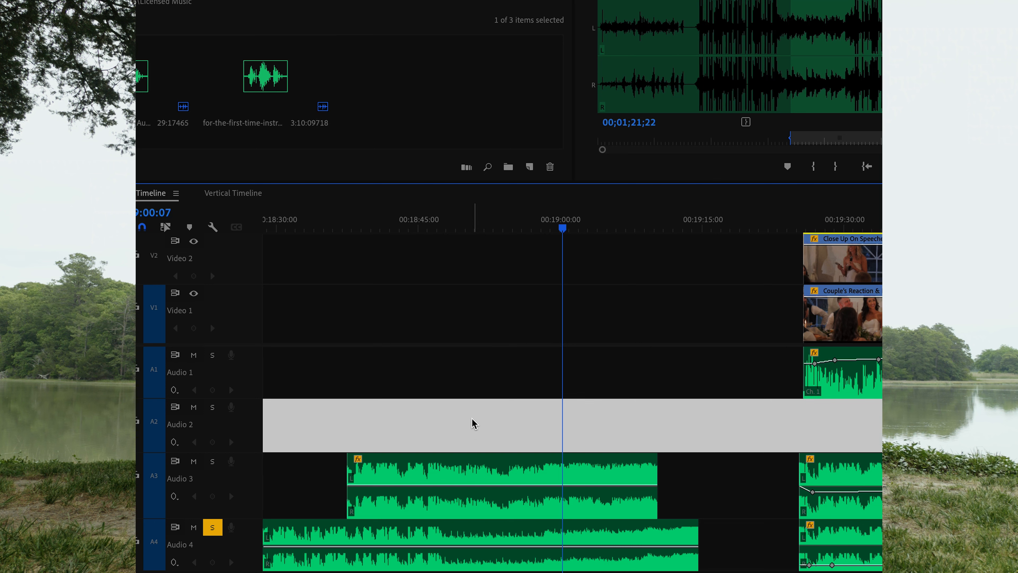
Save the project.
key(super+s)
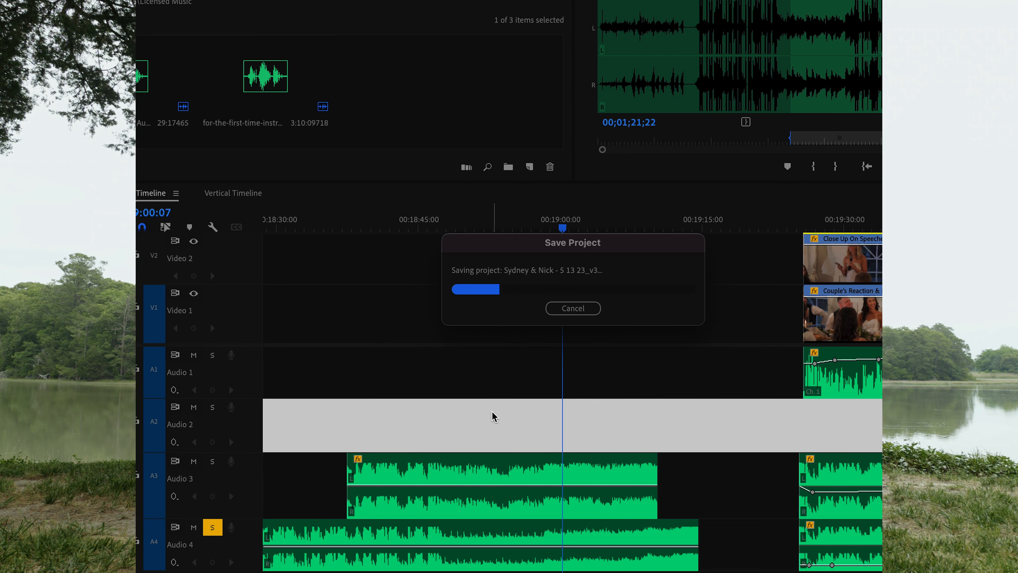
scroll(493, 415, down, 2)
scroll(493, 416, left, 1)
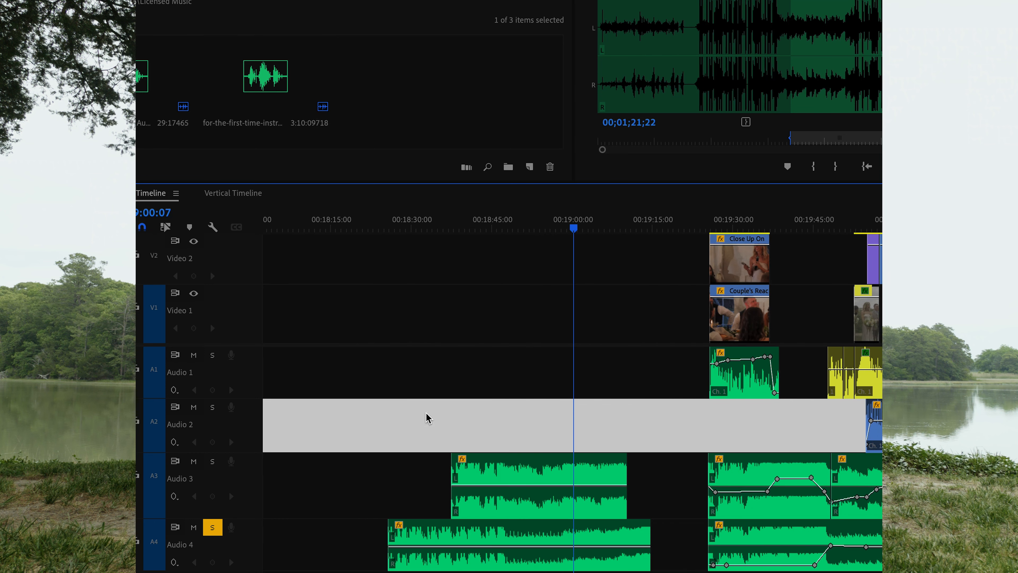
Return the playhead to the start of the long Audio 4 clip at 00:18:25:14 and select that clip.
click(387, 231)
drag(348, 533, 476, 549)
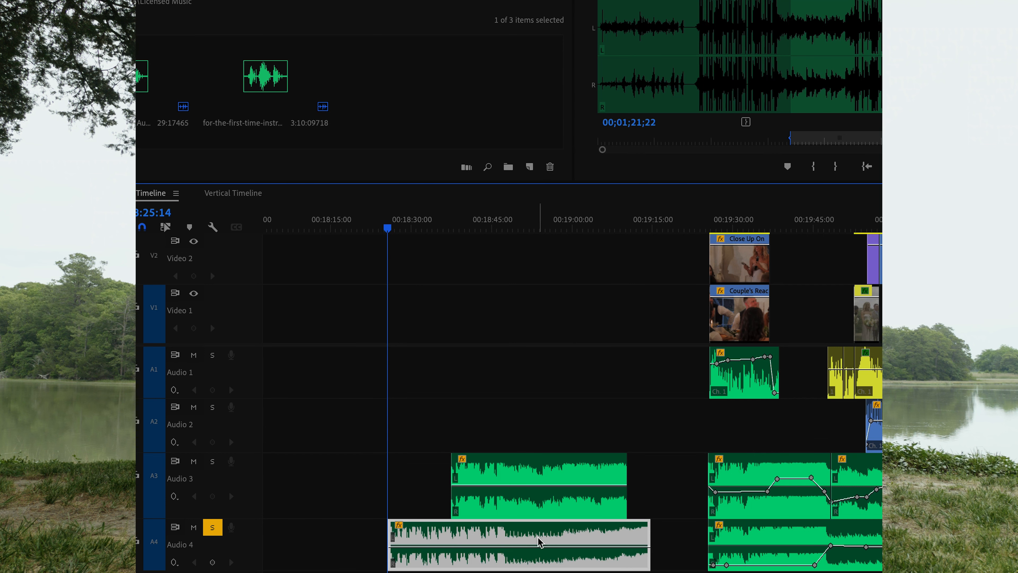
drag(588, 433, 477, 546)
click(438, 435)
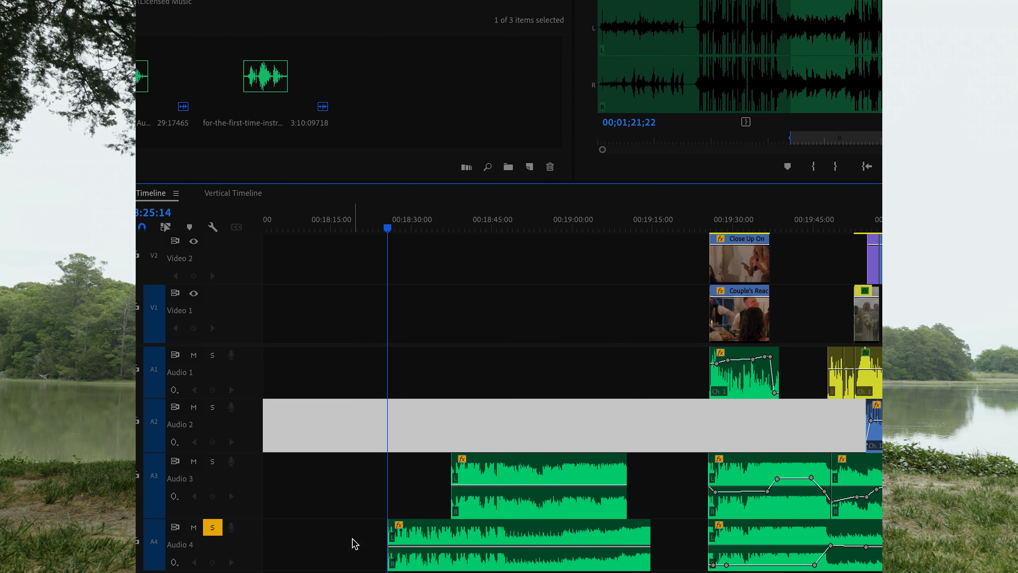
drag(353, 540, 604, 562)
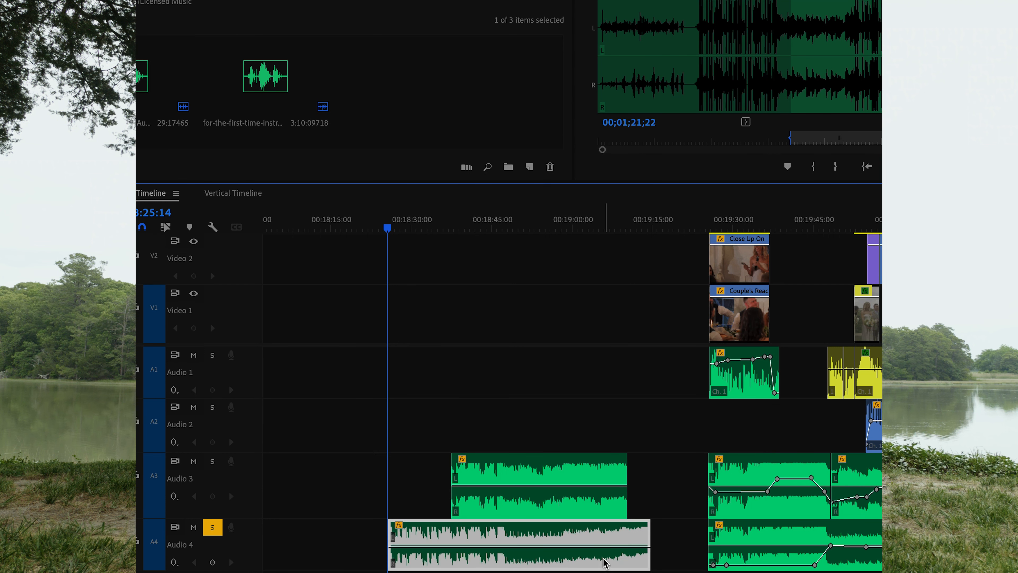
Compare the long Audio 4 clip with the neighbouring music clips, then reselect it for a closer look.
scroll(604, 561, down, 2)
scroll(524, 439, down, 2)
click(532, 432)
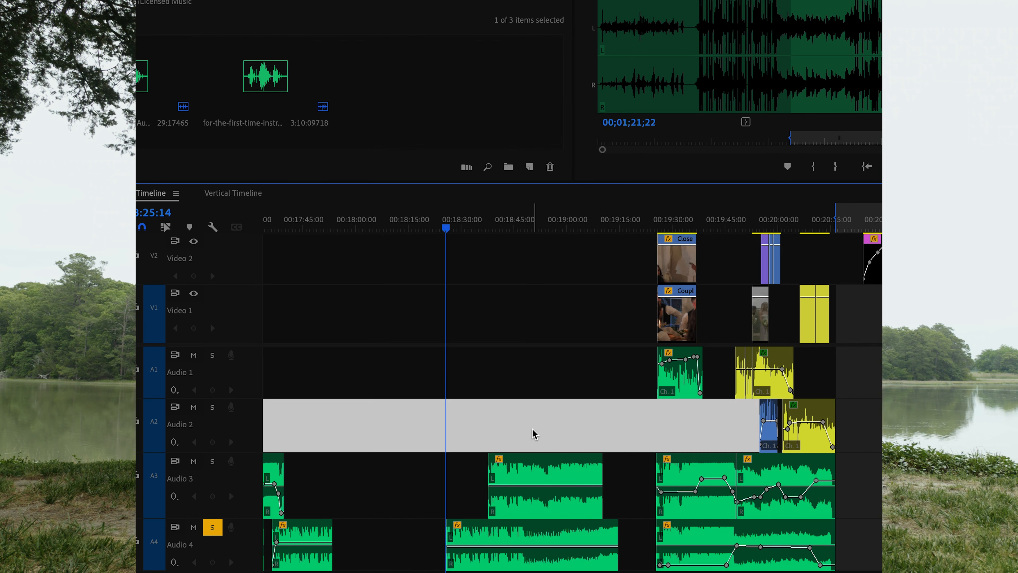
key(equal)
click(556, 539)
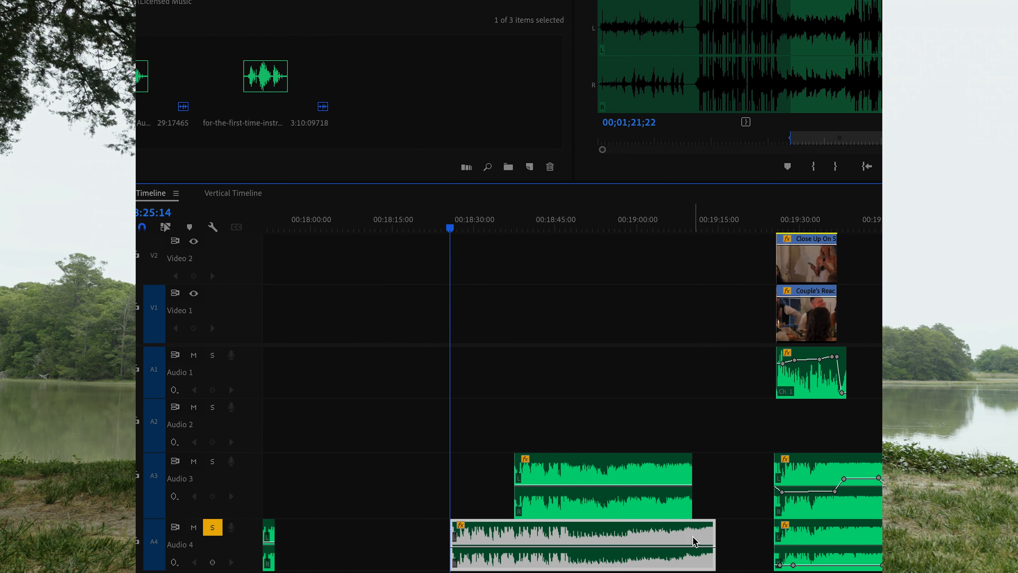
scroll(517, 541, up, 4)
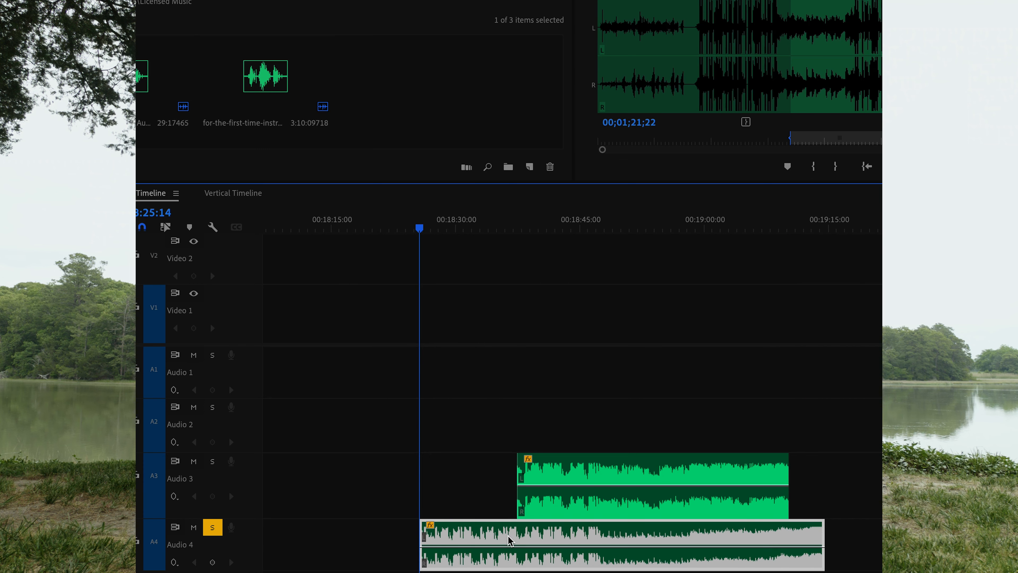
Select the long Audio 4 clip together with the overlapping Audio 3 clip above it.
click(541, 507)
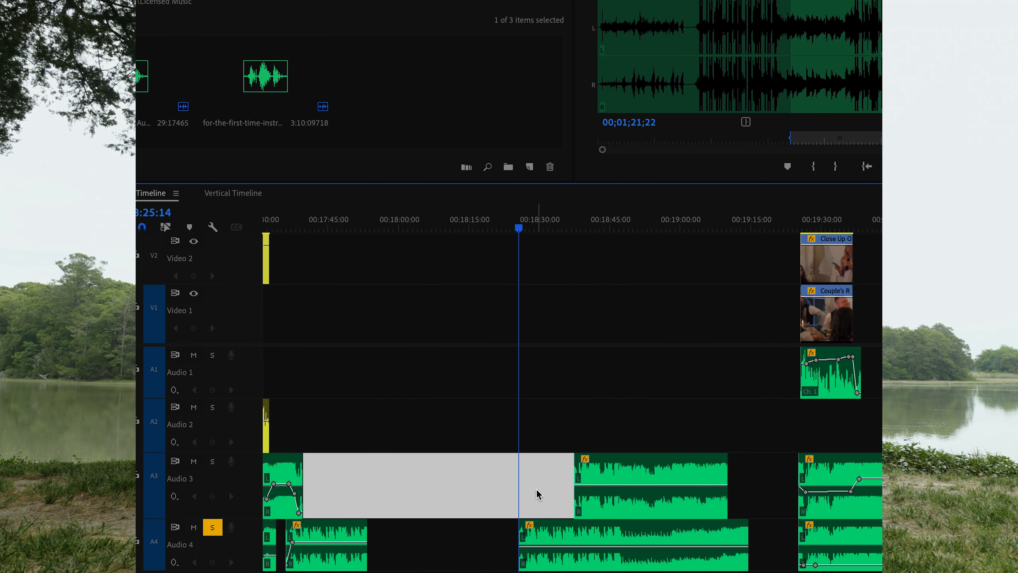
drag(484, 534, 619, 565)
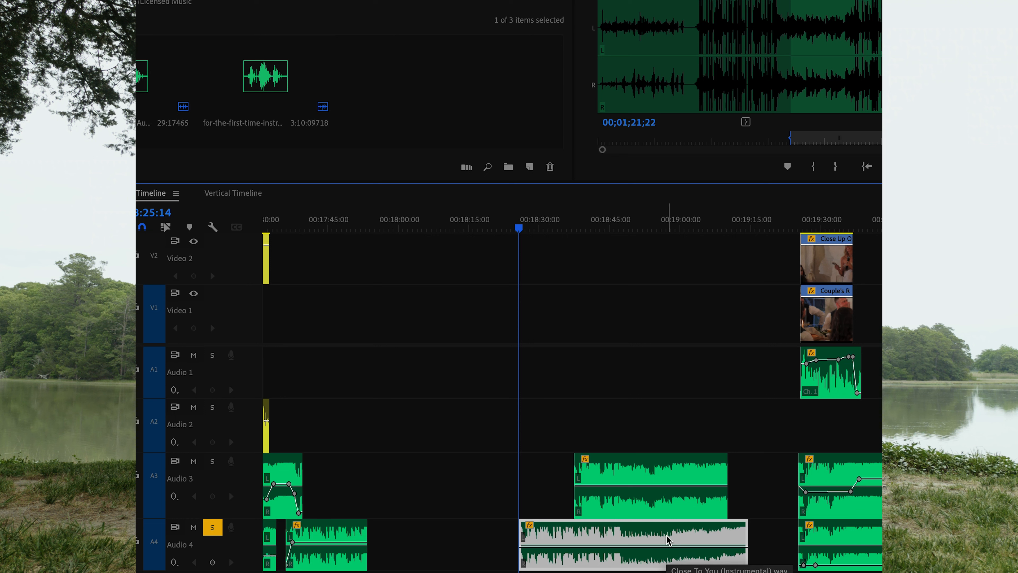
drag(484, 526, 577, 546)
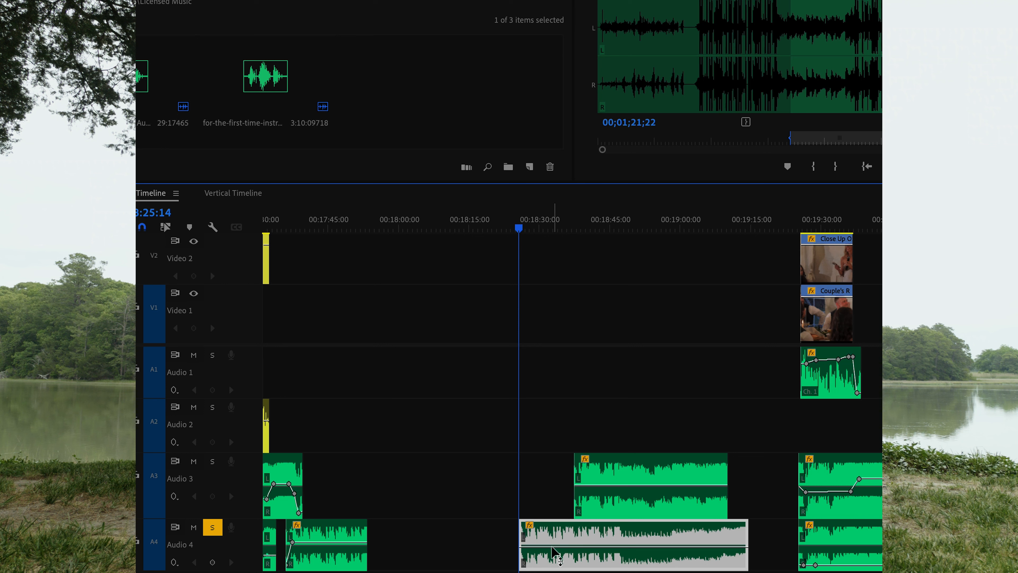
drag(458, 531, 571, 551)
scroll(591, 520, right, 1)
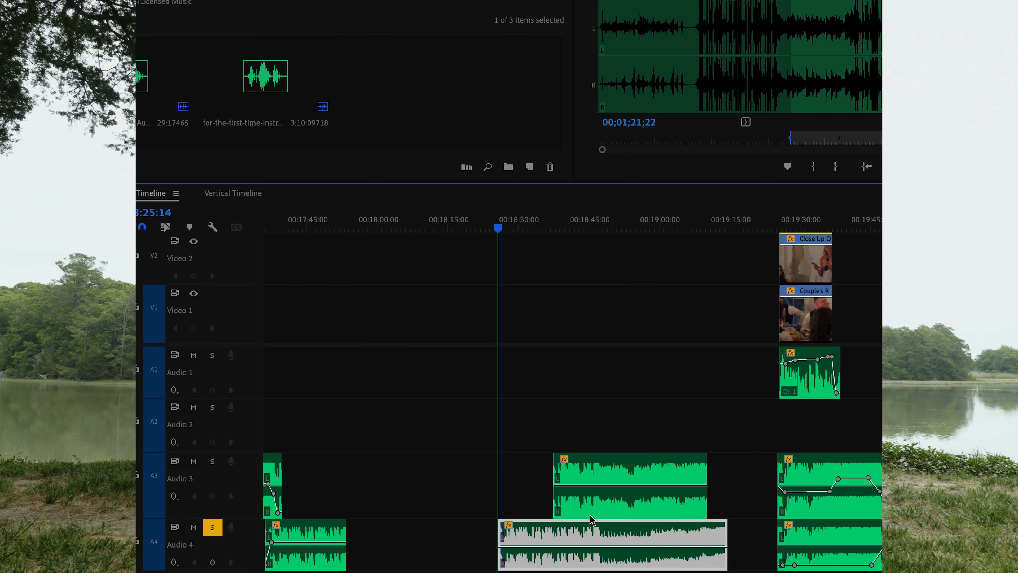
scroll(573, 486, up, 2)
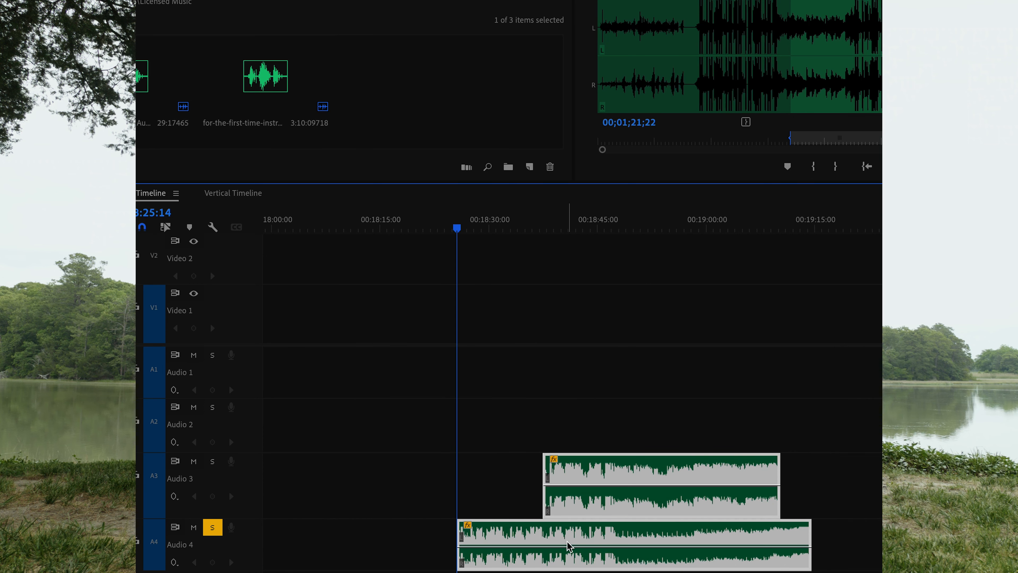
Play the sequence from 00:17:32:13, where the Audio 2 speech ends, to 00:17:34:02.
click(498, 502)
scroll(494, 503, left, 5)
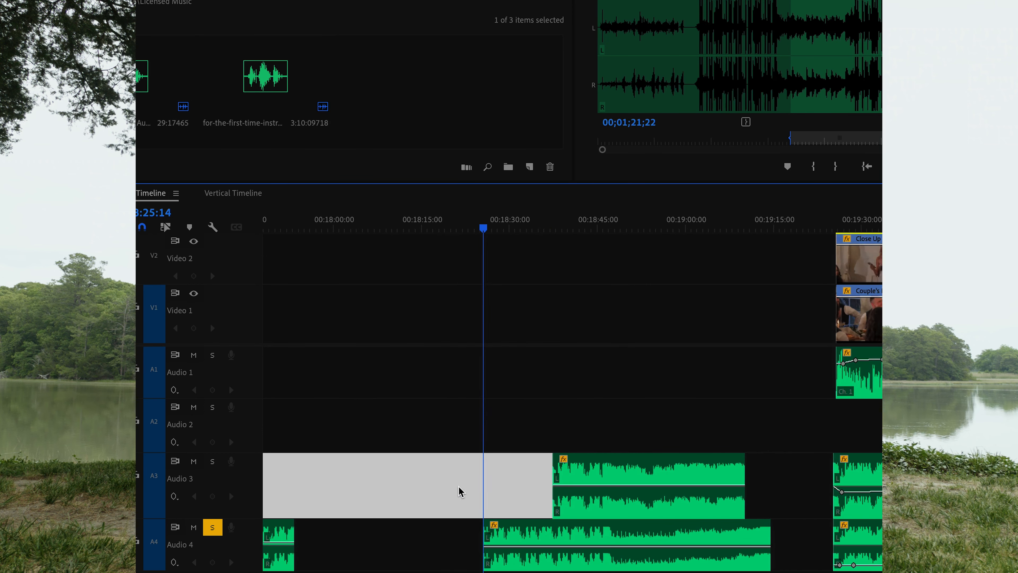
click(461, 256)
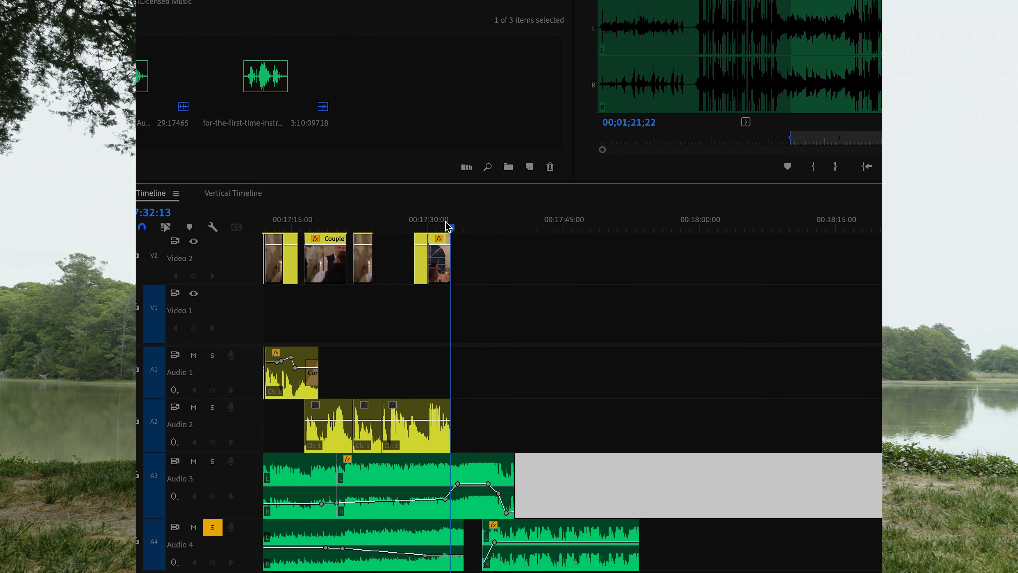
scroll(482, 464, up, 3)
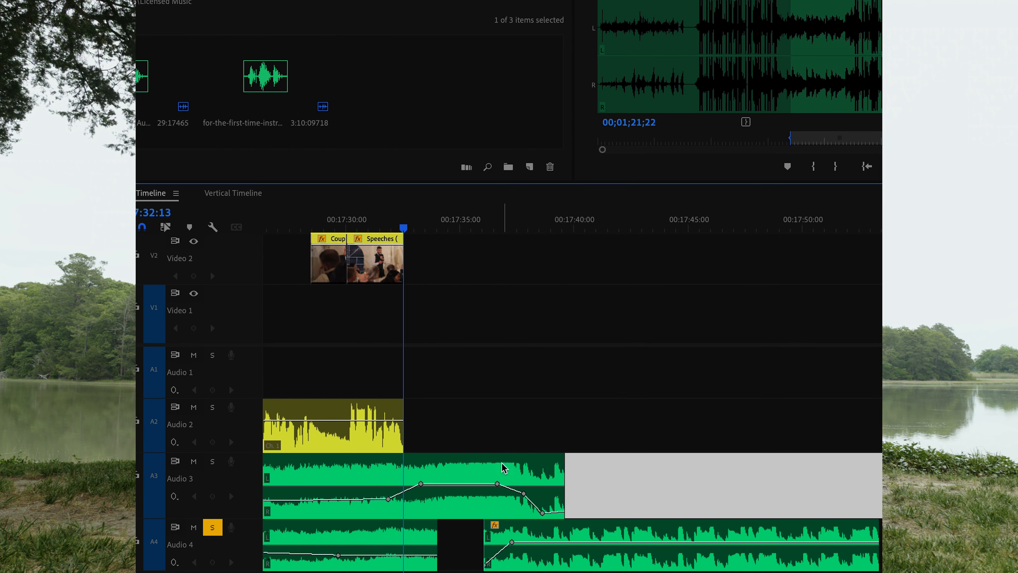
key(space)
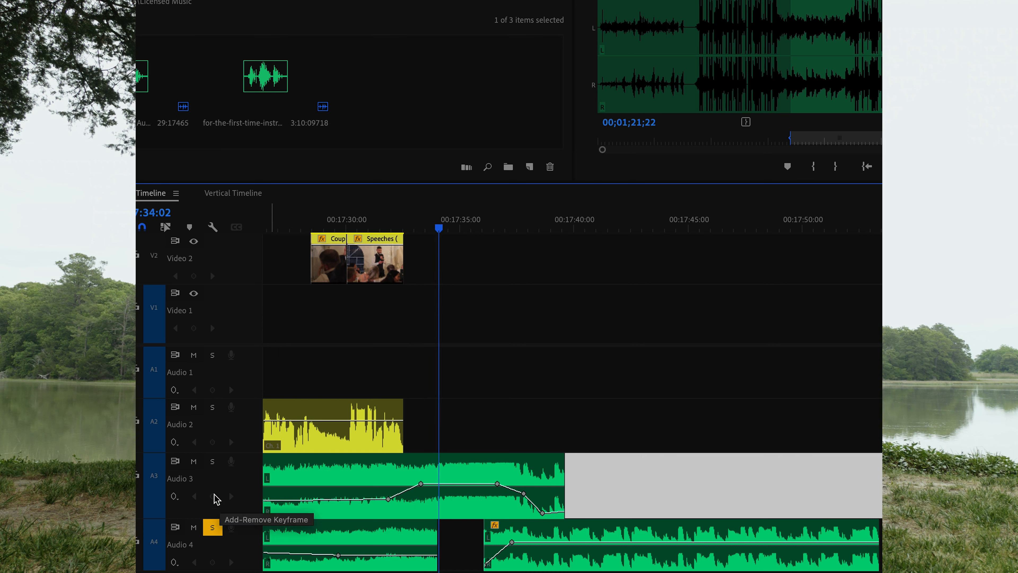
Solo Audio 3 as well and play its crossover into the short Audio 4 clip up to 00:17:40:09, leaving that clip selected.
click(212, 462)
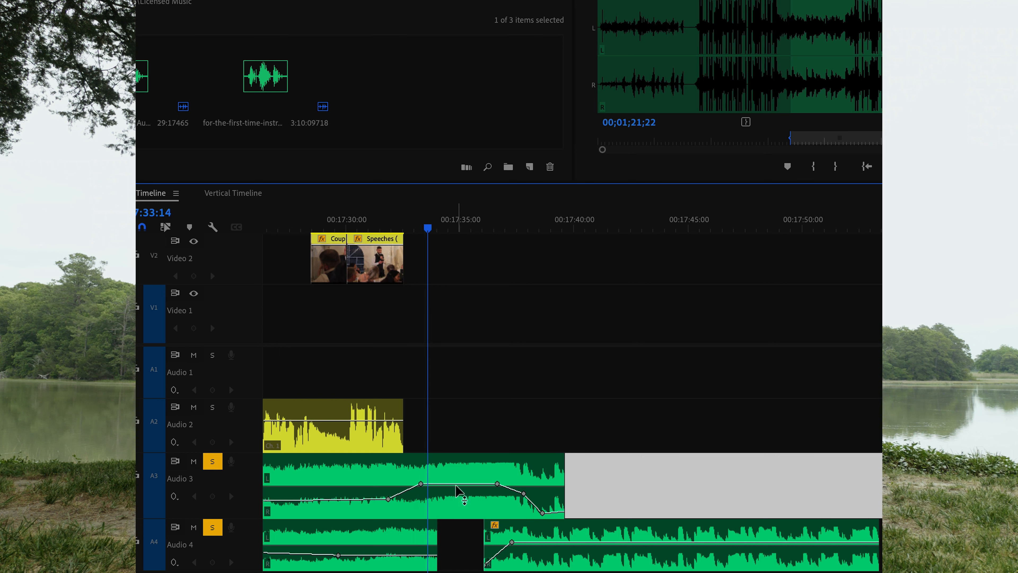
key(minus)
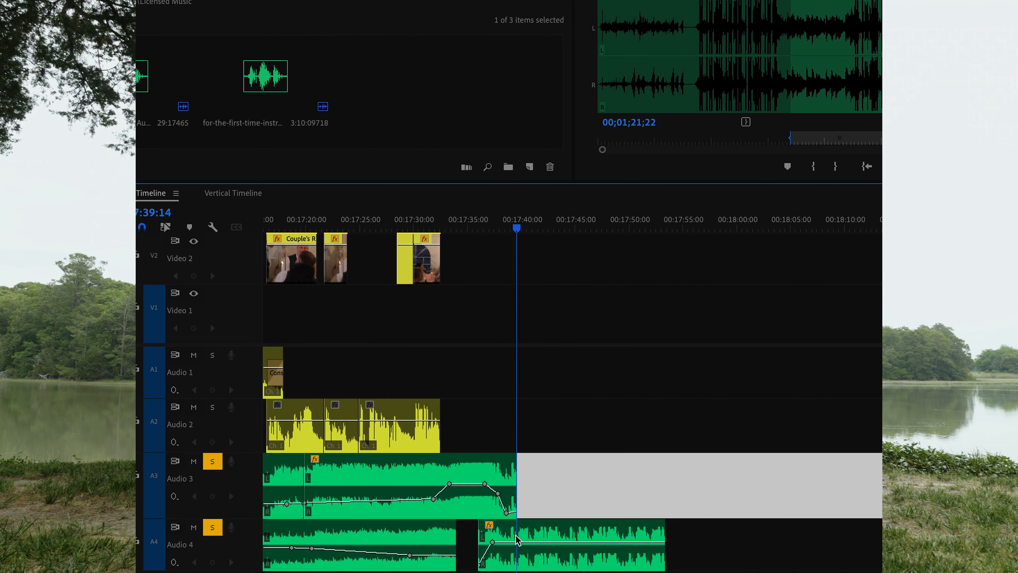
key(minus)
key(minus)
click(539, 541)
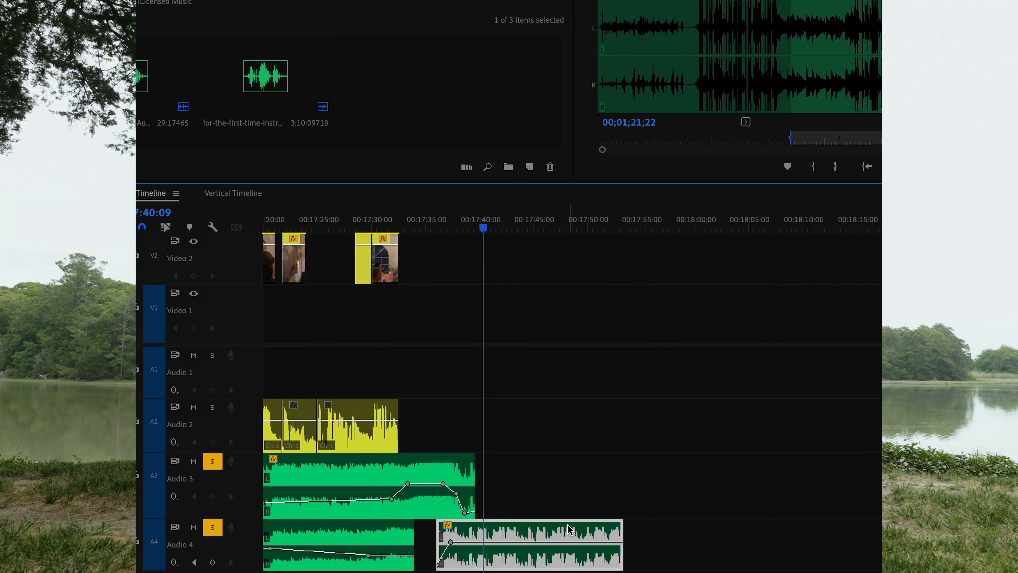
scroll(541, 512, down, 2)
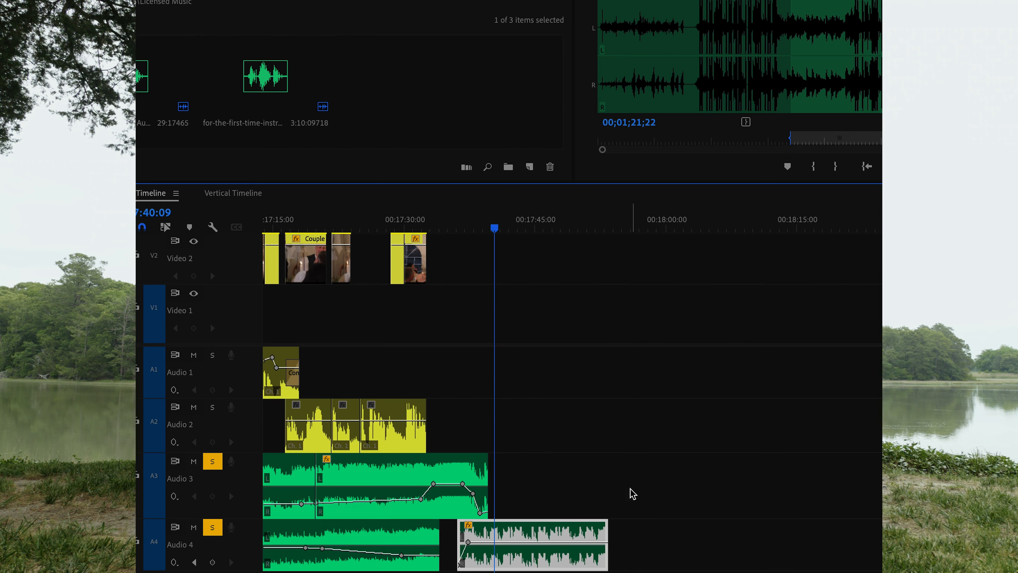